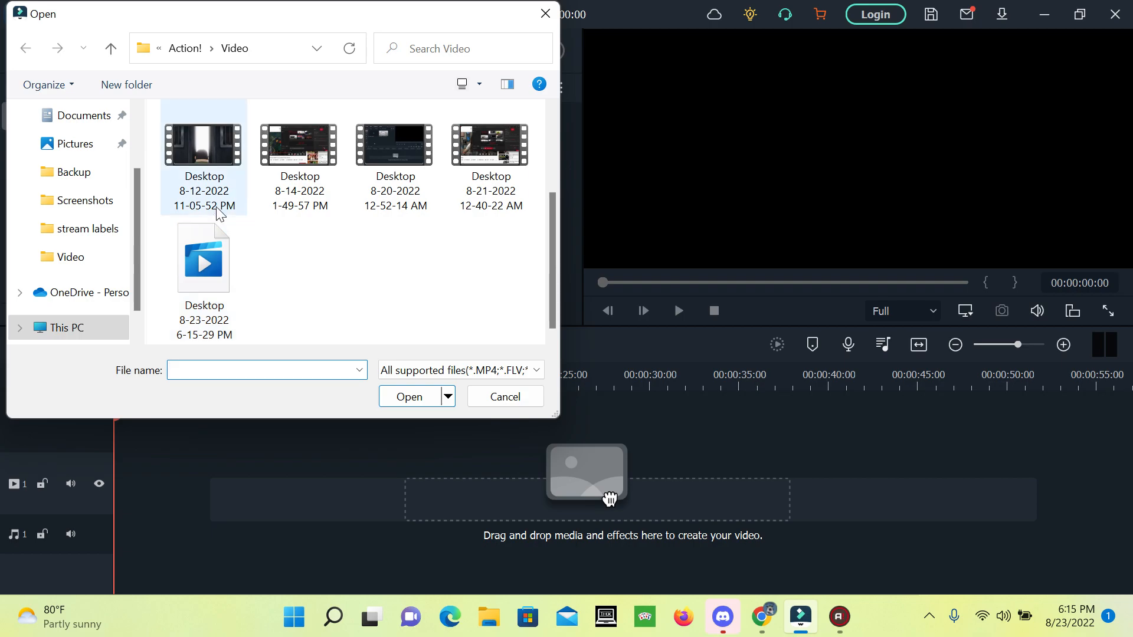
pyautogui.doubleClick(195, 155)
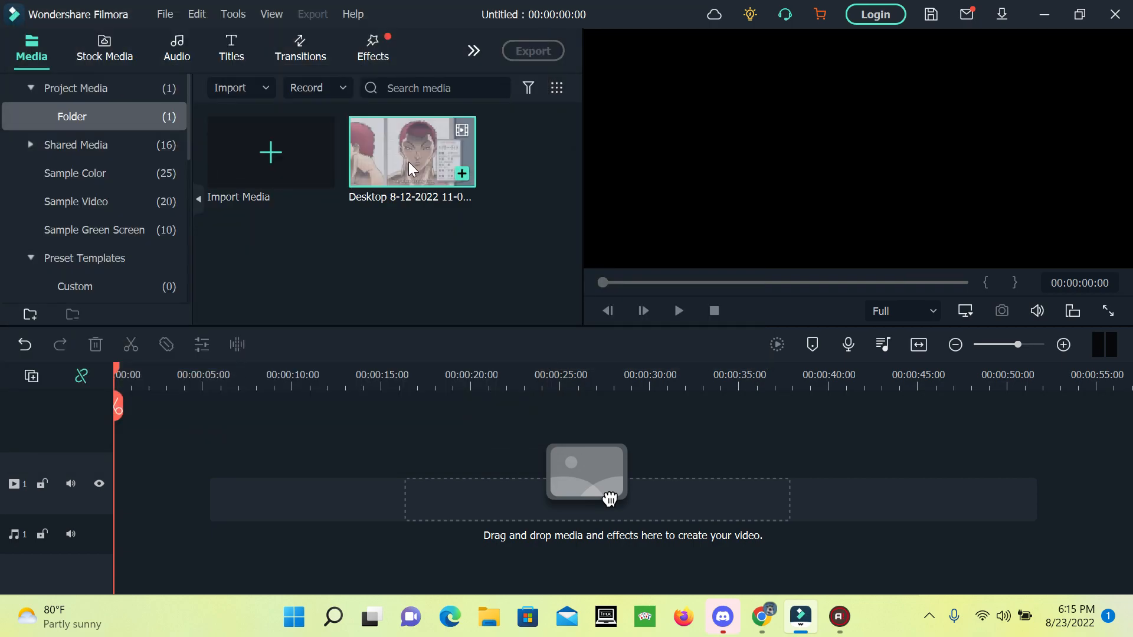
pyautogui.moveTo(610, 499); pyautogui.dragTo(610, 498)
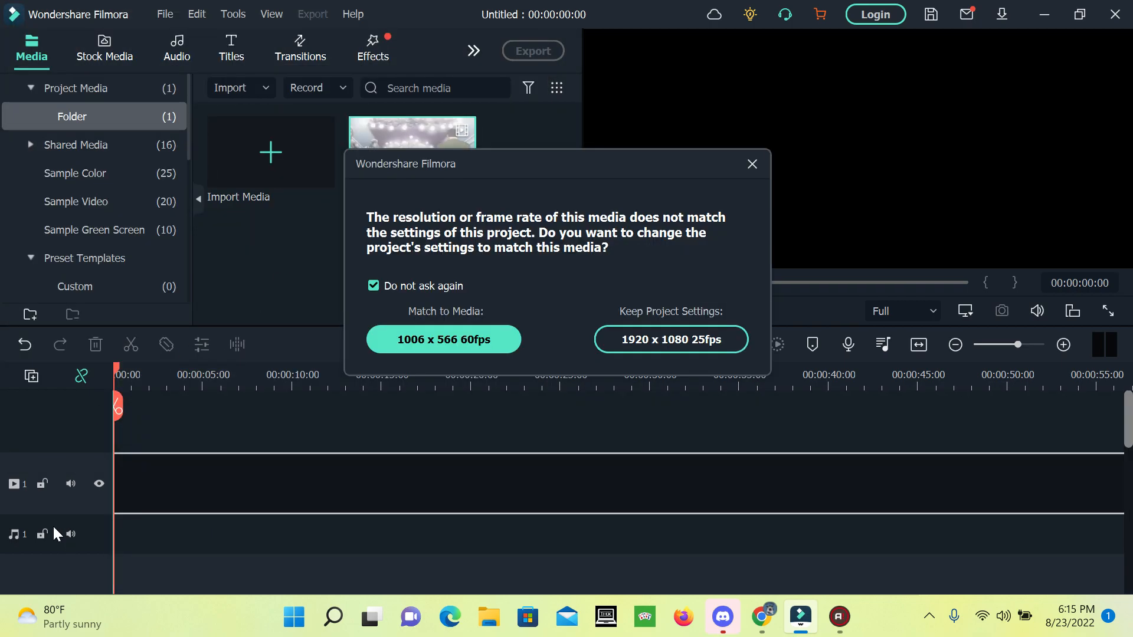
pyautogui.click(646, 333)
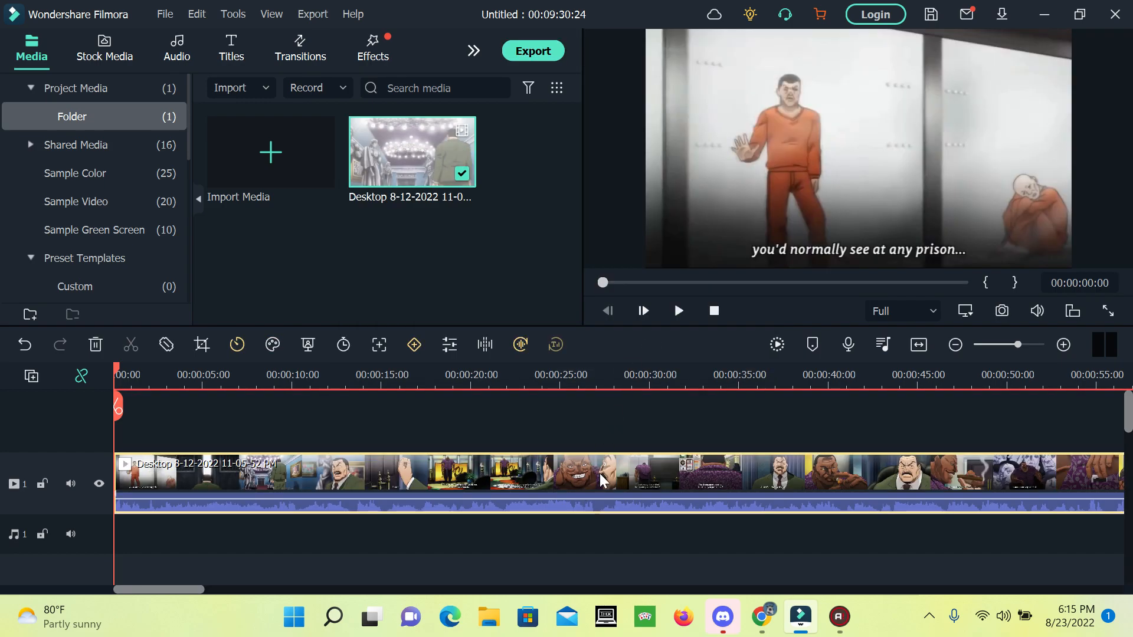
# Check the aspect ratio, resolution and frame rate in the project settings.
pyautogui.click(165, 14)
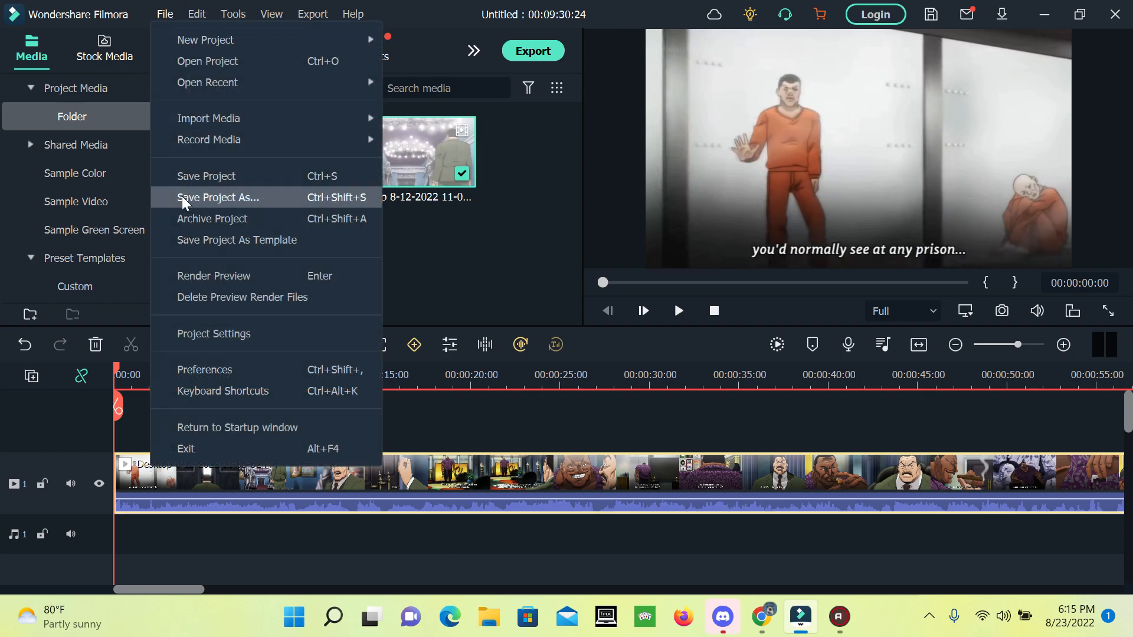
pyautogui.click(245, 335)
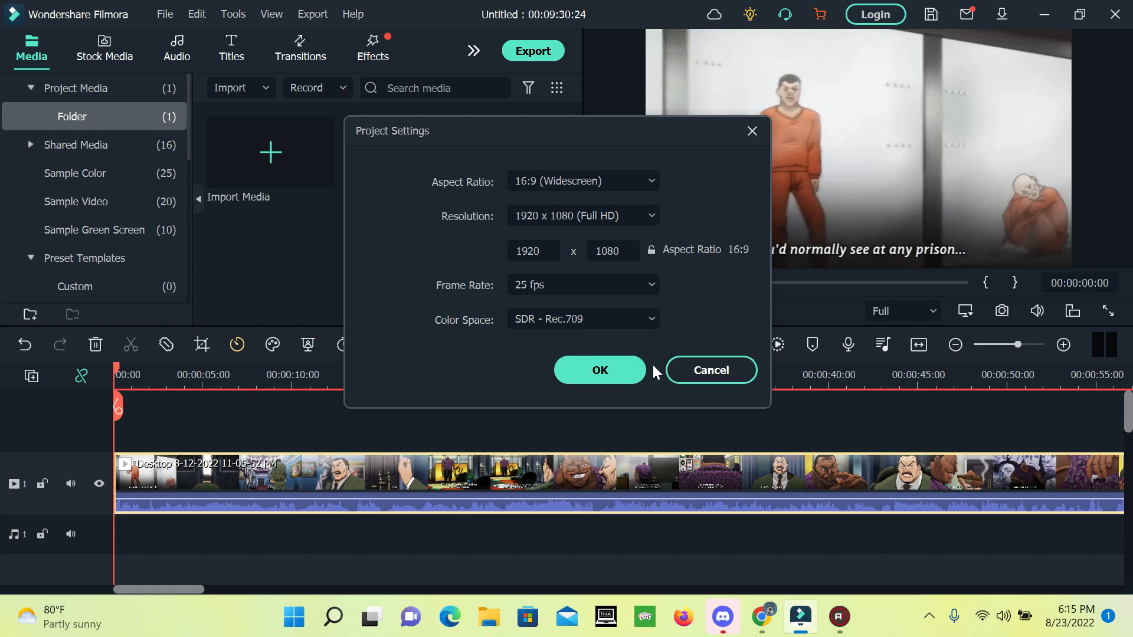
pyautogui.click(620, 363)
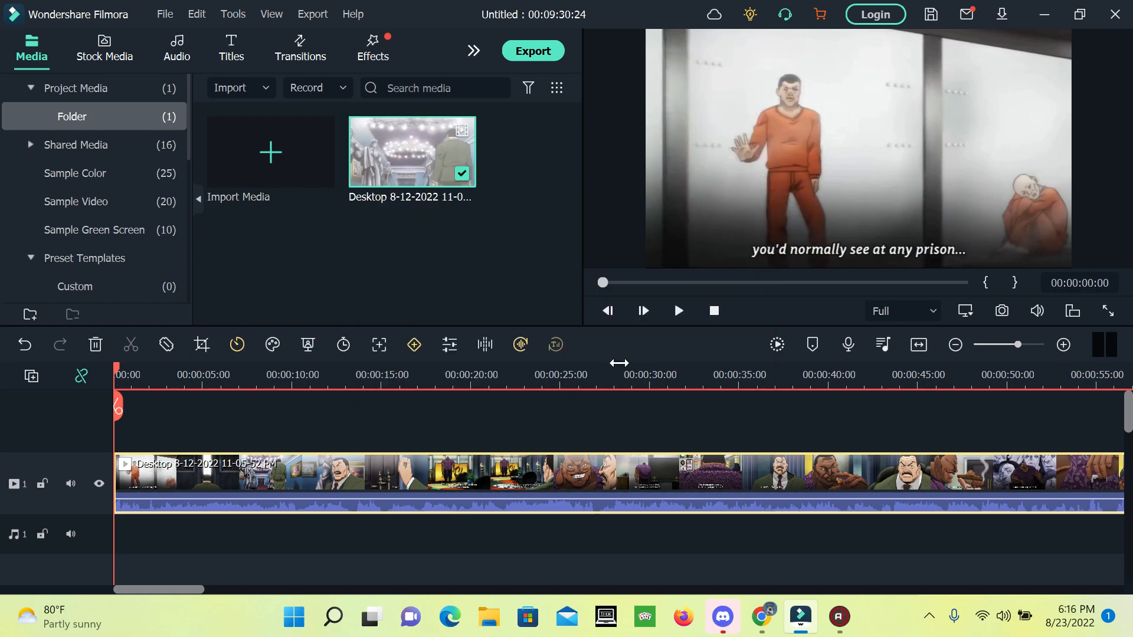
# Mute the video clip on the timeline and split it at 00:00:25:06.
pyautogui.rightClick(598, 487)
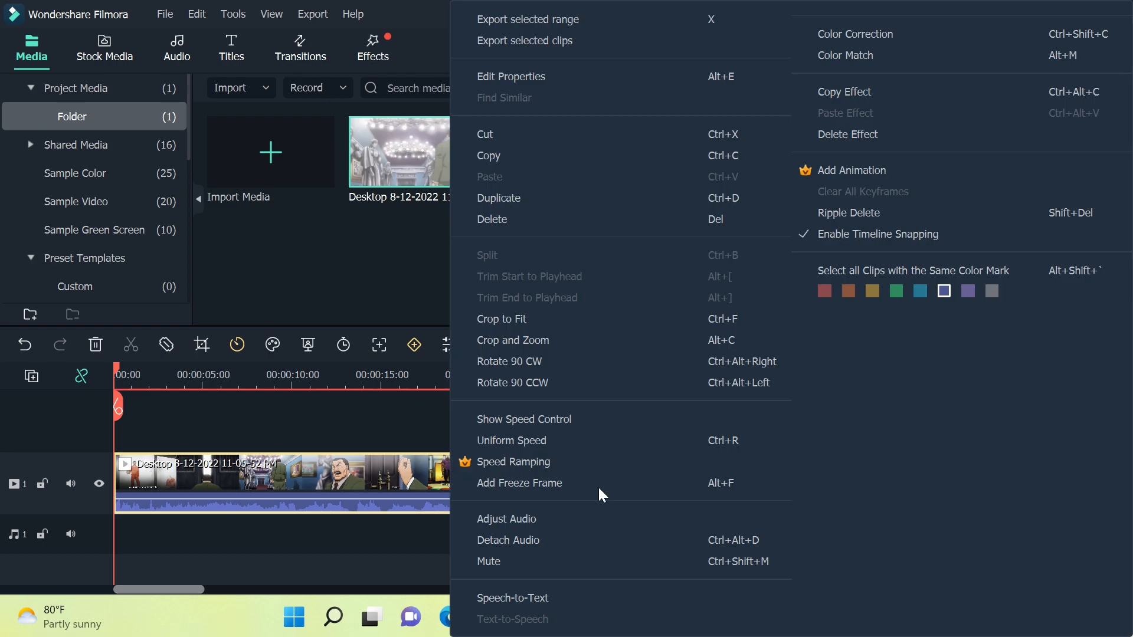
pyautogui.click(531, 560)
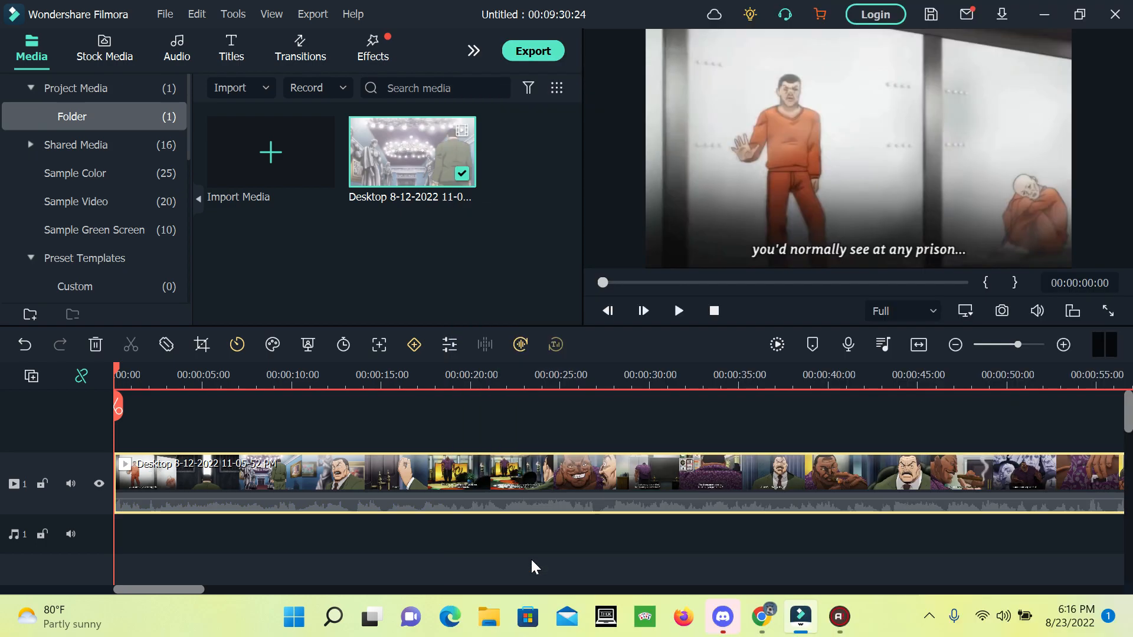
pyautogui.click(618, 284)
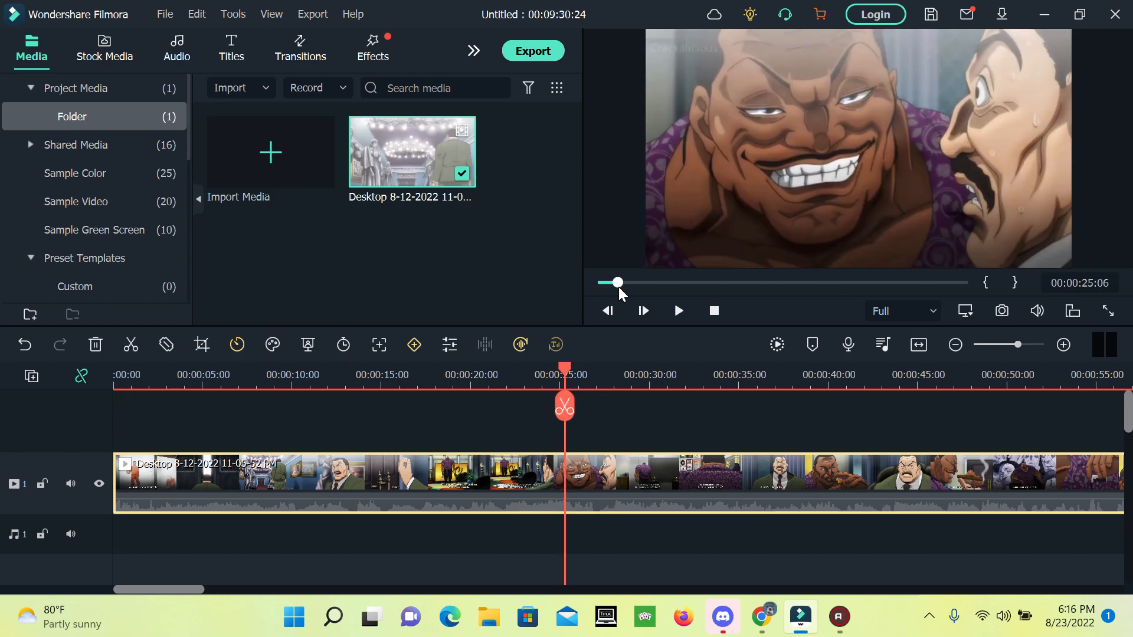
pyautogui.rightClick(535, 475)
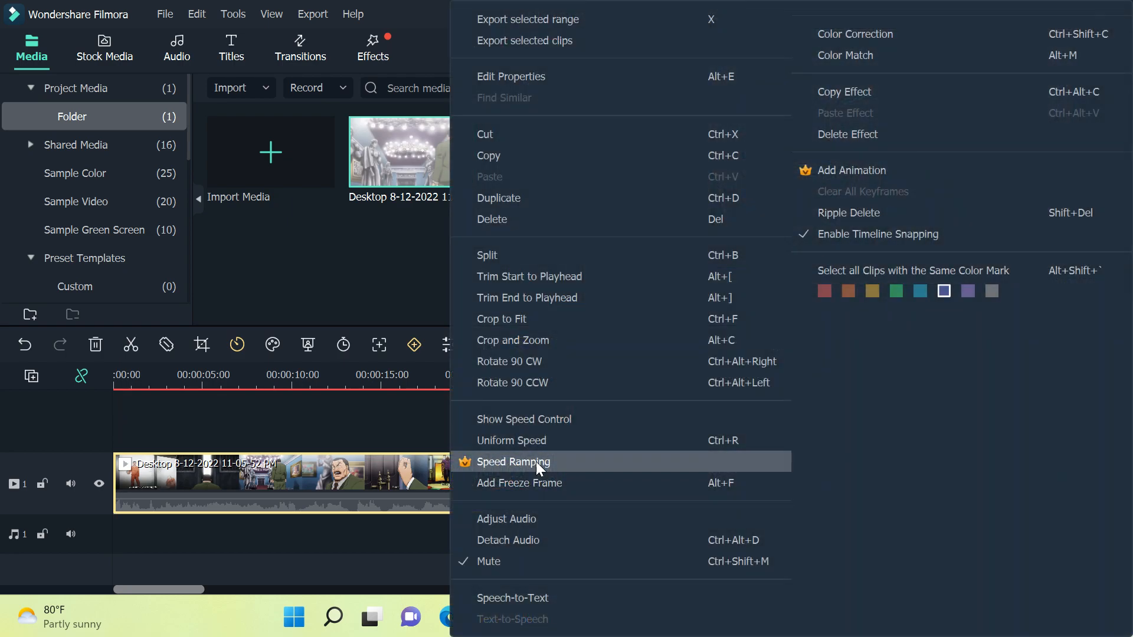
pyautogui.click(484, 259)
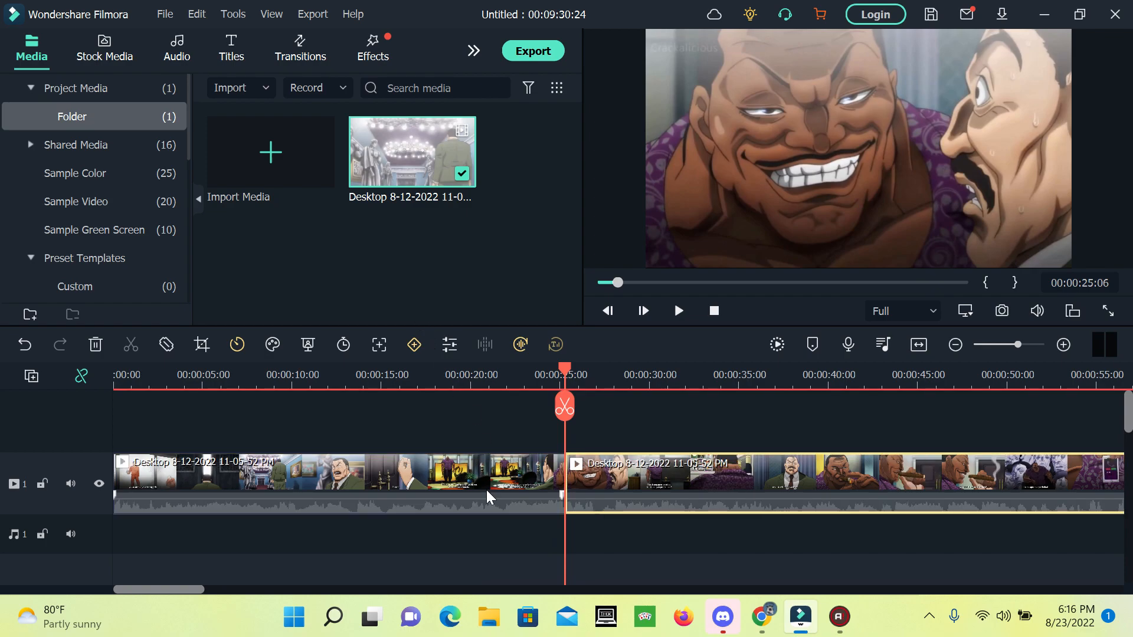
# Delete the part of the clip before the split and close the gap so the remaining part starts the timeline.
pyautogui.click(498, 477)
pyautogui.rightClick(498, 477)
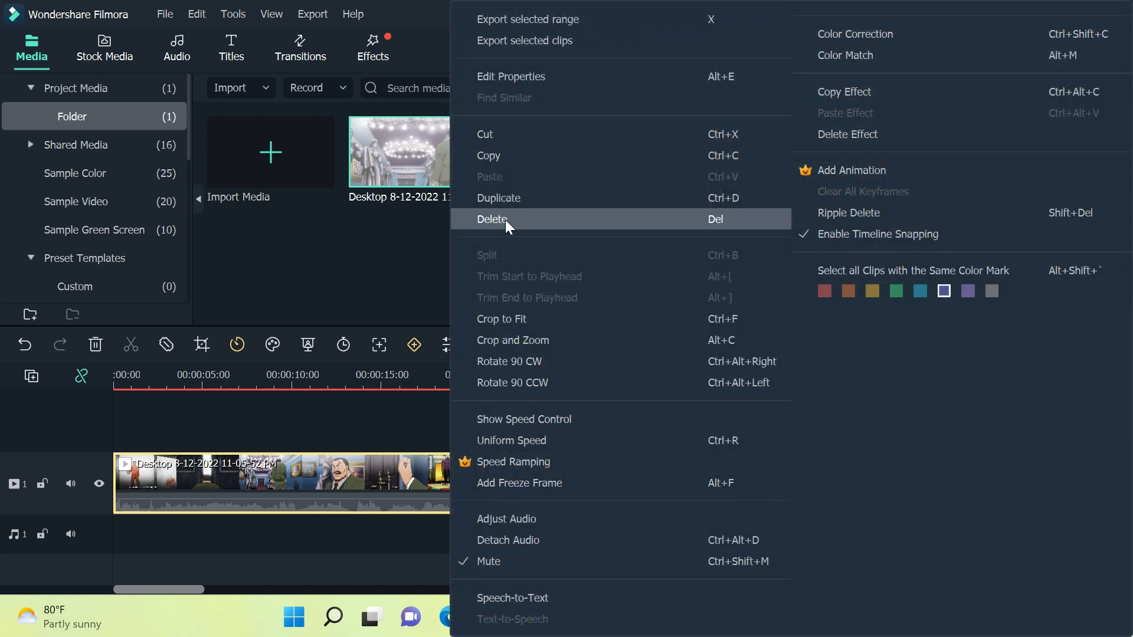
pyautogui.click(508, 217)
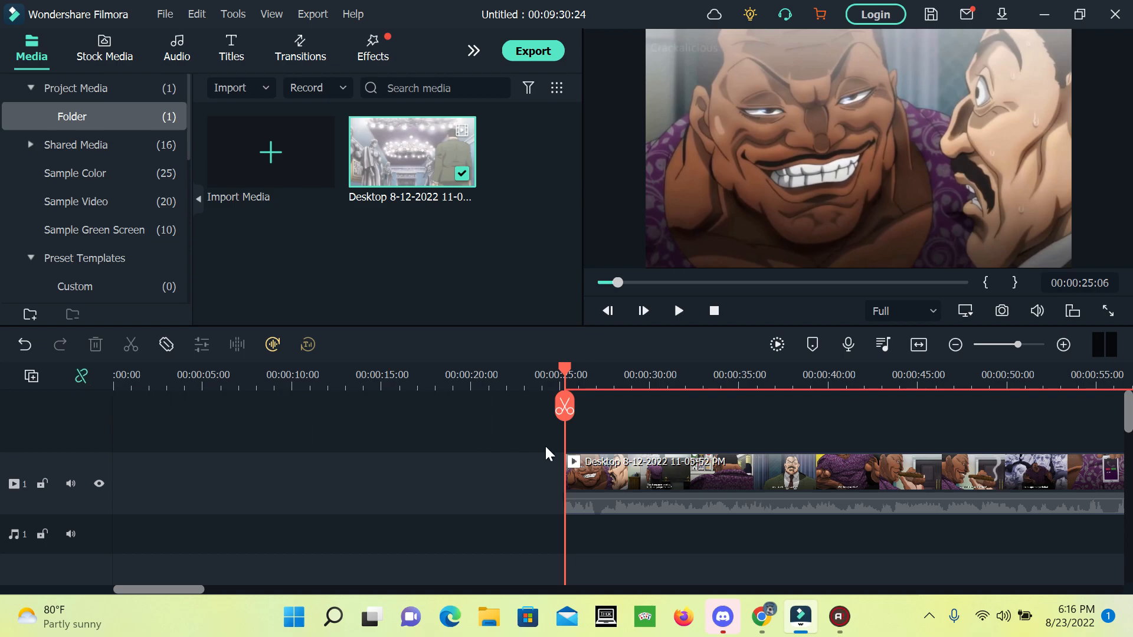
pyautogui.click(649, 482)
pyautogui.press('Delete')
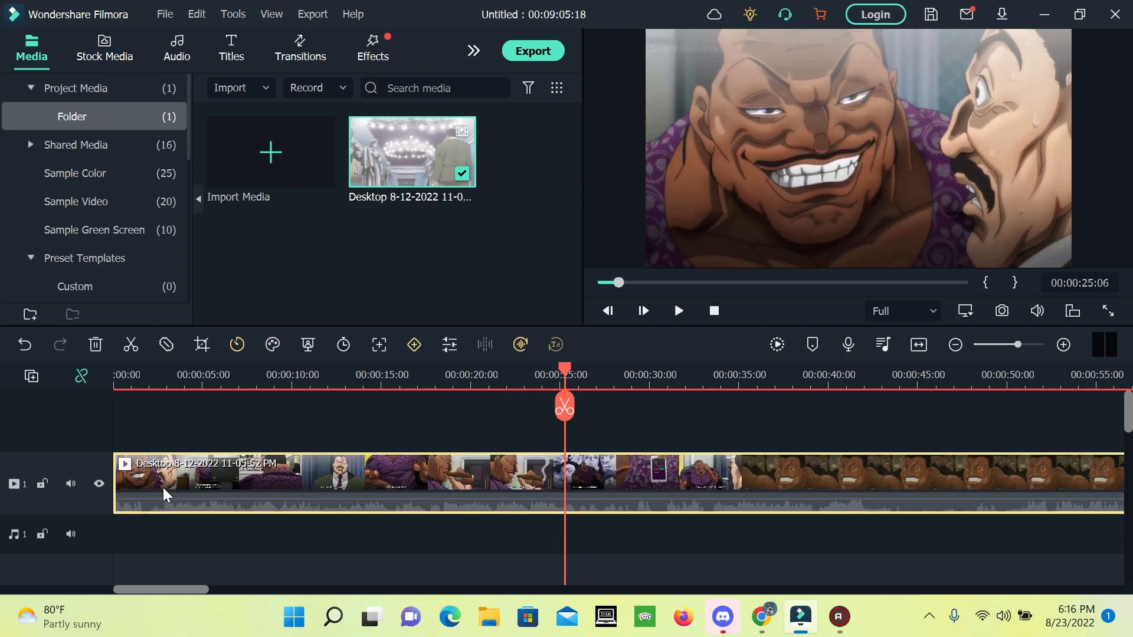
# Scale the clip to 50% and position it in the upper-left quarter of the frame.
pyautogui.moveTo(618, 283); pyautogui.dragTo(588, 289)
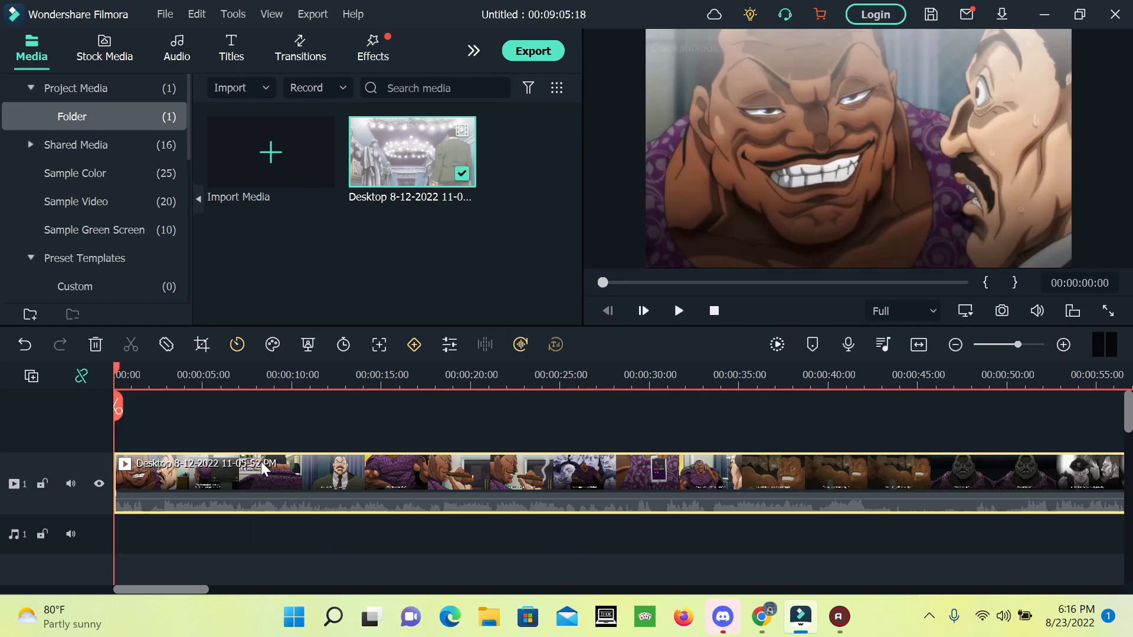
pyautogui.rightClick(261, 462)
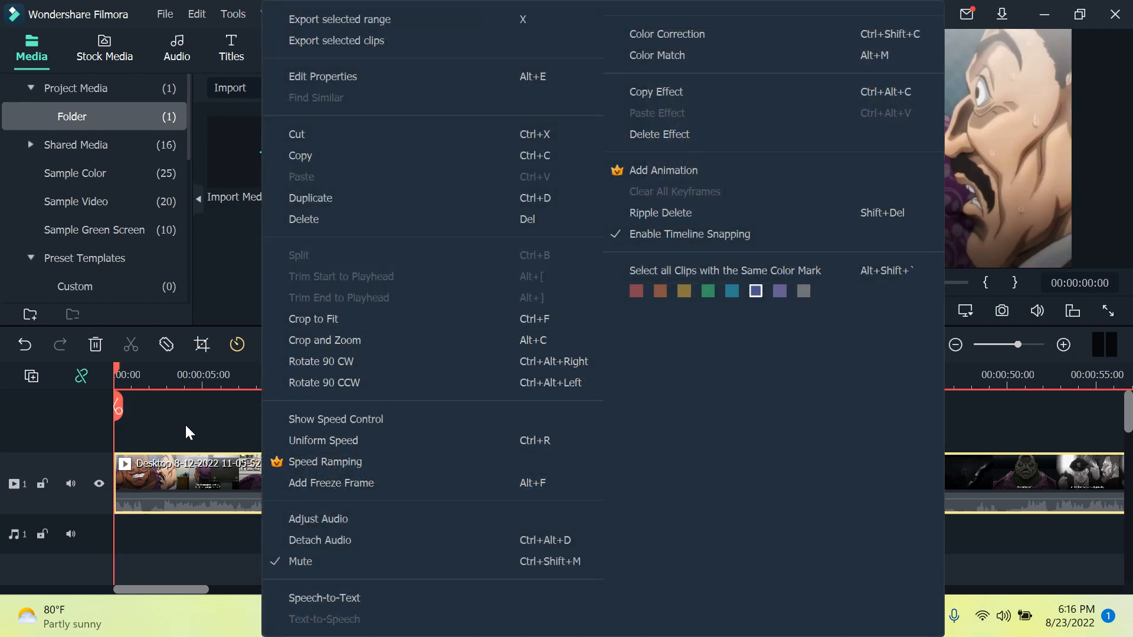
pyautogui.doubleClick(169, 471)
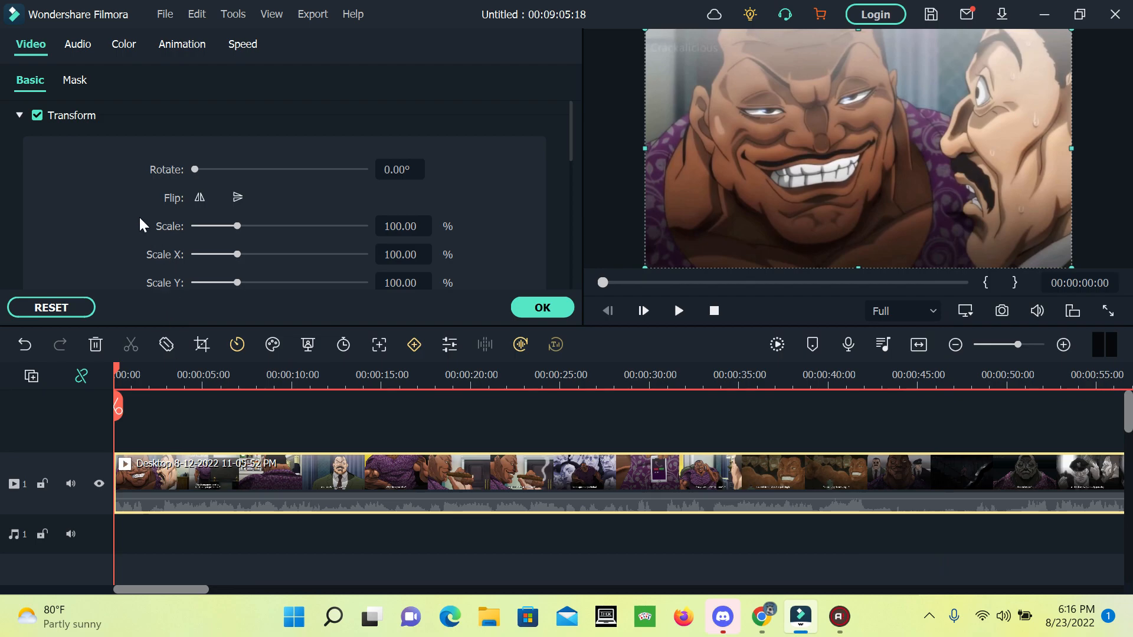
pyautogui.scroll(-5, 173, 126)
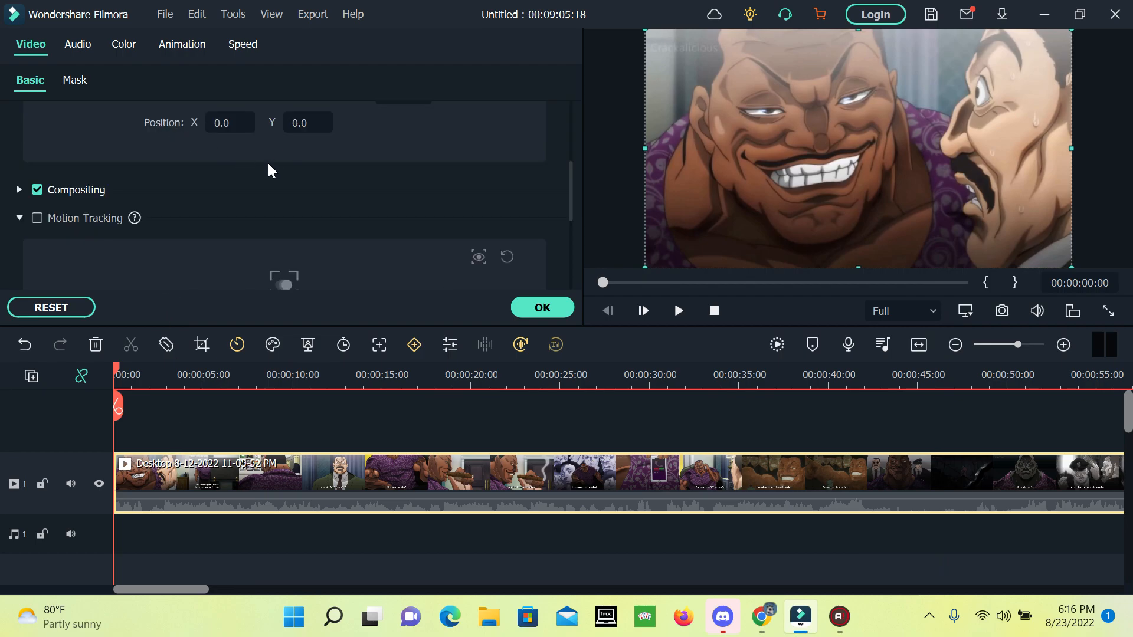
pyautogui.scroll(5, 295, 189)
pyautogui.click(394, 232)
pyautogui.write('5')
pyautogui.press('Return')
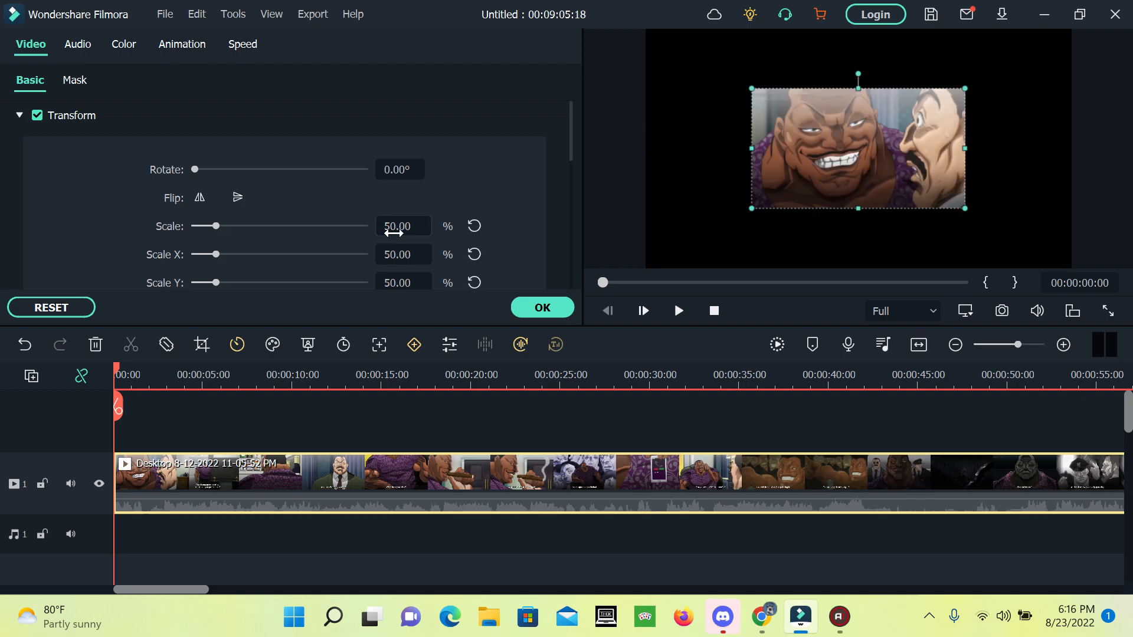
pyautogui.moveTo(879, 159); pyautogui.dragTo(772, 99)
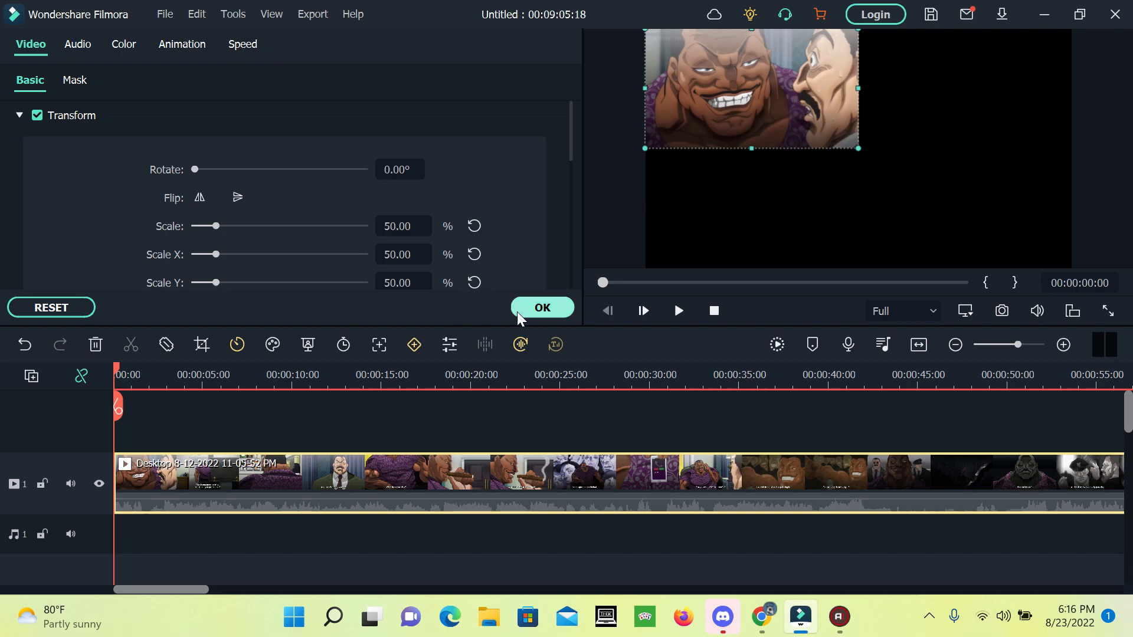
pyautogui.click(564, 305)
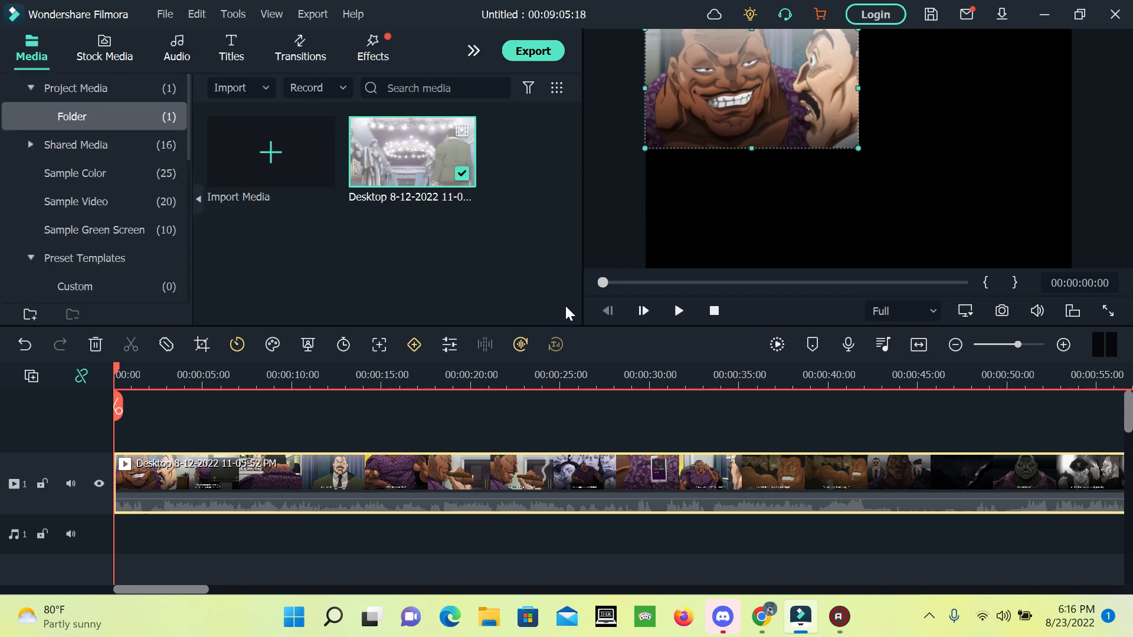
# Split the clip at 00:00:02:06 and save a PNG snapshot of that frame.
pyautogui.click(677, 310)
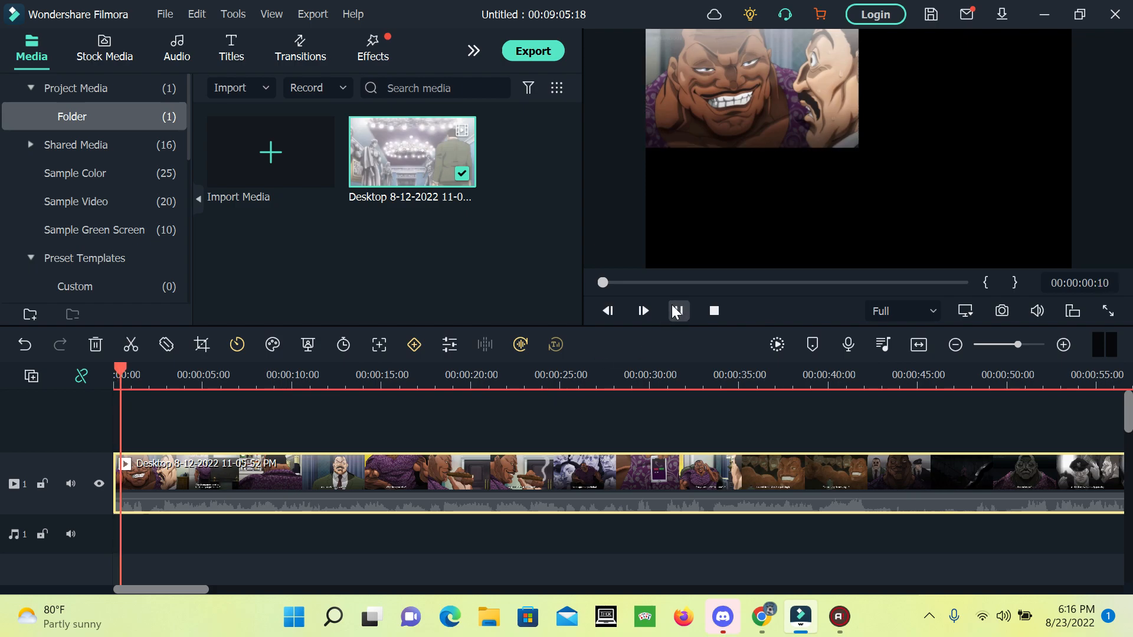
pyautogui.click(677, 311)
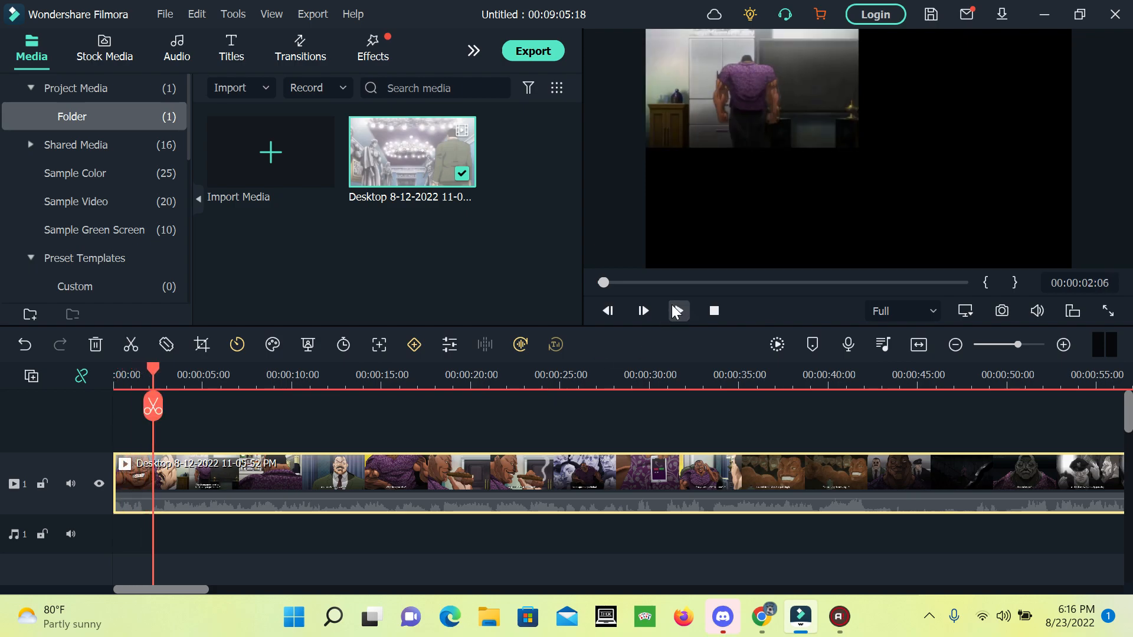
pyautogui.rightClick(526, 462)
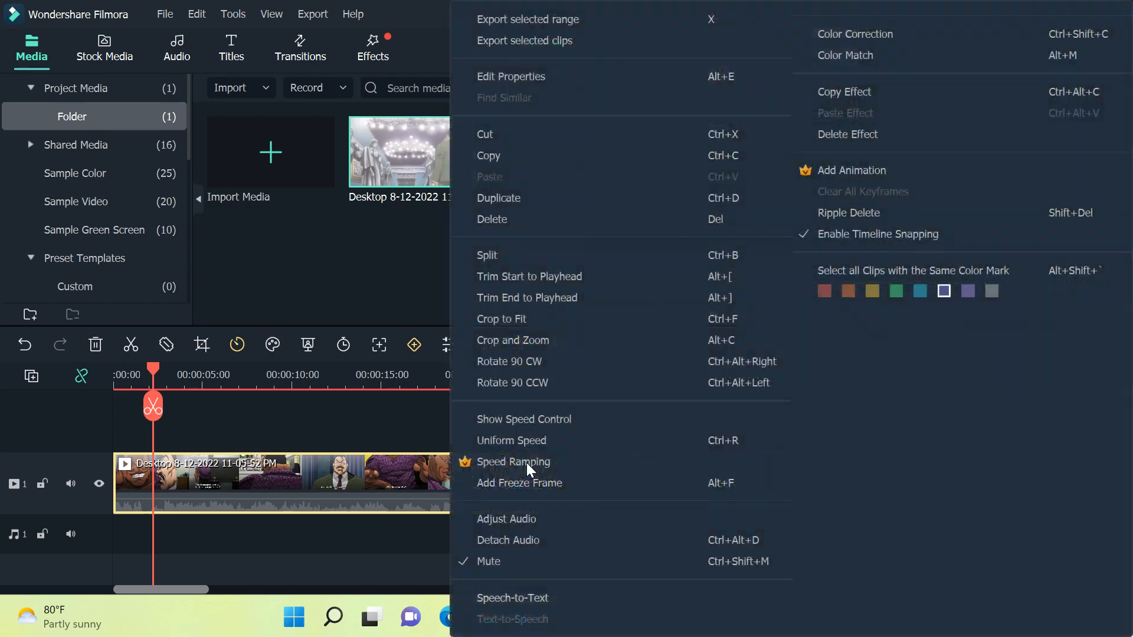
pyautogui.click(498, 262)
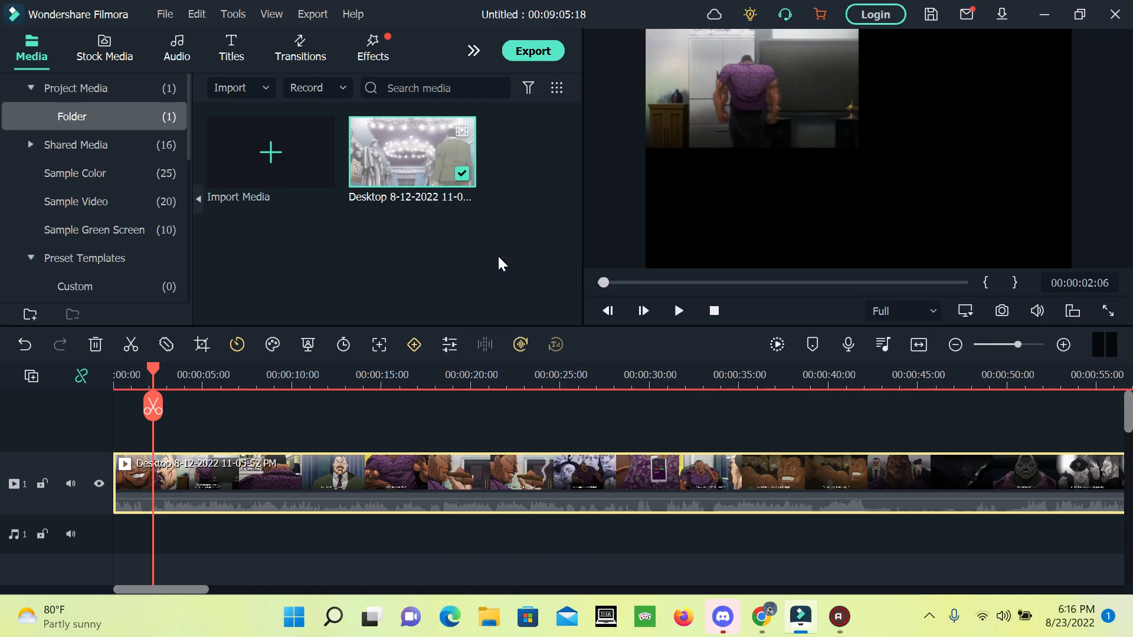
pyautogui.click(997, 318)
pyautogui.click(602, 324)
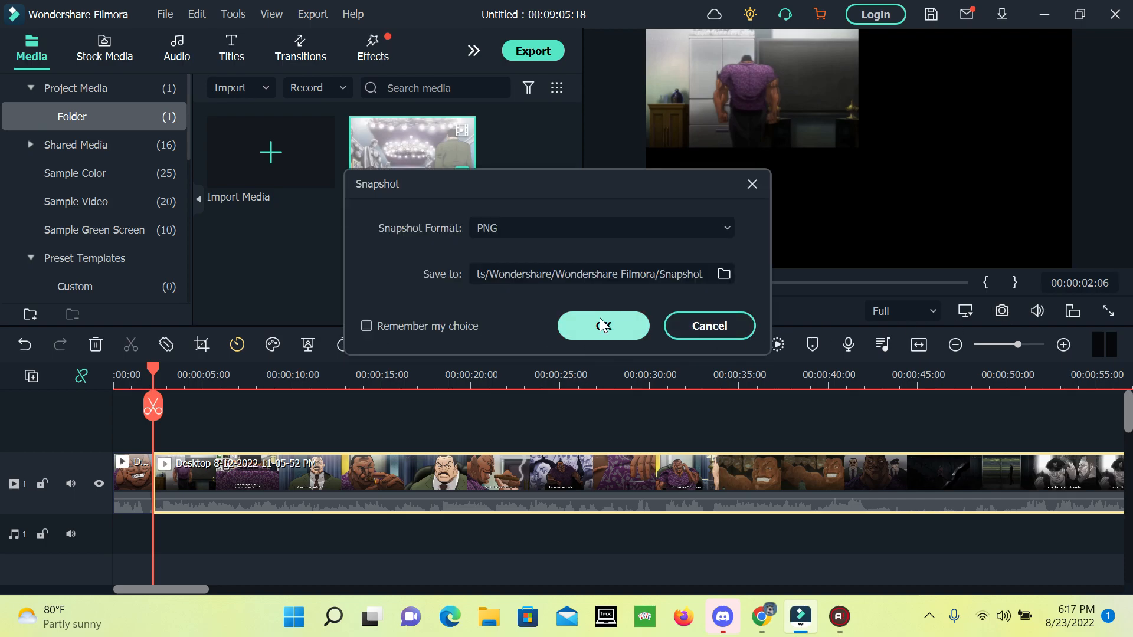
# Move the remaining clip to video track 2 at 00:00:02:06 and place the snapshot below it on track 1, right after the first piece.
pyautogui.moveTo(352, 506); pyautogui.dragTo(705, 506)
pyautogui.moveTo(227, 218); pyautogui.dragTo(174, 500)
pyautogui.moveTo(554, 480); pyautogui.dragTo(225, 422)
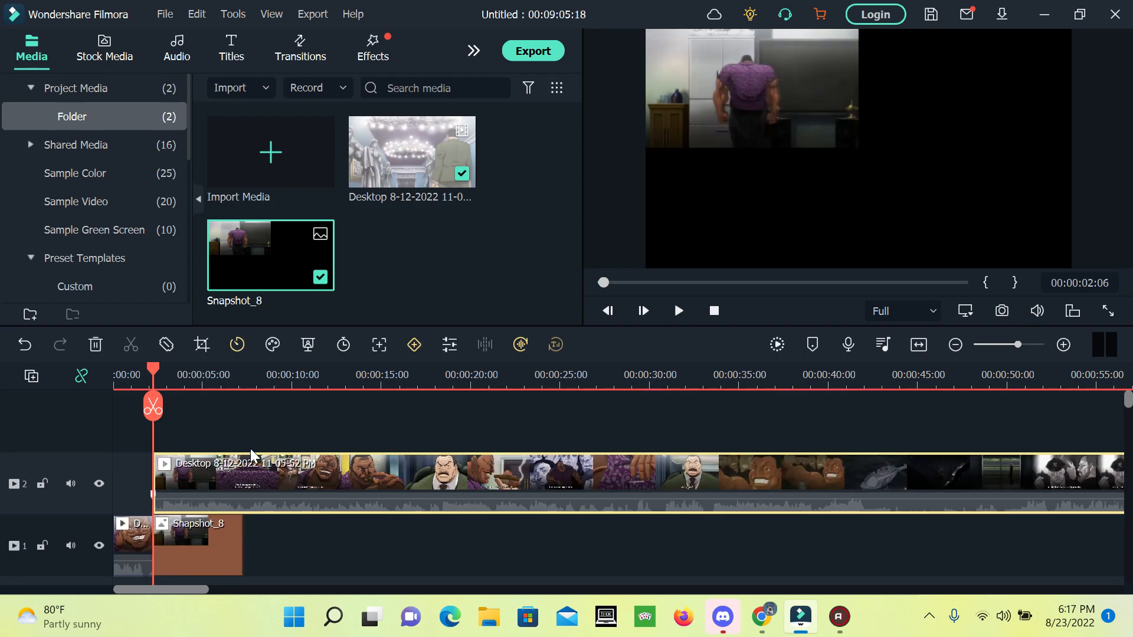
# Split the track 2 clip at 00:00:11:16.
pyautogui.click(208, 415)
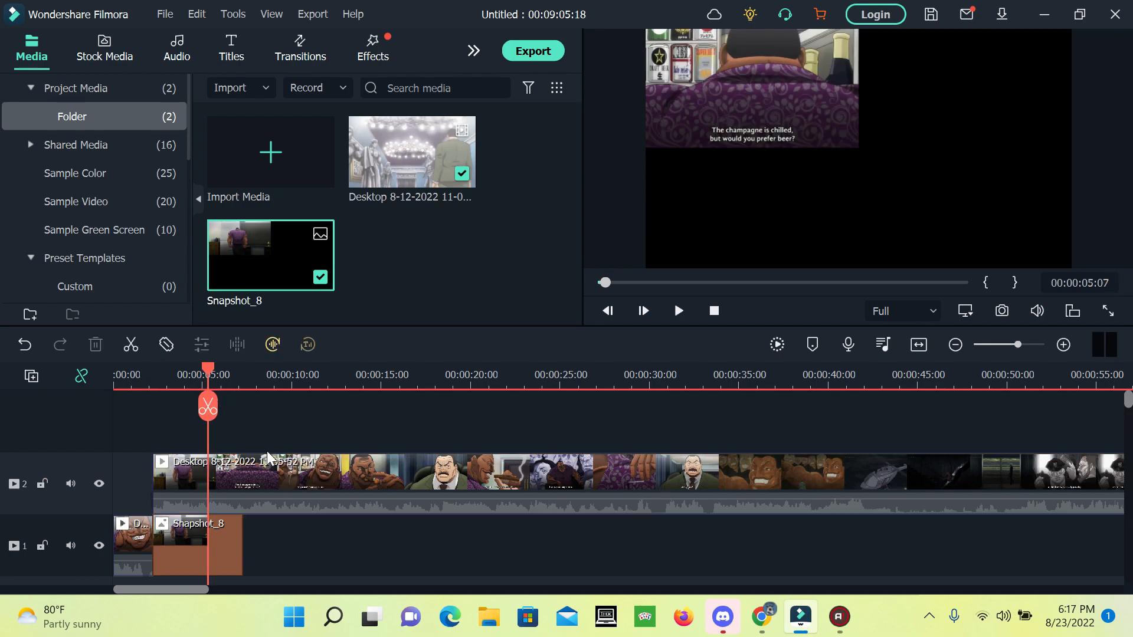
pyautogui.click(320, 440)
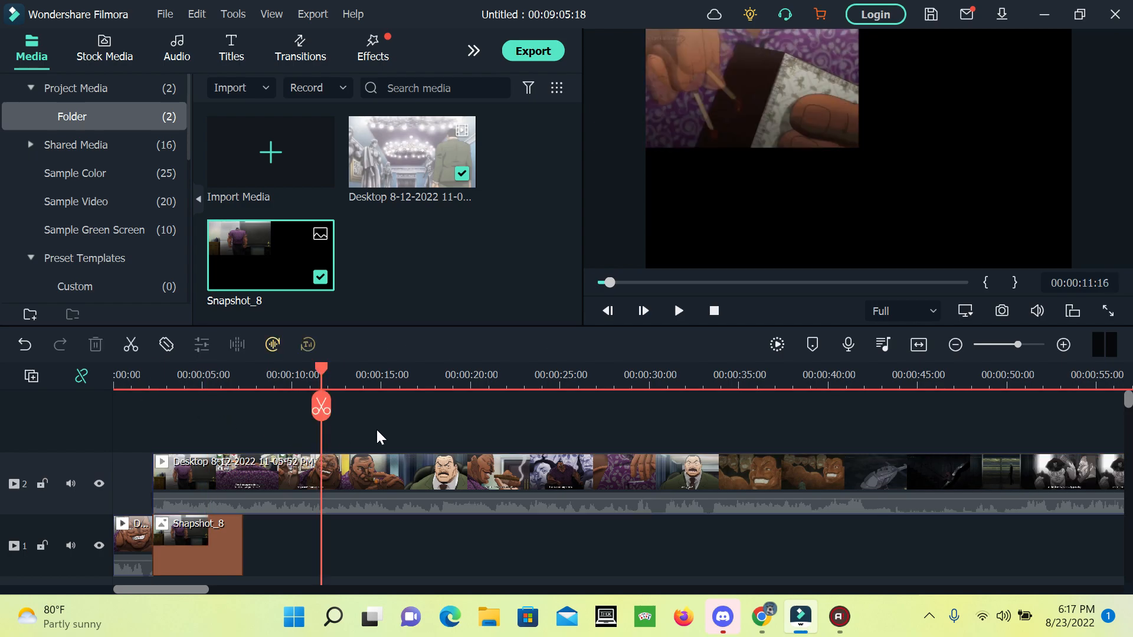
pyautogui.rightClick(359, 472)
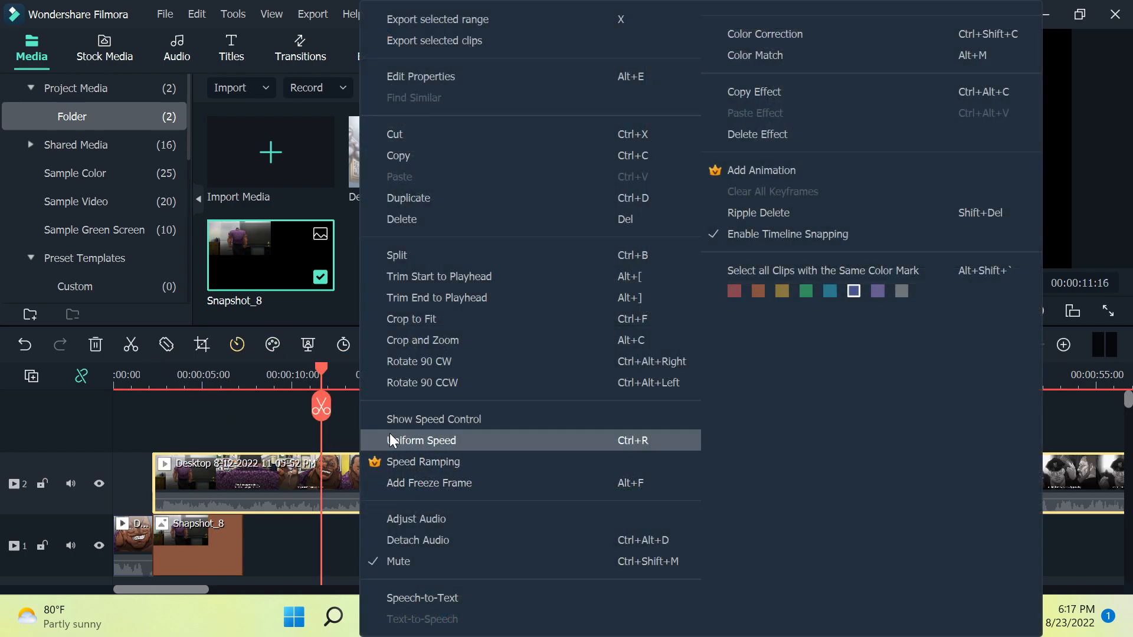
pyautogui.click(422, 256)
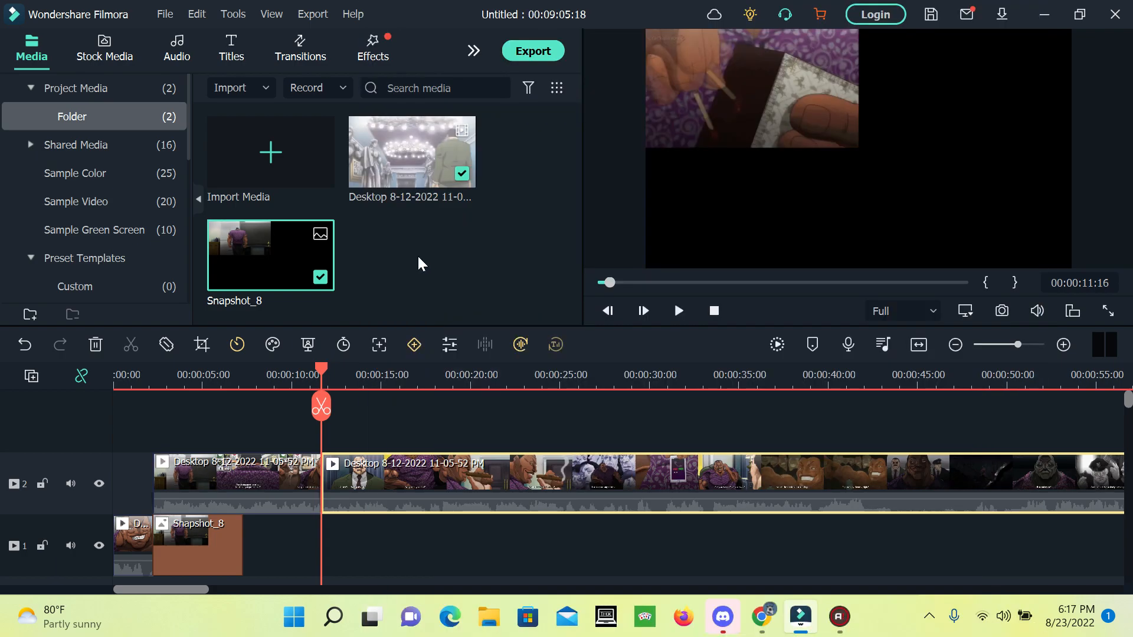
# Cut the piece before the split from track 2 and align the remaining clip with the snapshot's start at 00:00:02:06.
pyautogui.click(209, 468)
pyautogui.rightClick(209, 467)
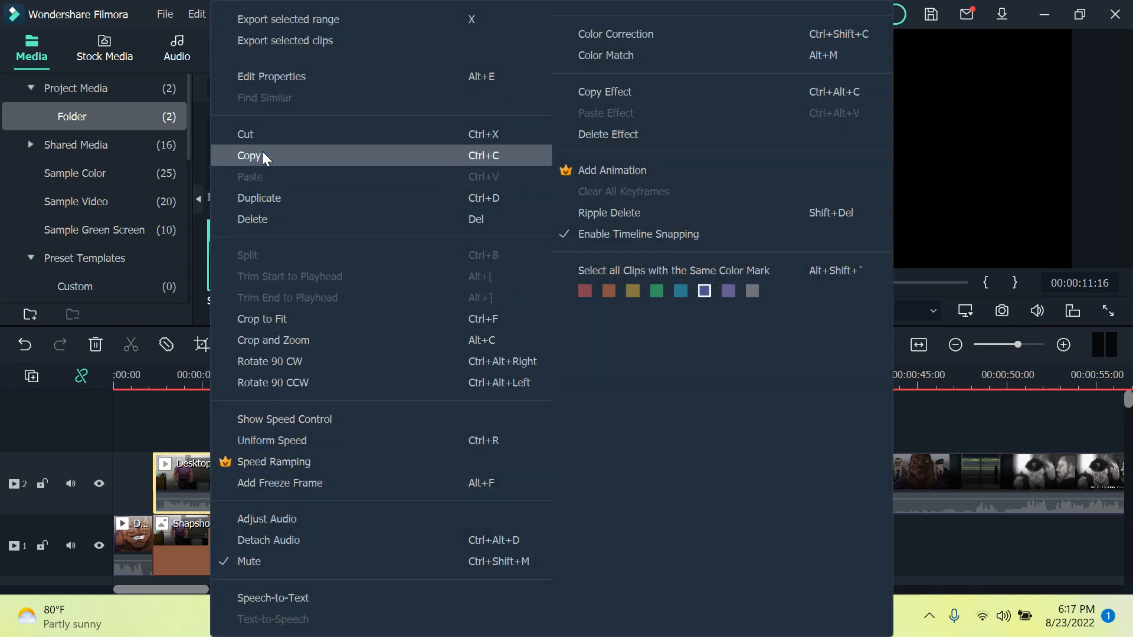
pyautogui.click(183, 485)
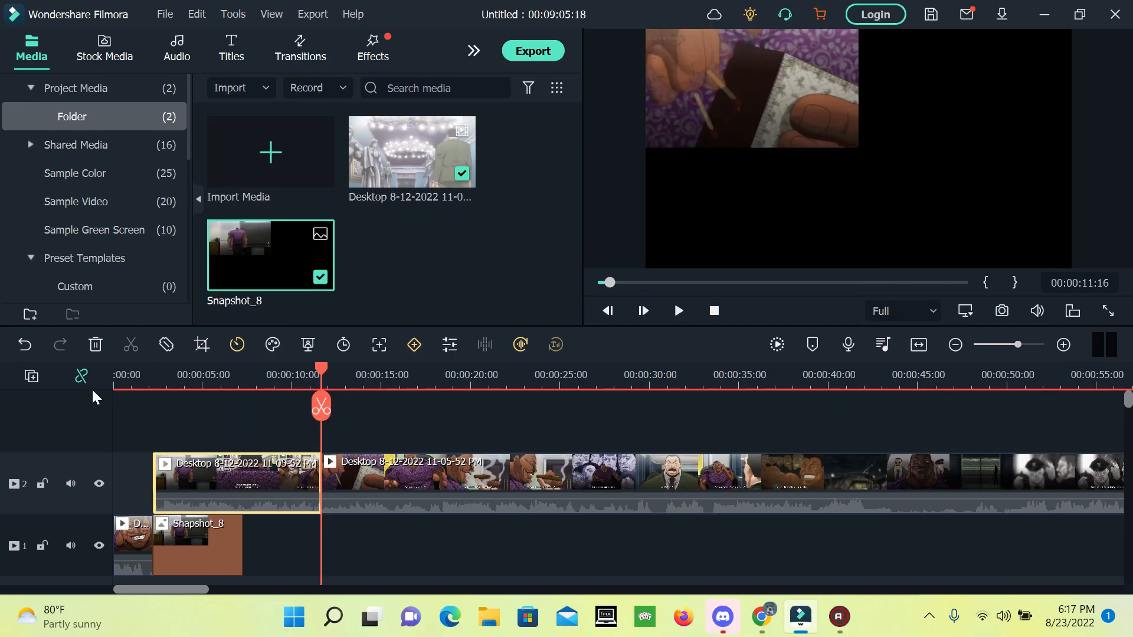
pyautogui.rightClick(207, 465)
pyautogui.click(230, 133)
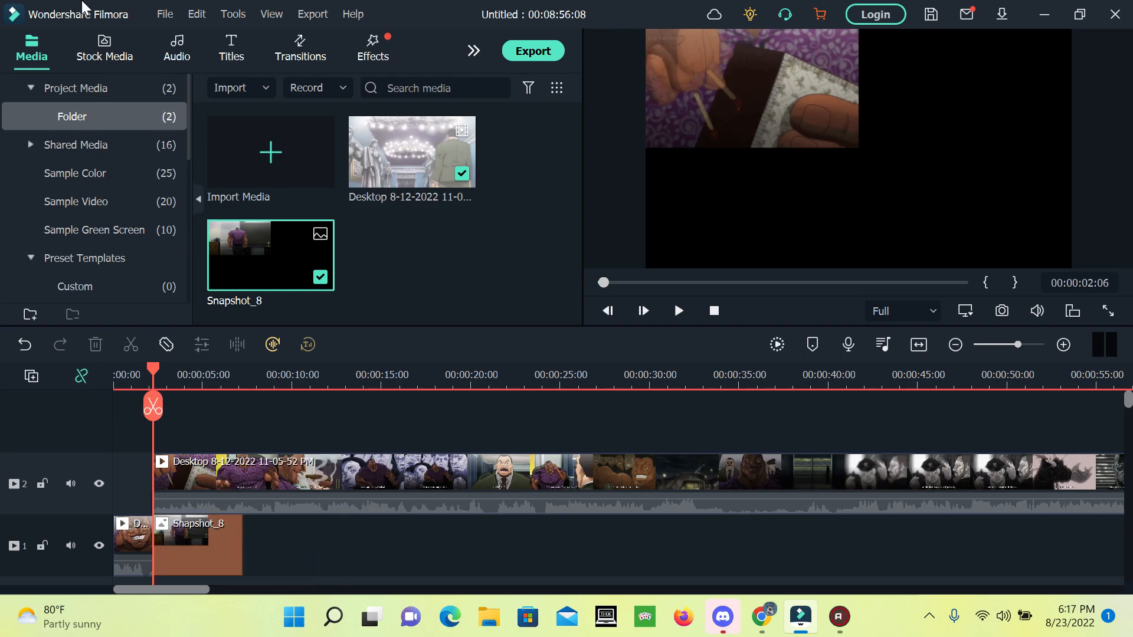
# Move the picture of the track 2 clip into the upper-right quarter of the frame, beside the frozen first panel.
pyautogui.click(291, 483)
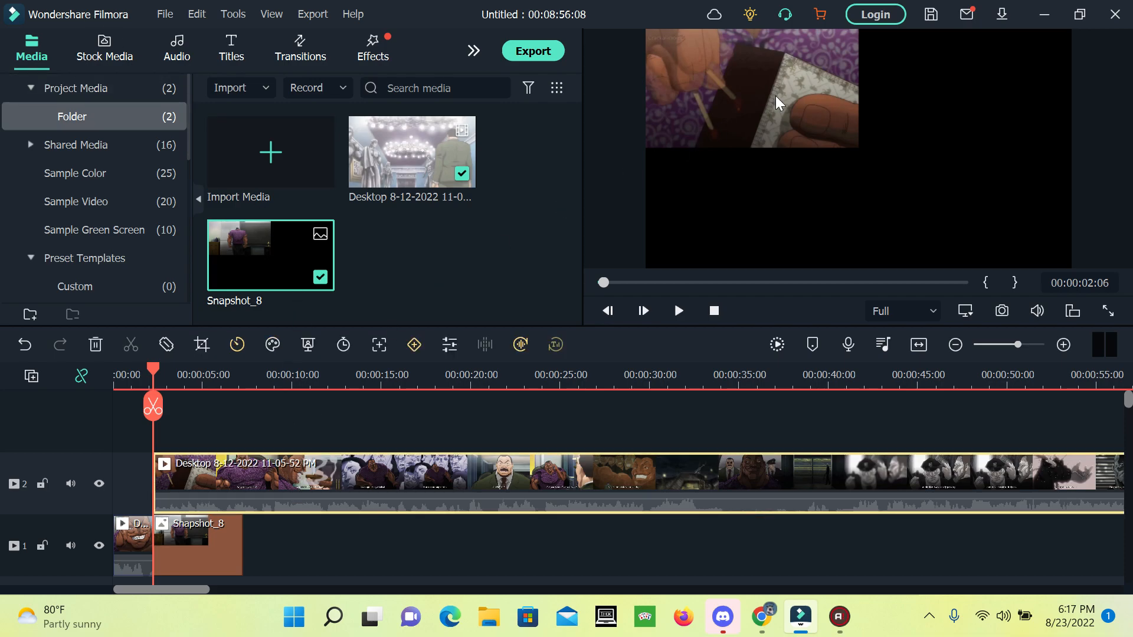
pyautogui.moveTo(707, 97); pyautogui.dragTo(920, 99)
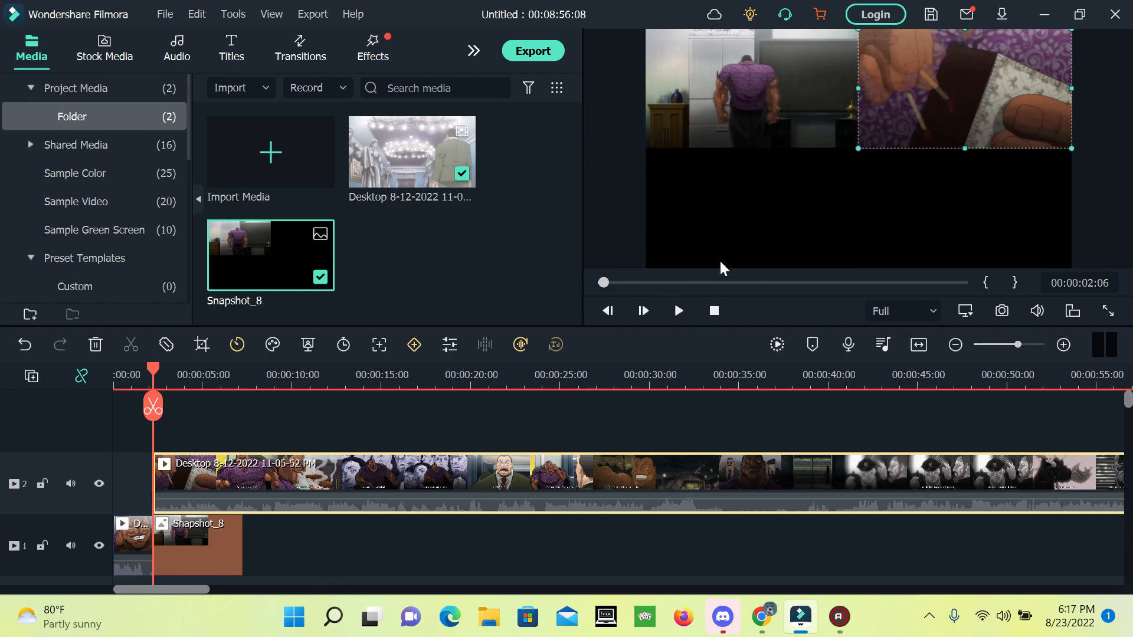
# Split the track 2 clip at 00:00:05:00, dismiss the pop-up notifications, and save a PNG snapshot of that frame.
pyautogui.click(677, 309)
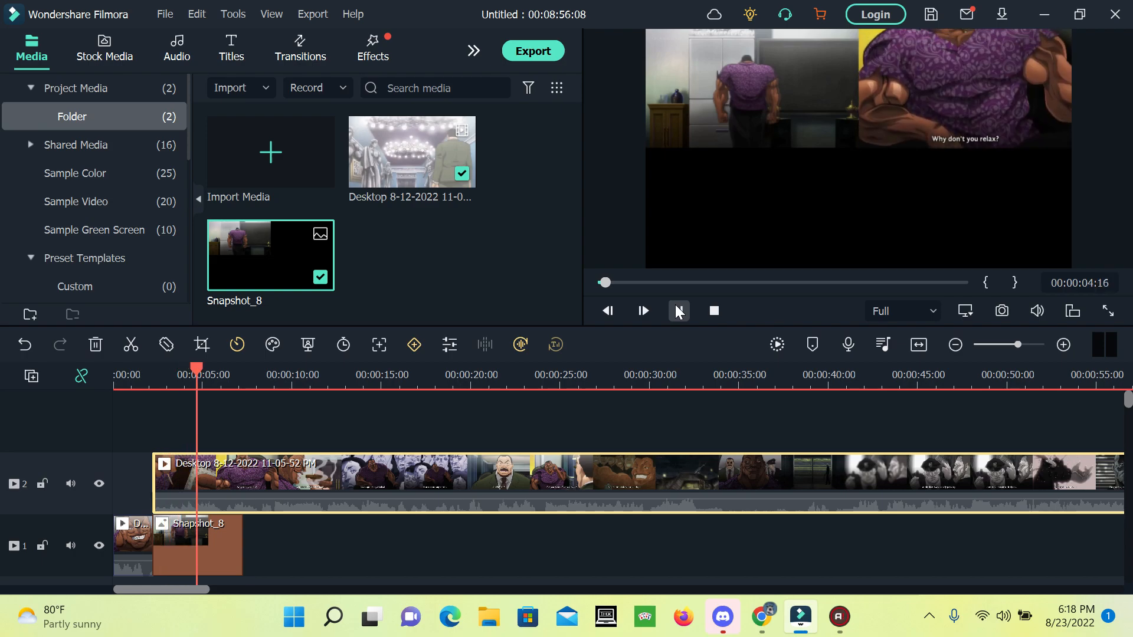
pyautogui.rightClick(558, 466)
pyautogui.click(516, 254)
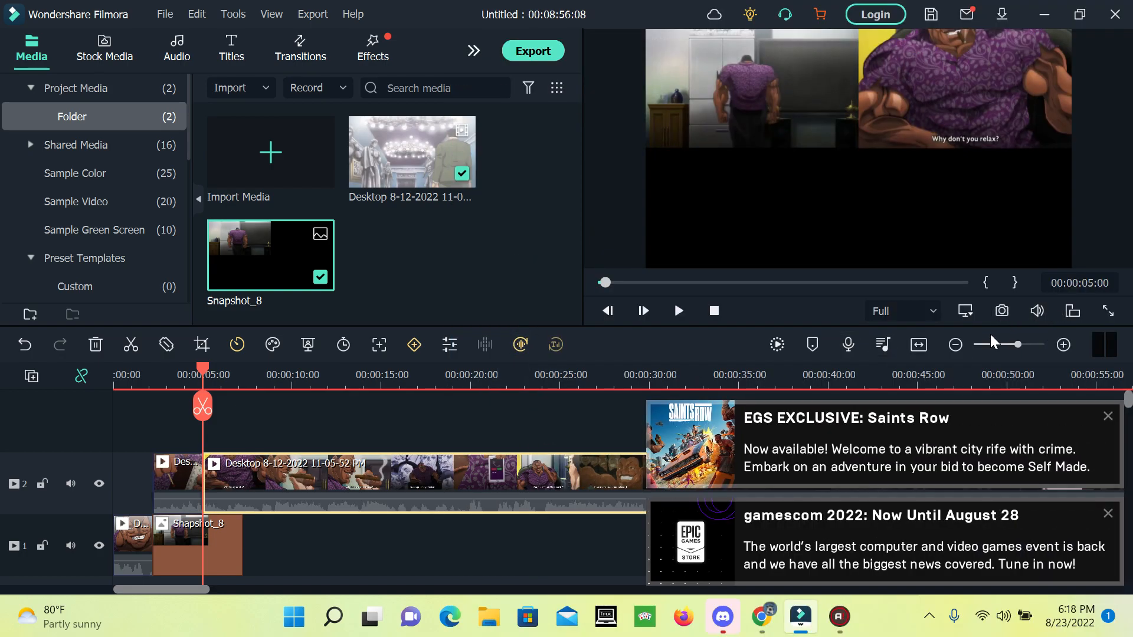
pyautogui.click(1109, 416)
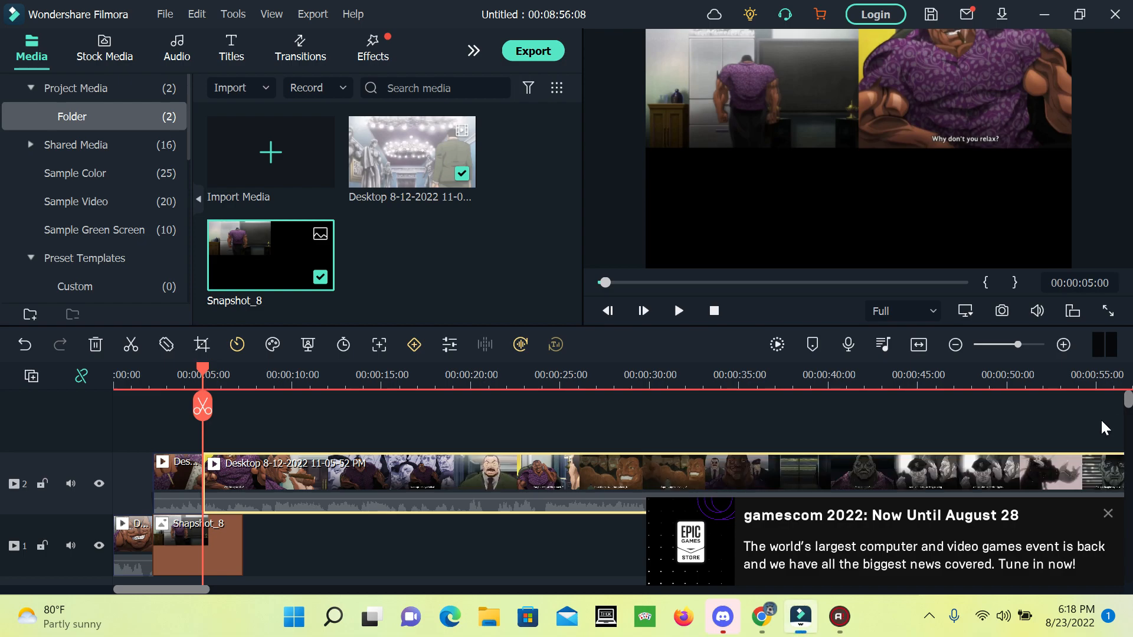
pyautogui.click(1108, 514)
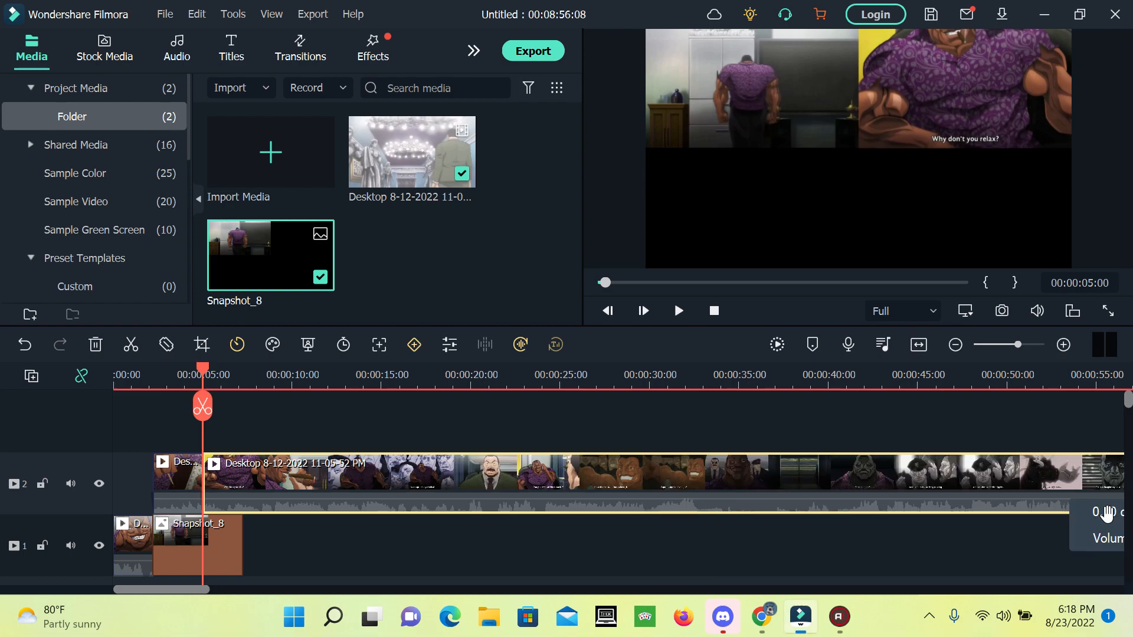
pyautogui.click(1002, 311)
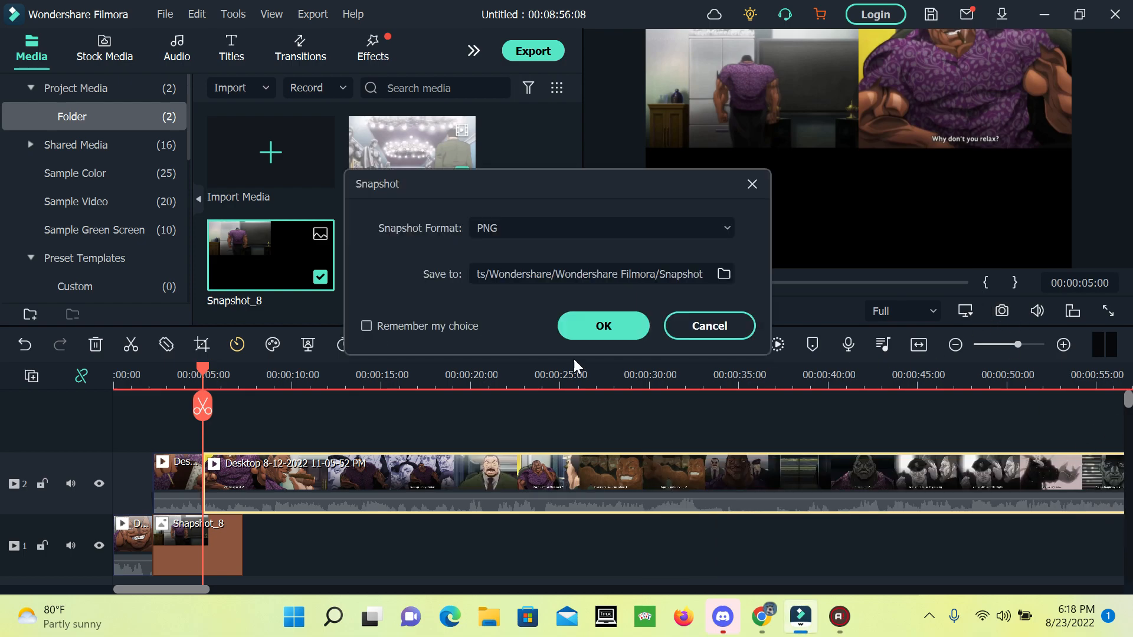
pyautogui.click(588, 326)
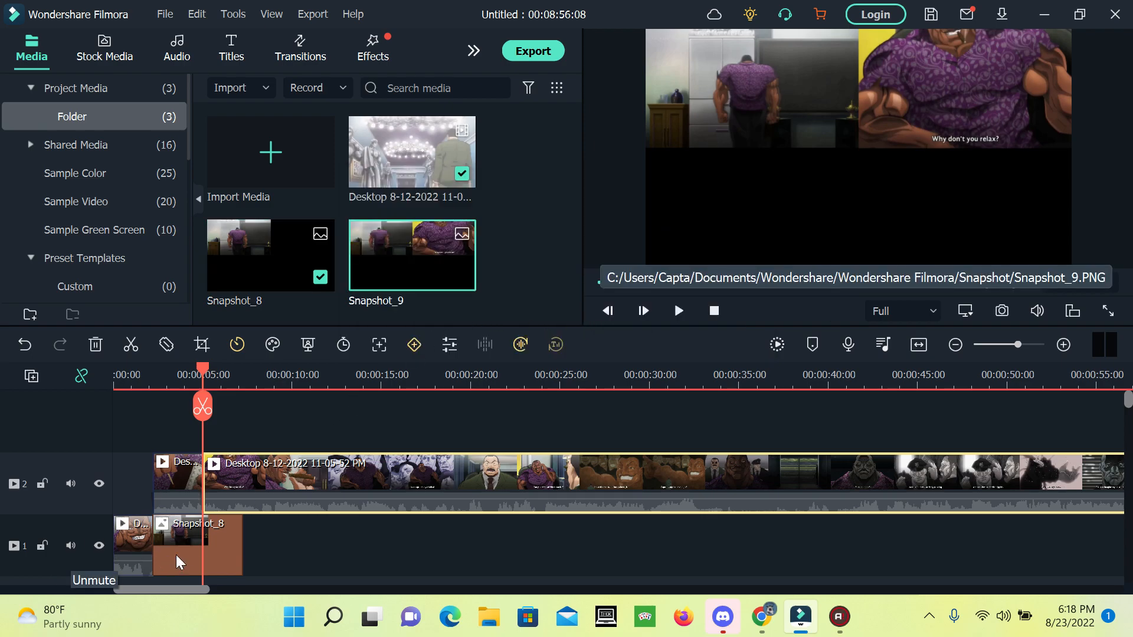
# Split Snapshot_8 on track 1 at 00:00:05:00 and replace the piece after the split with Snapshot_9.
pyautogui.click(217, 553)
pyautogui.rightClick(223, 544)
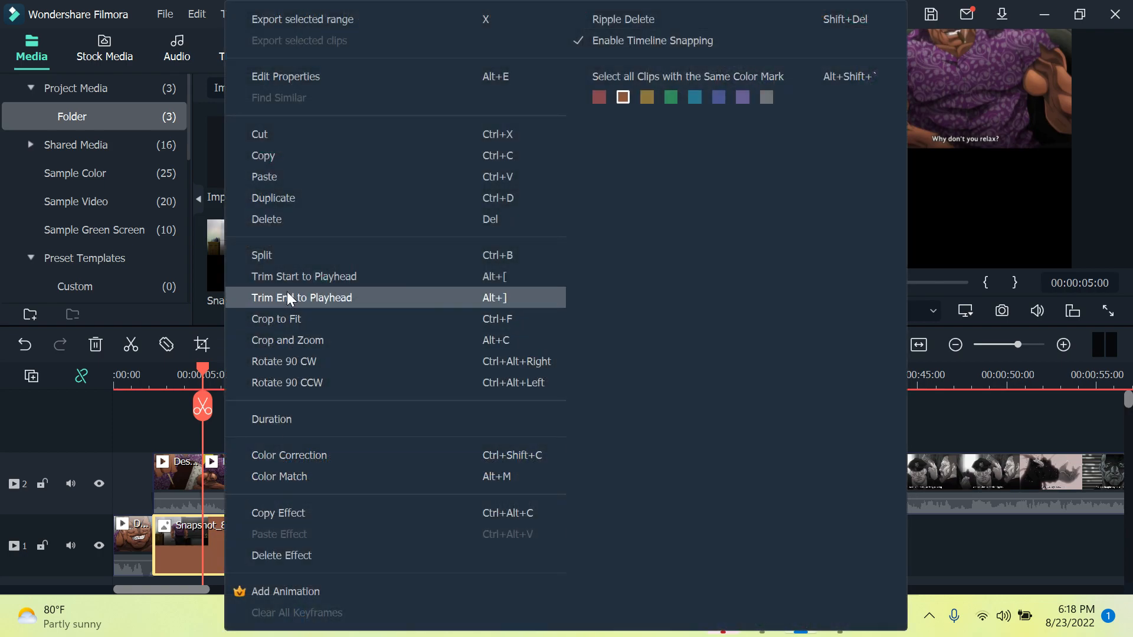
pyautogui.click(287, 256)
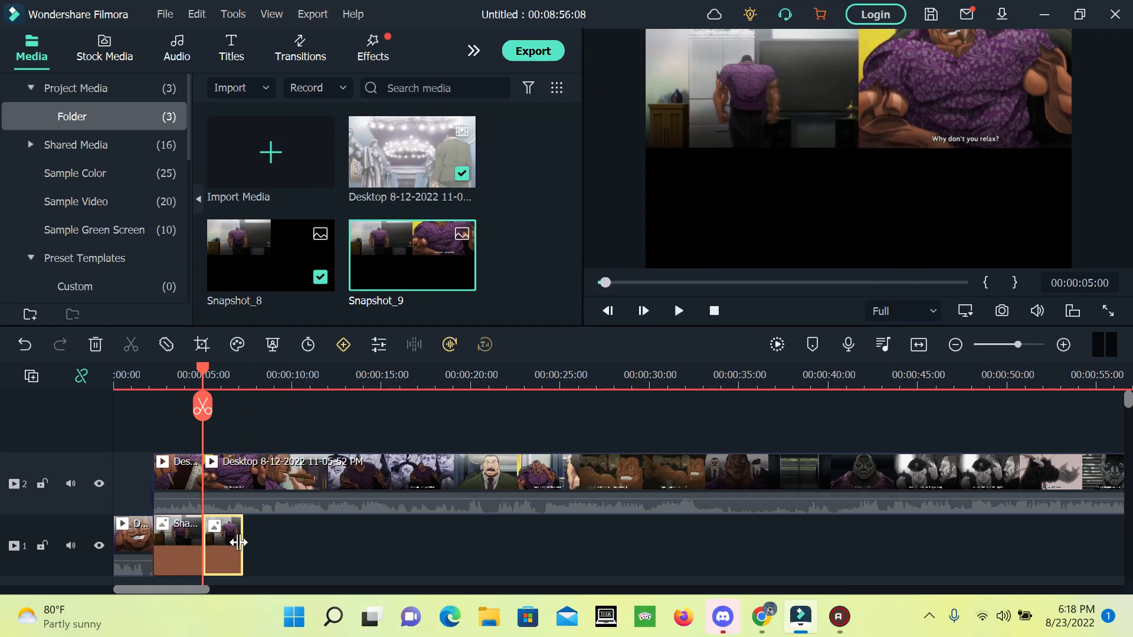
pyautogui.rightClick(225, 543)
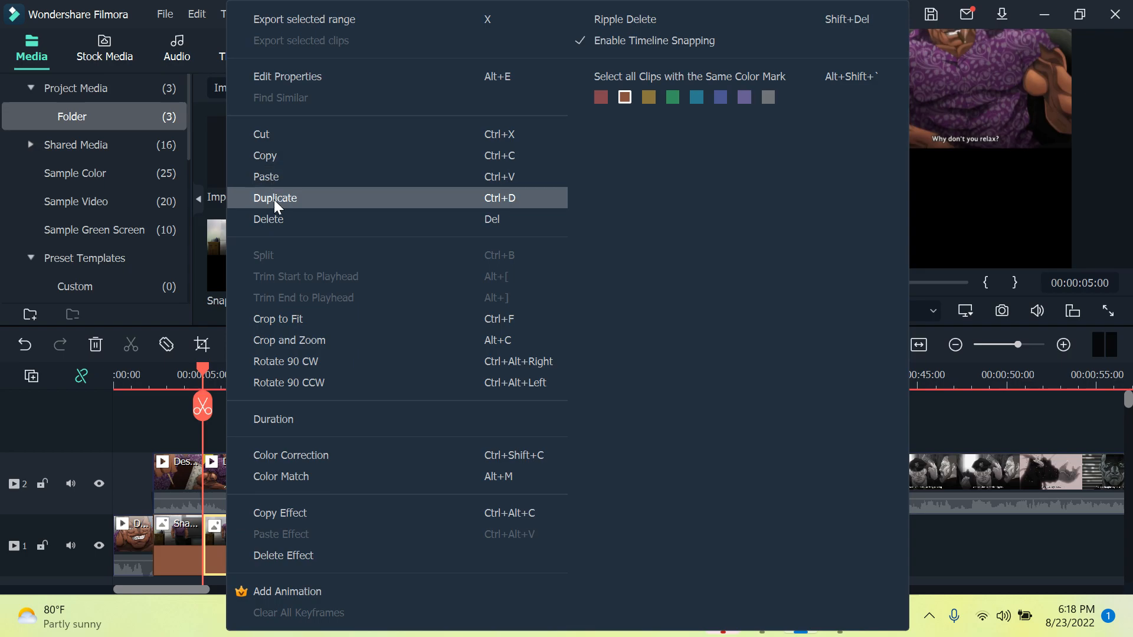
pyautogui.click(276, 219)
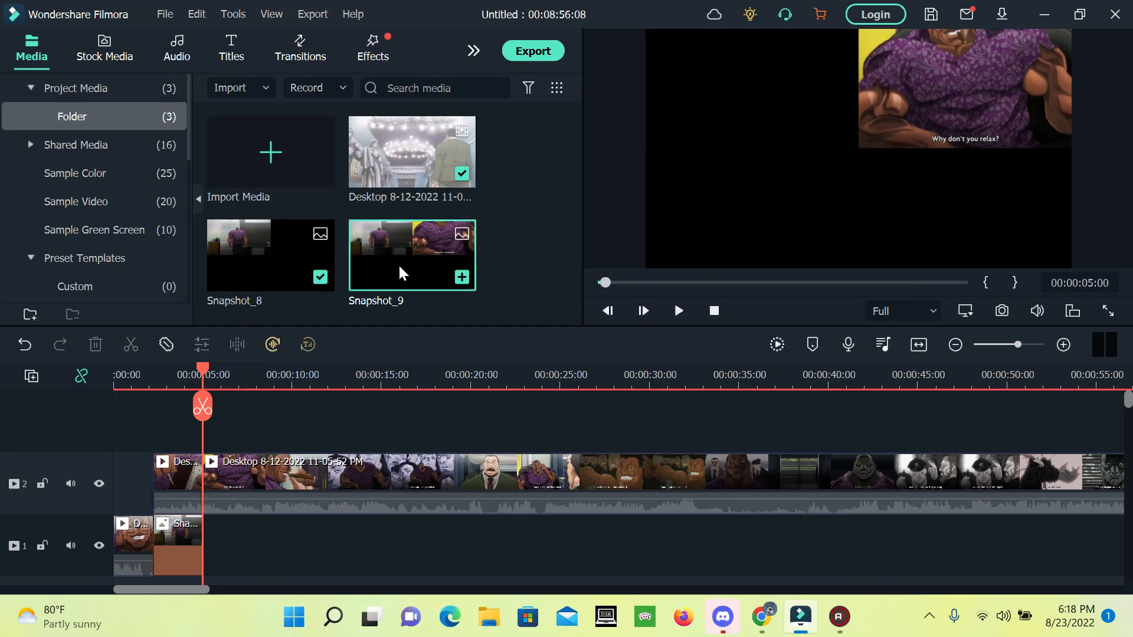
pyautogui.hotkey('ctrl', 'z')
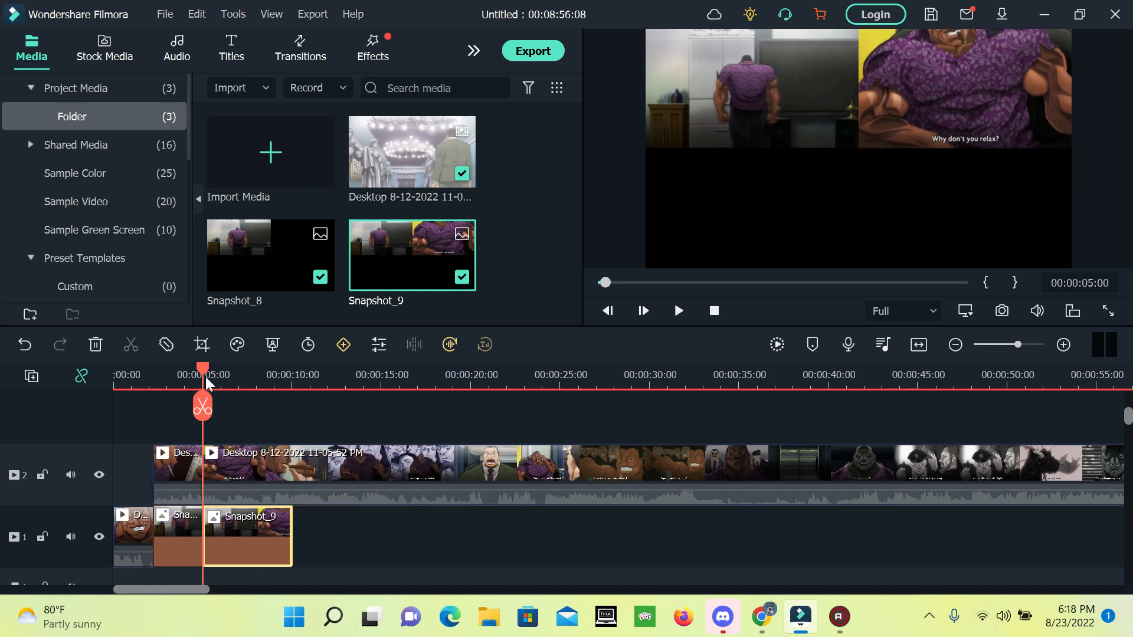
# Move the last track 2 clip aside, play back Snapshot_9 on its own, and return the clip to 00:00:05:00.
pyautogui.moveTo(204, 377); pyautogui.dragTo(199, 402)
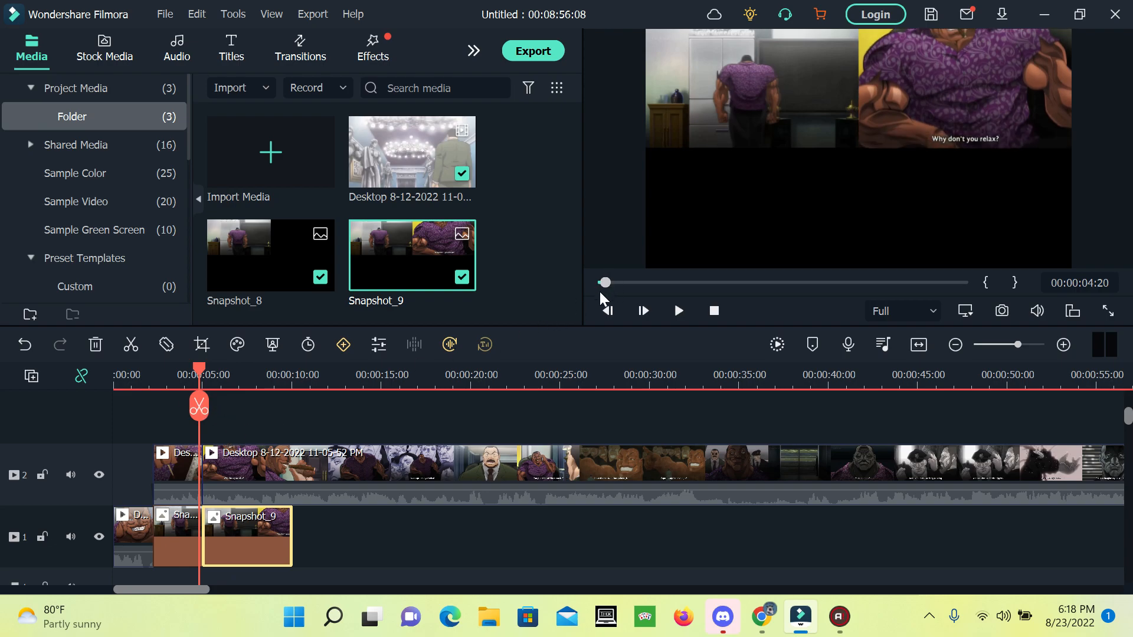
pyautogui.moveTo(413, 479); pyautogui.dragTo(637, 364)
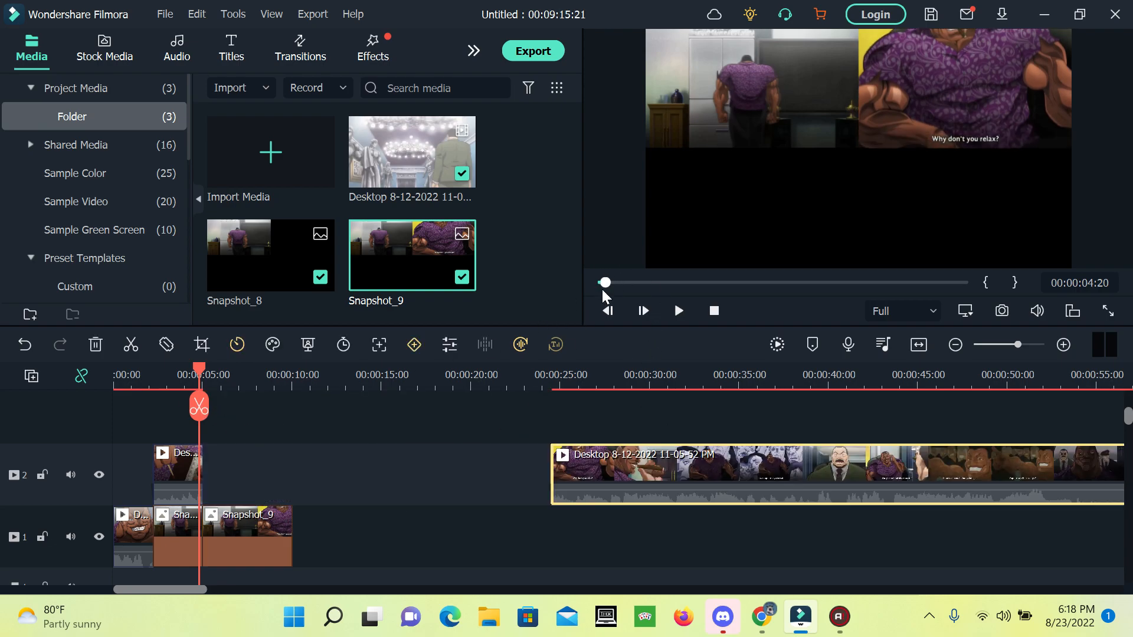
pyautogui.moveTo(605, 282); pyautogui.dragTo(561, 279)
pyautogui.click(678, 311)
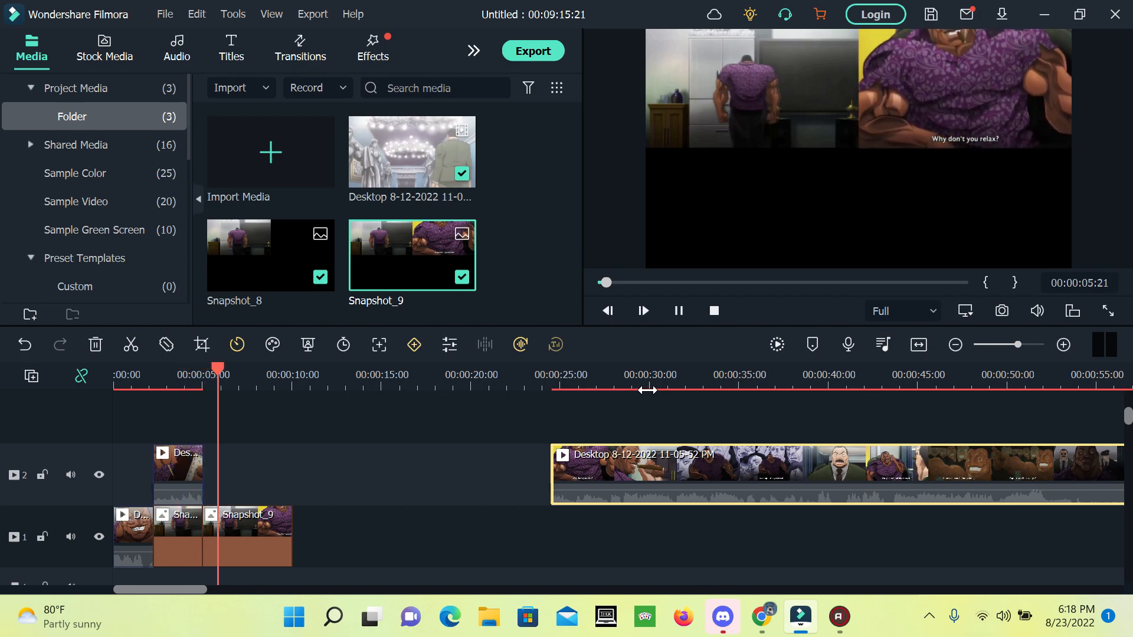
pyautogui.click(680, 310)
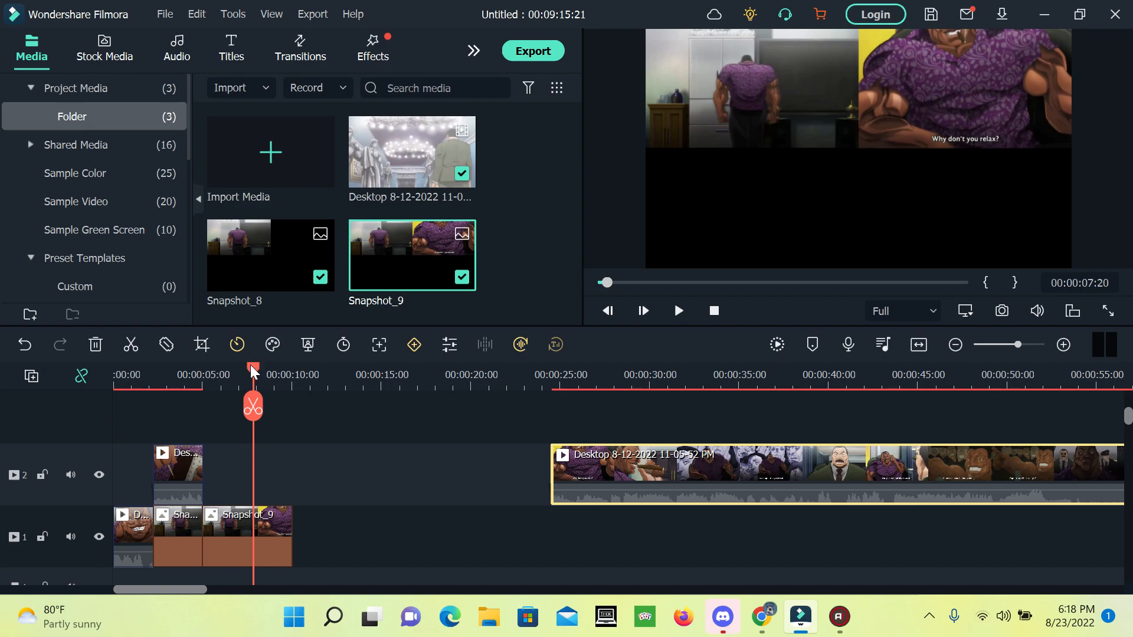
pyautogui.moveTo(252, 370); pyautogui.dragTo(196, 372)
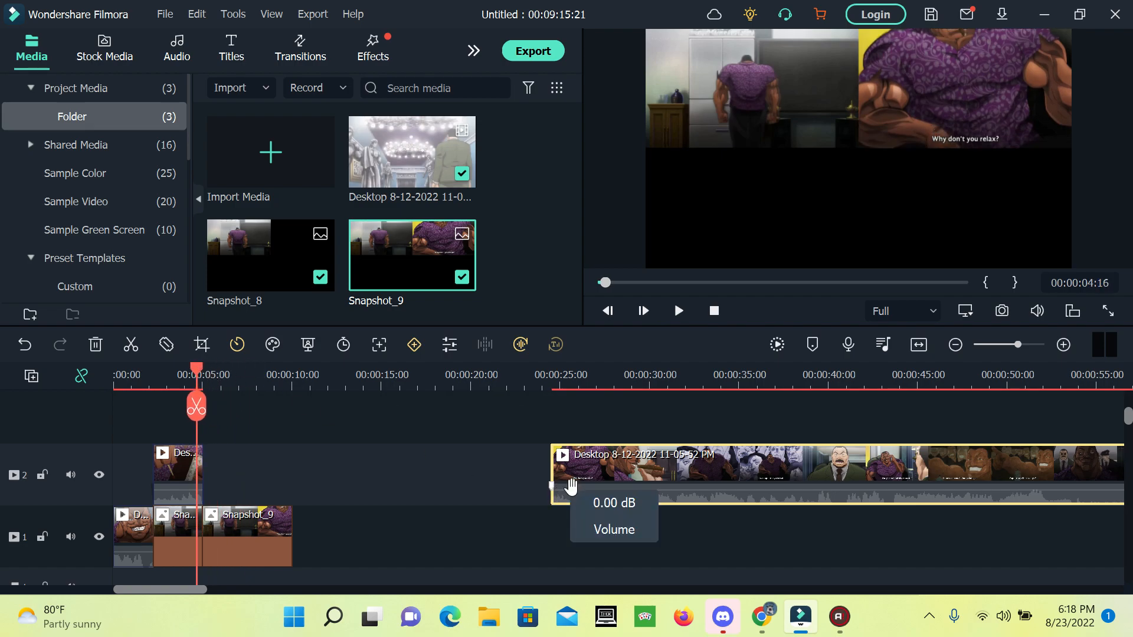
pyautogui.moveTo(639, 459); pyautogui.dragTo(291, 458)
# Extend Snapshot_9 on track 1 to about 00:00:17:00 and move the track 2 clip's picture into the lower-left quarter of the frame.
pyautogui.moveTo(201, 369); pyautogui.dragTo(269, 381)
pyautogui.click(282, 525)
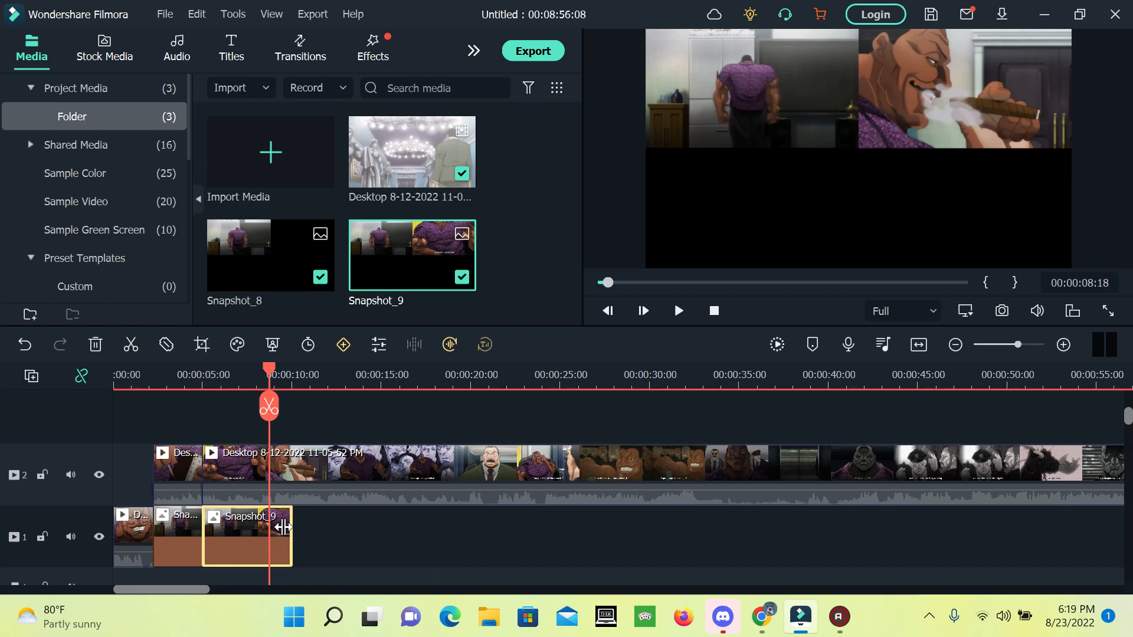
pyautogui.moveTo(425, 518)
pyautogui.mouseDown()
pyautogui.moveTo(441, 517)
pyautogui.moveTo(285, 520)
pyautogui.moveTo(409, 523)
pyautogui.mouseUp()
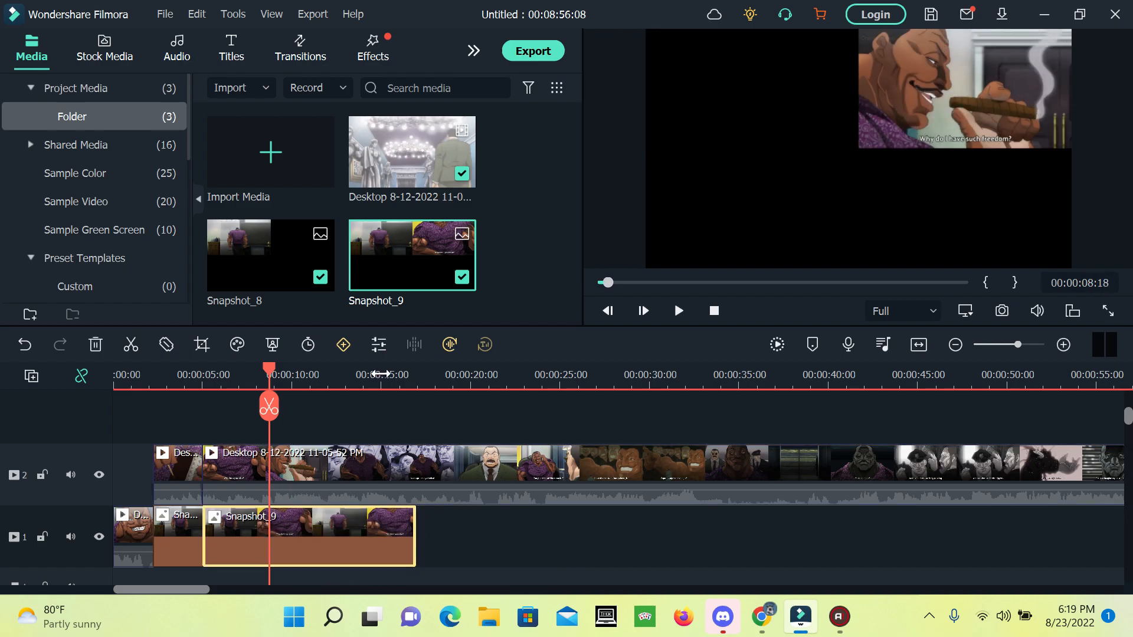
pyautogui.moveTo(945, 86); pyautogui.dragTo(731, 205)
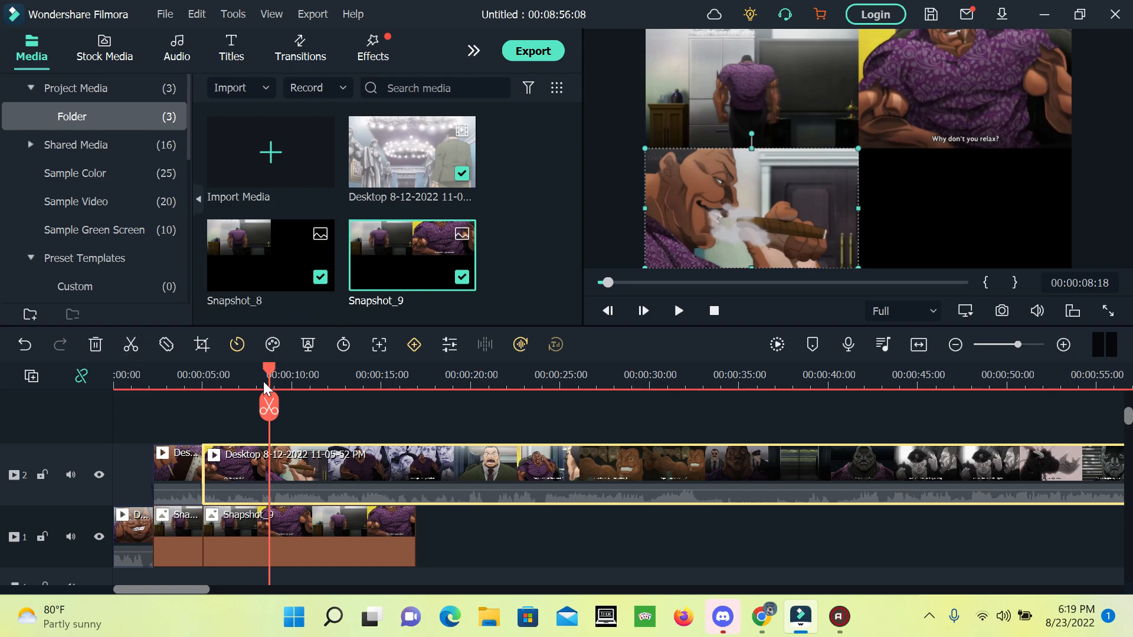
# Find the first frame of the cigar shot frame by frame and split the track 2 clip at 00:00:08:03.
pyautogui.click(248, 417)
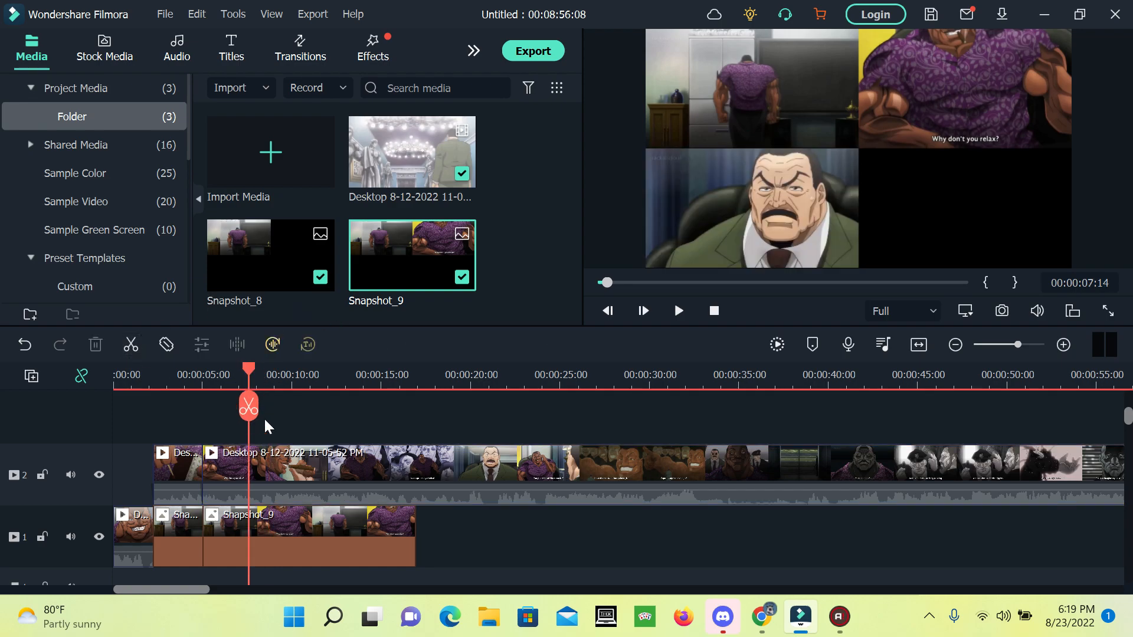
pyautogui.click(264, 420)
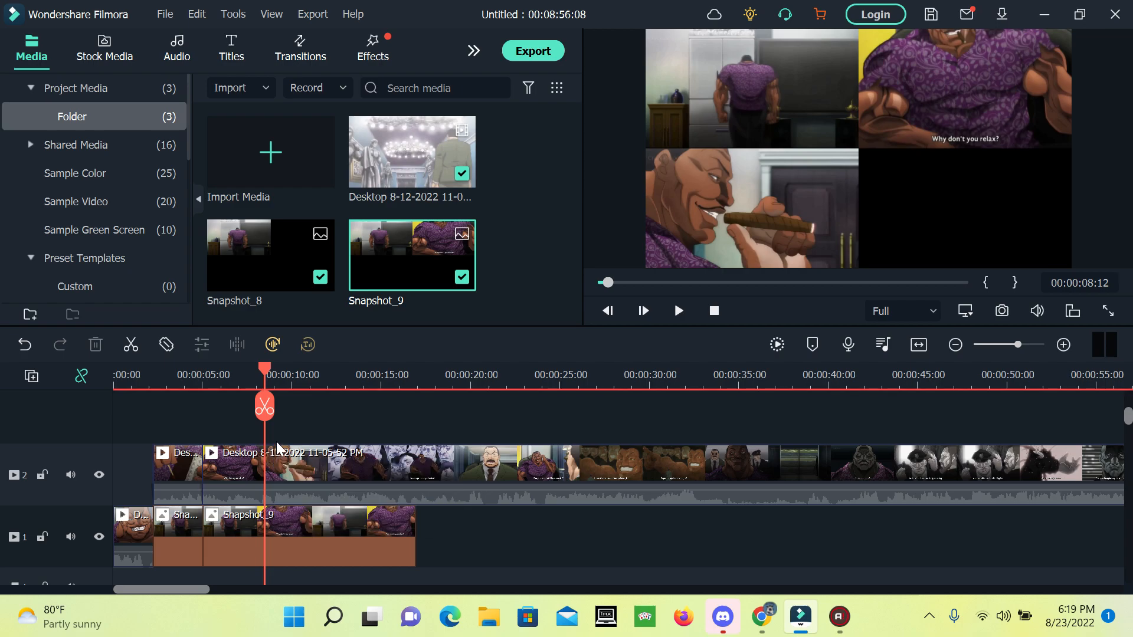
pyautogui.press('Left')
pyautogui.press('Left')
pyautogui.press('Left')
pyautogui.press('Left')
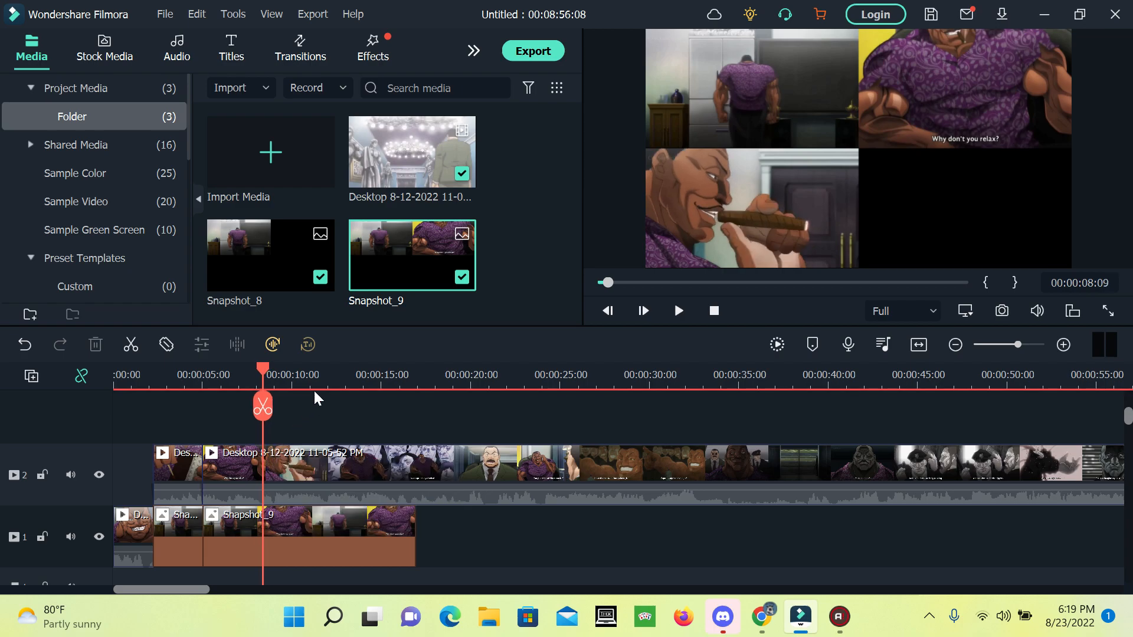
pyautogui.press('Left')
pyautogui.press('Left')
pyautogui.press('Left')
pyautogui.press('Left')
pyautogui.press('Left')
pyautogui.press('Left')
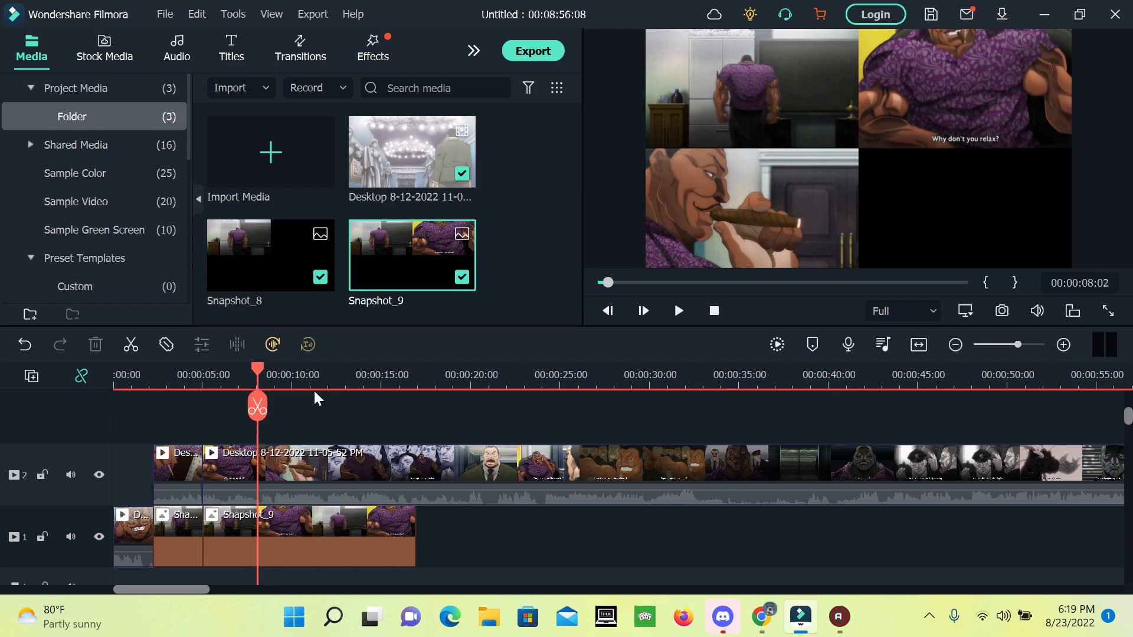
pyautogui.press('Right')
pyautogui.press('Right')
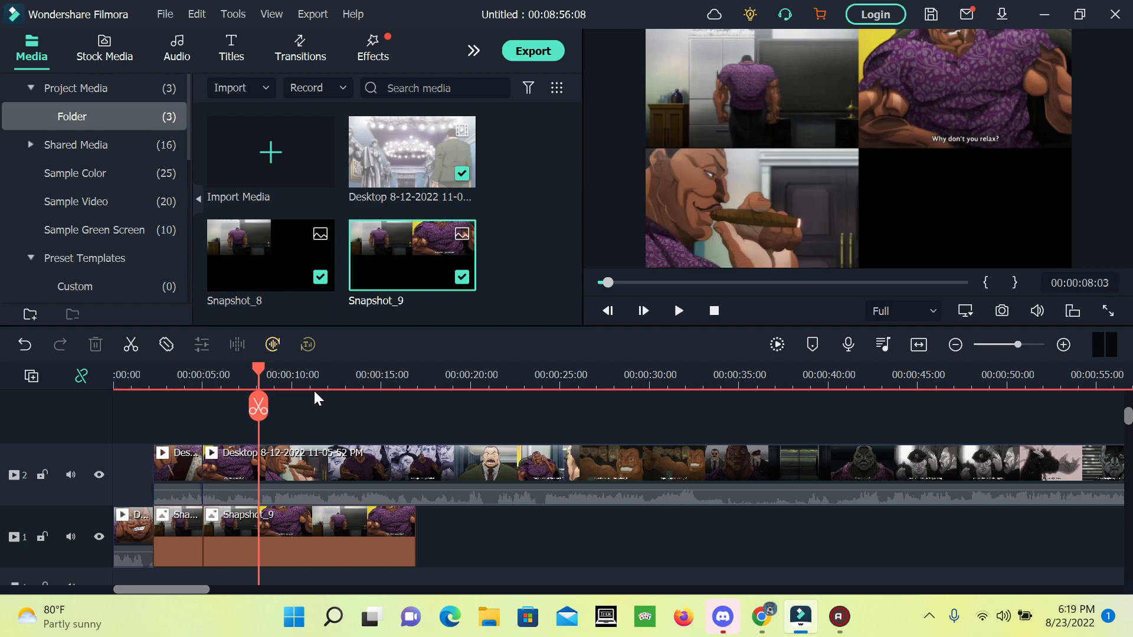
pyautogui.press('Left')
pyautogui.press('Left')
pyautogui.press('Right')
pyautogui.rightClick(363, 462)
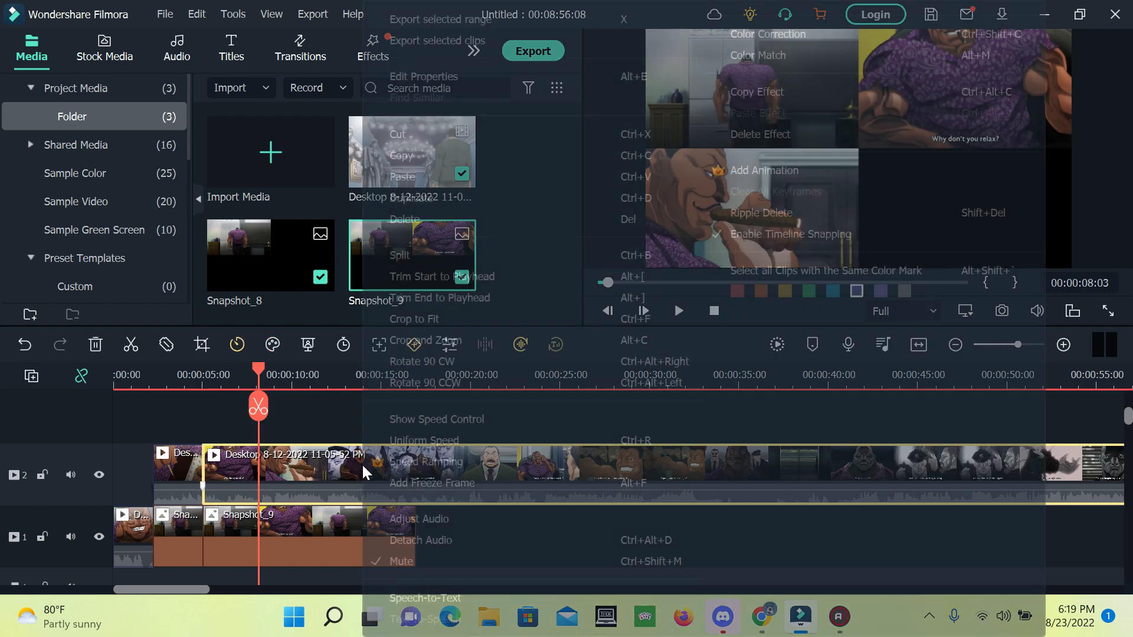
pyautogui.click(426, 254)
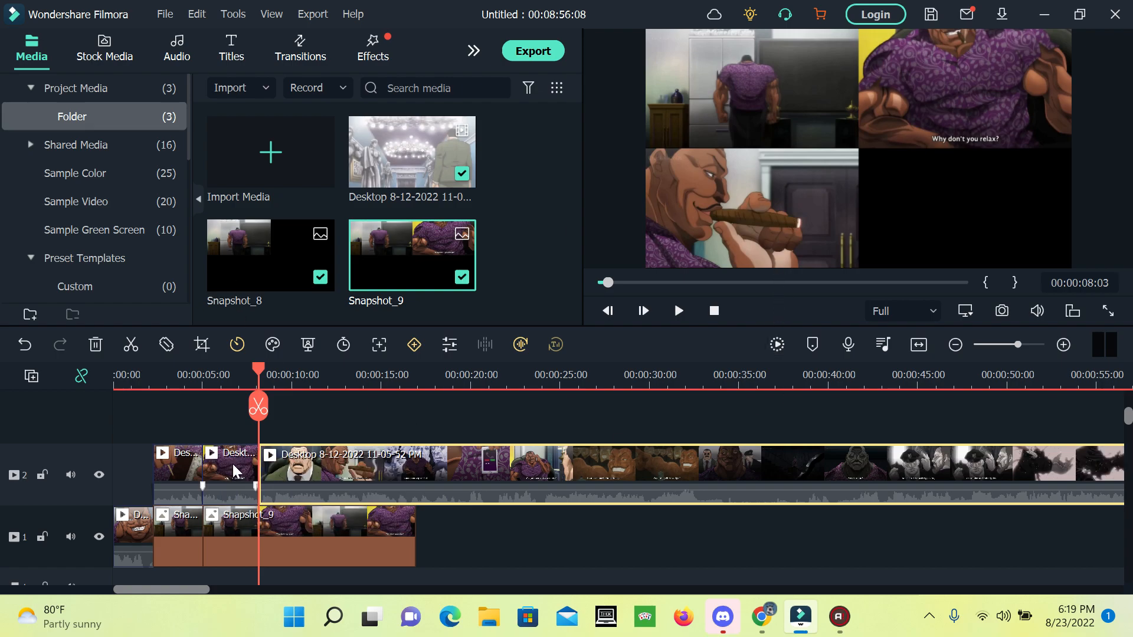
# Play on to 00:00:10:21, split the track 2 clip there, and save a PNG snapshot of that frame.
pyautogui.click(679, 311)
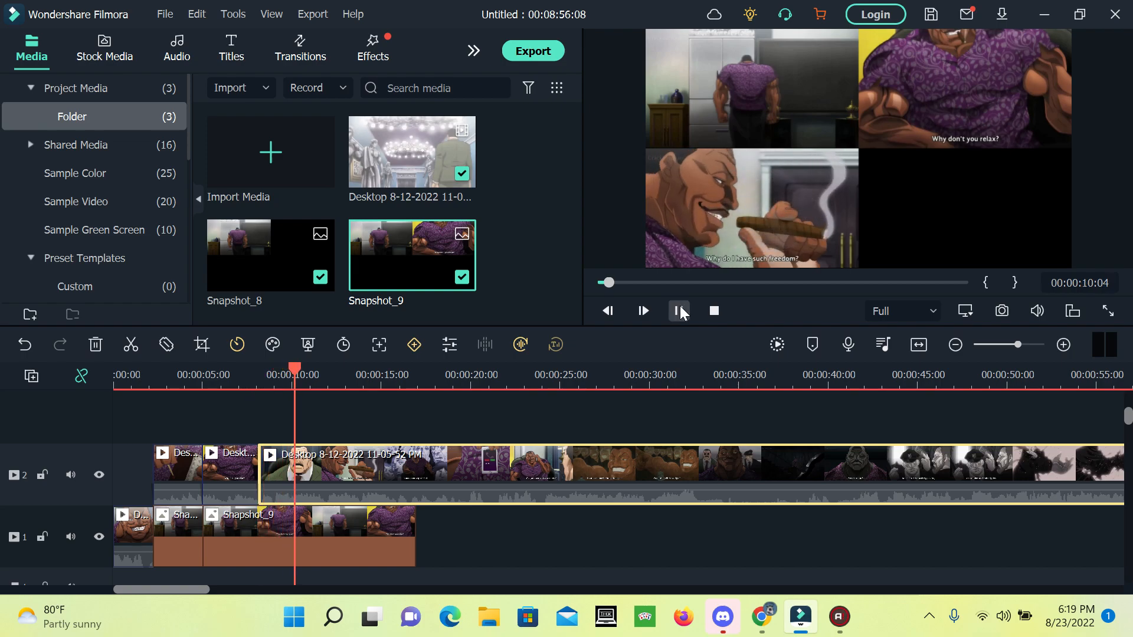
pyautogui.click(680, 310)
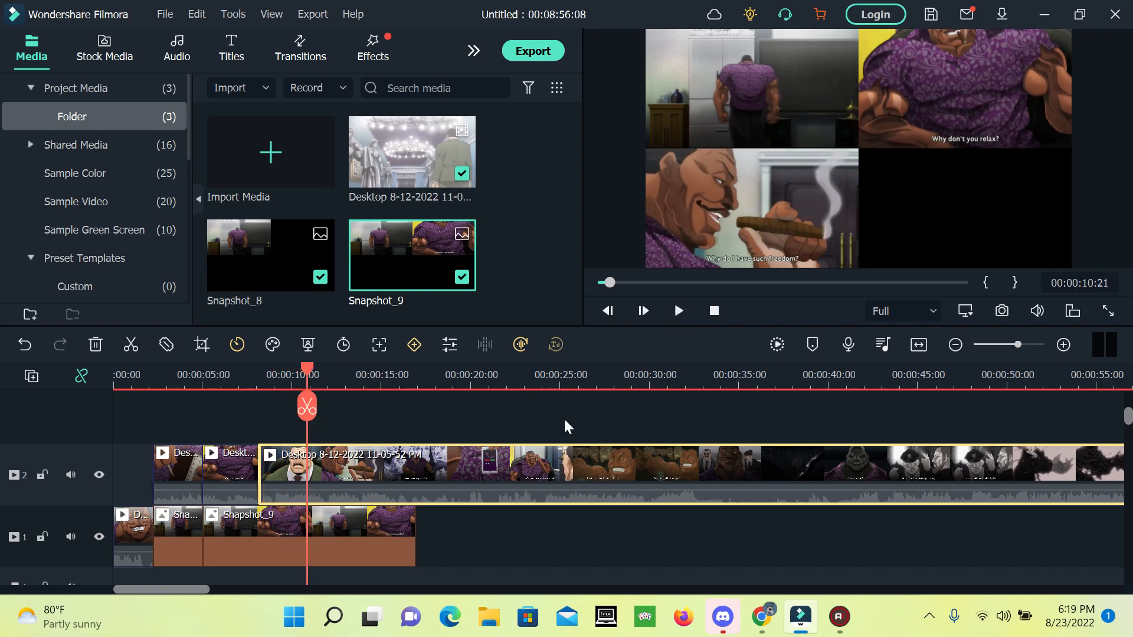
pyautogui.rightClick(498, 472)
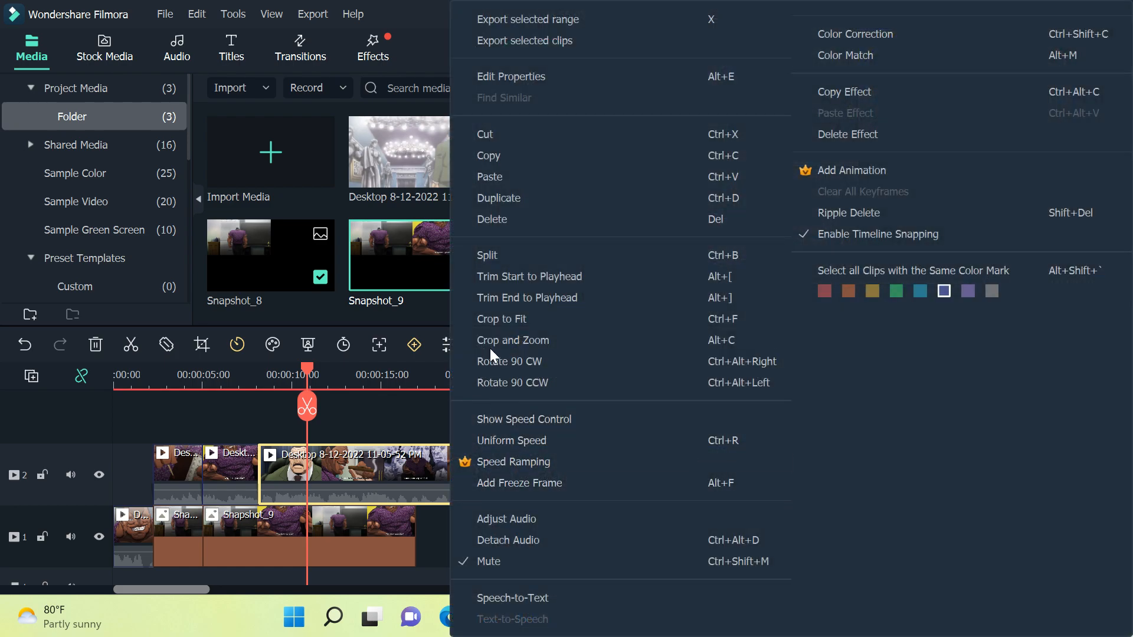
pyautogui.click(473, 255)
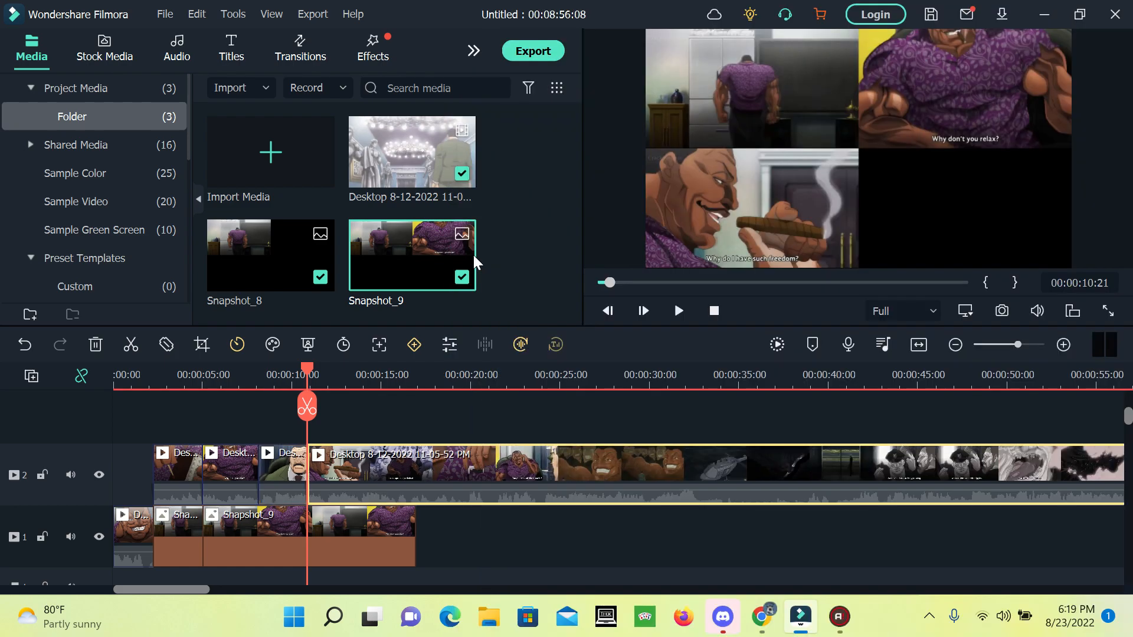
pyautogui.click(1004, 319)
pyautogui.click(601, 324)
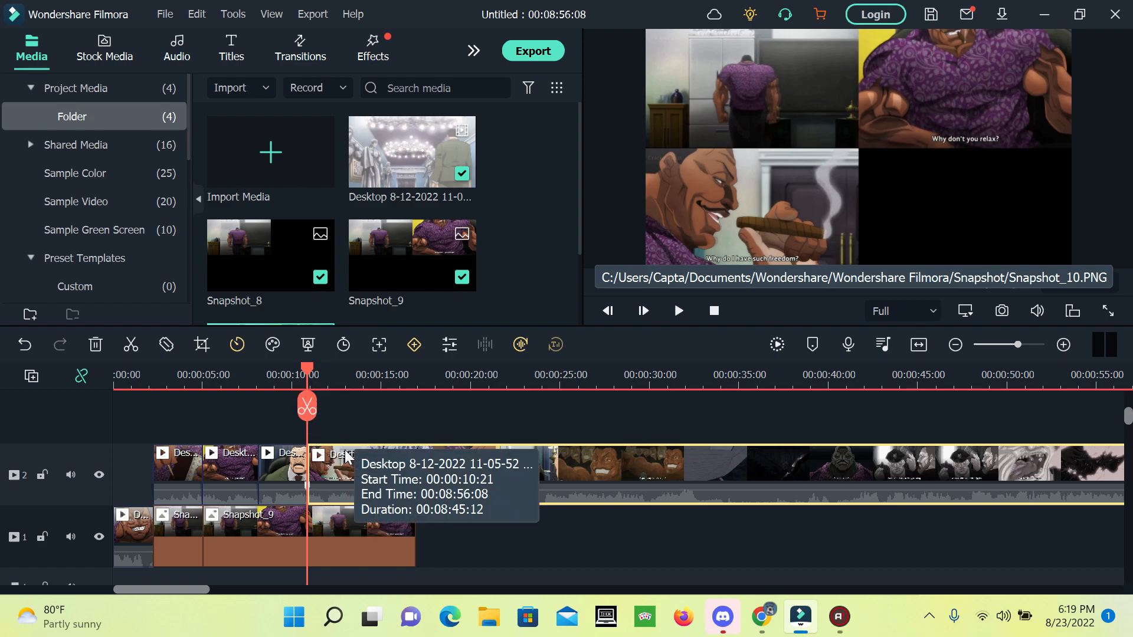
# Replace the part of Snapshot_9 after 00:00:10:21 on track 1 with Snapshot_10.
pyautogui.click(345, 529)
pyautogui.rightClick(344, 529)
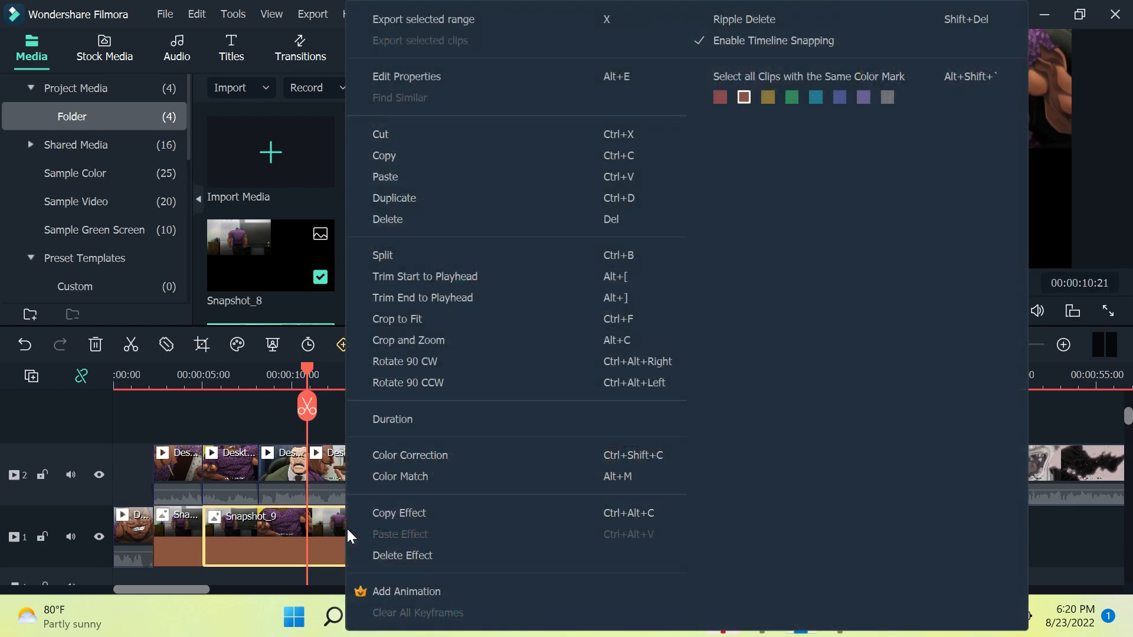
pyautogui.click(385, 253)
pyautogui.rightClick(346, 538)
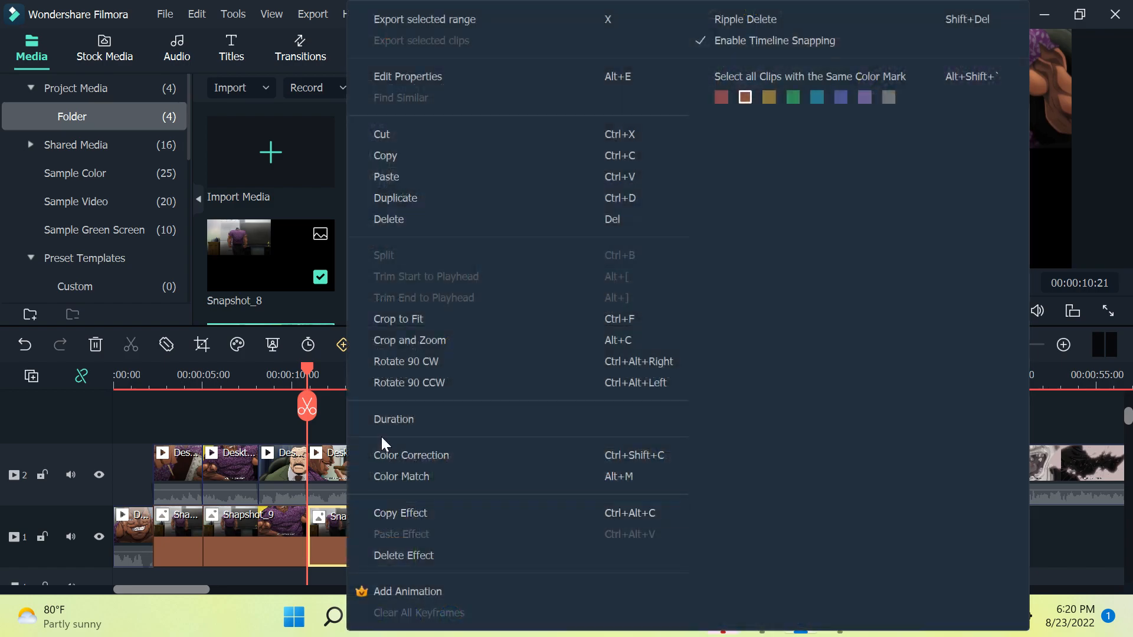
pyautogui.click(413, 219)
pyautogui.scroll(-2, 412, 239)
pyautogui.moveTo(256, 272); pyautogui.dragTo(322, 527)
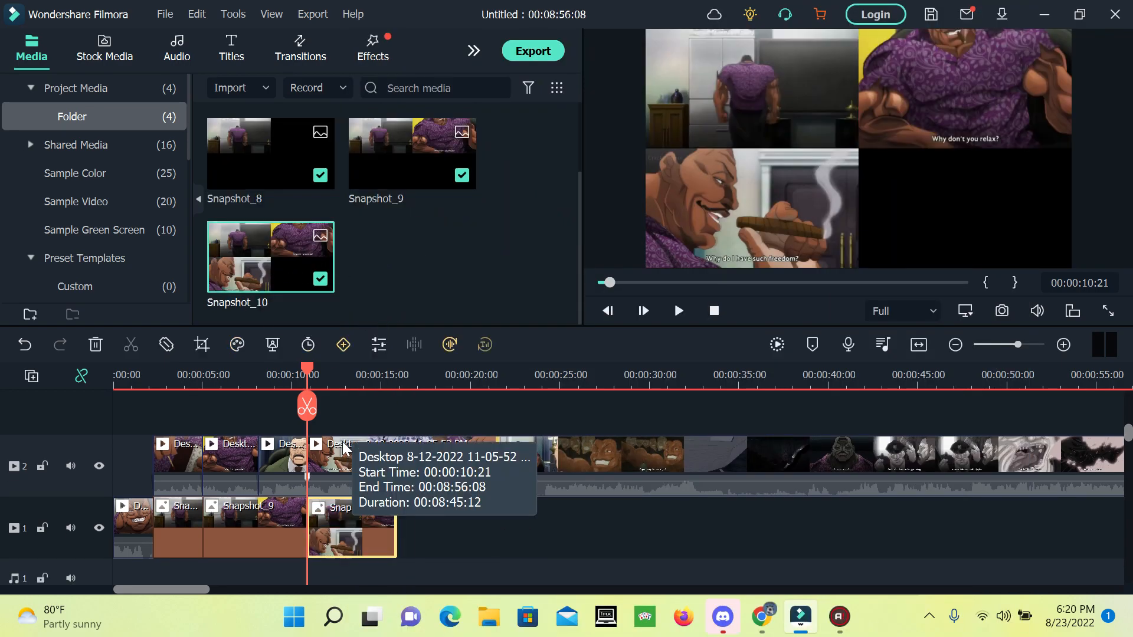
# Move the picture of the last track 2 clip into the empty lower-right quarter of the frame.
pyautogui.moveTo(304, 368); pyautogui.dragTo(352, 368)
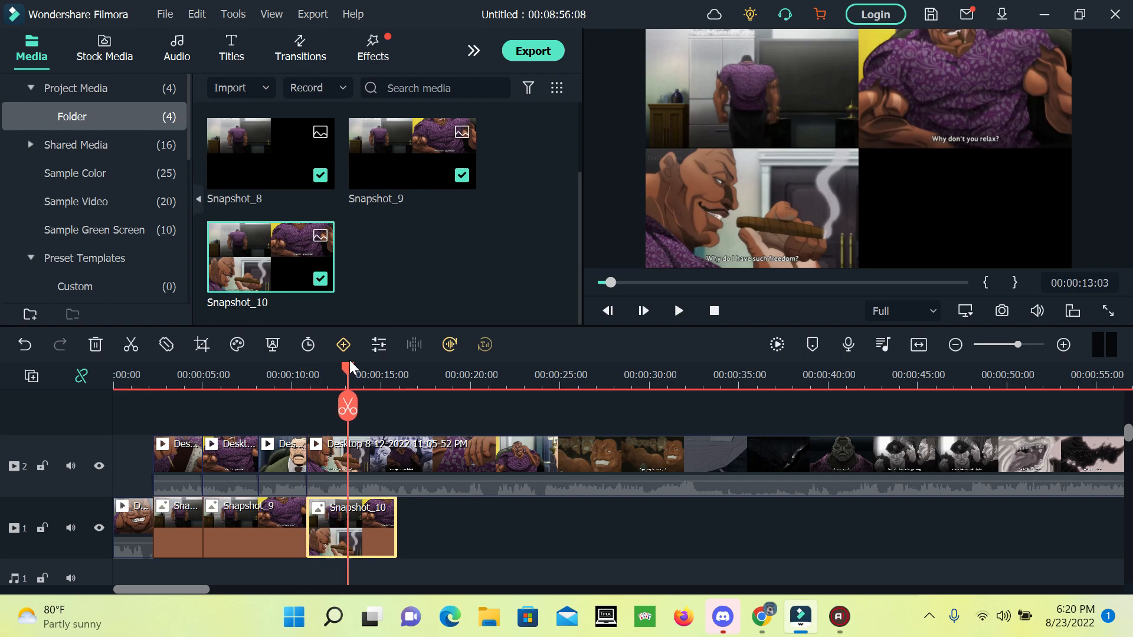
pyautogui.moveTo(714, 205); pyautogui.dragTo(911, 208)
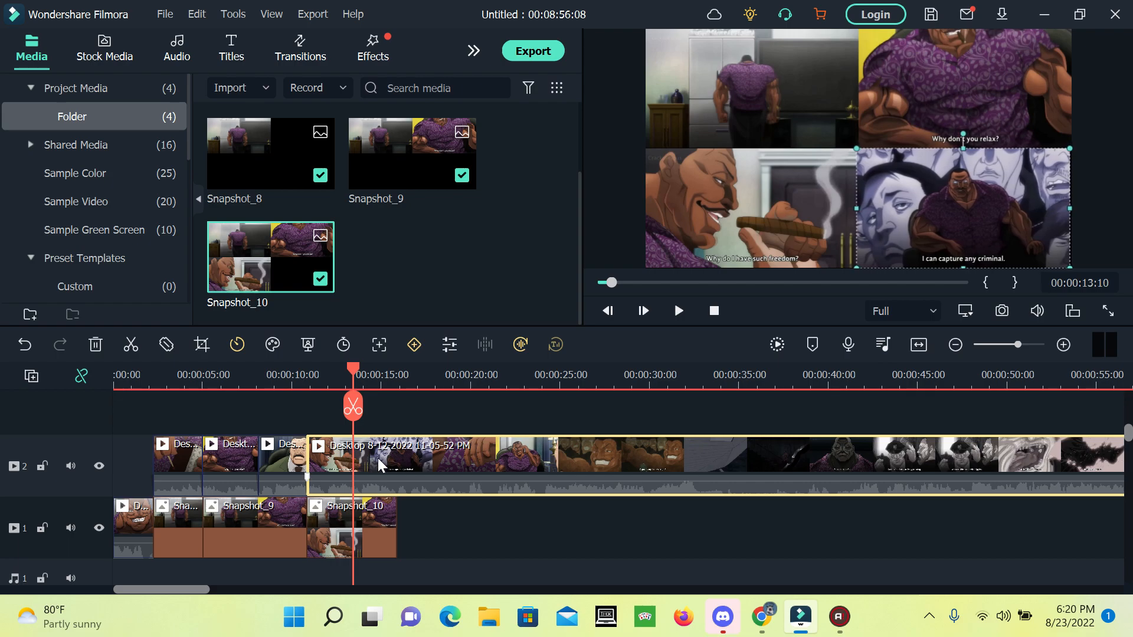
# Find the first frame of the shot after the cigar scene frame by frame and split the track 2 clip at 00:00:11:23.
pyautogui.click(428, 424)
pyautogui.click(373, 422)
pyautogui.press('Left')
pyautogui.press('Left')
pyautogui.press('Left')
pyautogui.press('Left')
pyautogui.press('Left')
pyautogui.press('Left')
pyautogui.press('Left')
pyautogui.press('Left')
pyautogui.press('Left')
pyautogui.press('Left')
pyautogui.press('Left')
pyautogui.press('Left')
pyautogui.press('Left')
pyautogui.press('Left')
pyautogui.press('Left')
pyautogui.press('Left')
pyautogui.press('Left')
pyautogui.press('Left')
pyautogui.press('Left')
pyautogui.press('Left')
pyautogui.press('Left')
pyautogui.press('Left')
pyautogui.press('Left')
pyautogui.press('Left')
pyautogui.press('Left')
pyautogui.press('Left')
pyautogui.press('Left')
pyautogui.press('Left')
pyautogui.press('Left')
pyautogui.press('Left')
pyautogui.press('Left')
pyautogui.press('Left')
pyautogui.press('Left')
pyautogui.press('Left')
pyautogui.press('Left')
pyautogui.press('Left')
pyautogui.press('Left')
pyautogui.press('Left')
pyautogui.press('Left')
pyautogui.press('Left')
pyautogui.press('Left')
pyautogui.press('Left')
pyautogui.press('Left')
pyautogui.press('Left')
pyautogui.press('Left')
pyautogui.press('Left')
pyautogui.press('Left')
pyautogui.press('Left')
pyautogui.press('Left')
pyautogui.press('Left')
pyautogui.press('Left')
pyautogui.press('Left')
pyautogui.press('Left')
pyautogui.press('Left')
pyautogui.press('Left')
pyautogui.press('Left')
pyautogui.press('Left')
pyautogui.press('Left')
pyautogui.press('Left')
pyautogui.press('Left')
pyautogui.press('Right')
pyautogui.press('Right')
pyautogui.press('Right')
pyautogui.press('Right')
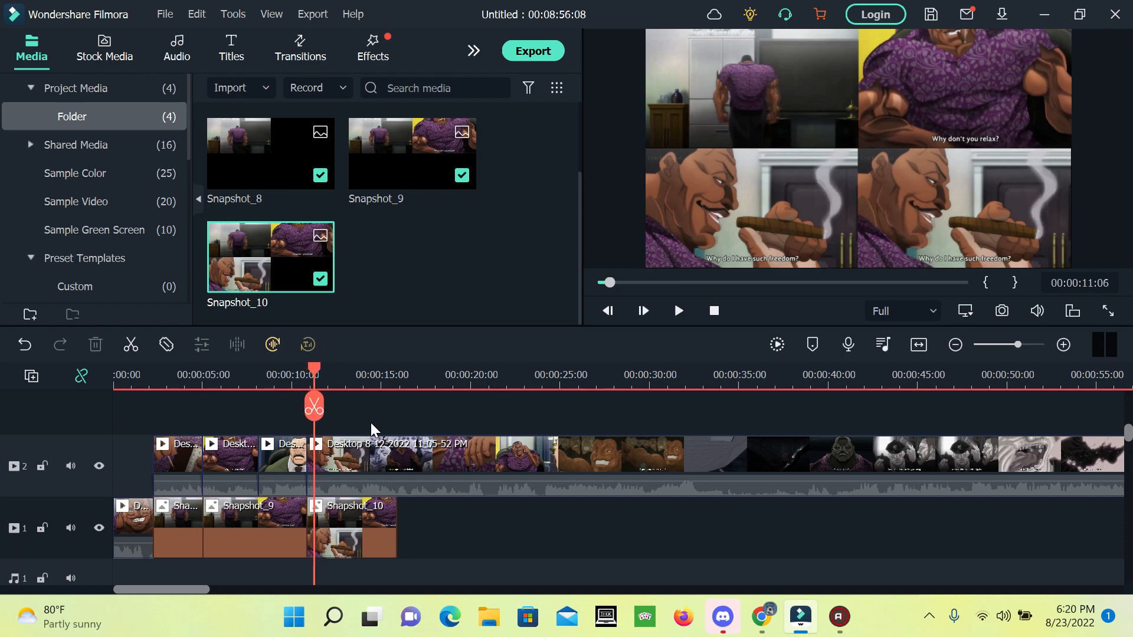
pyautogui.press('Right')
pyautogui.press('Right')
pyautogui.press('Right')
pyautogui.press('Right')
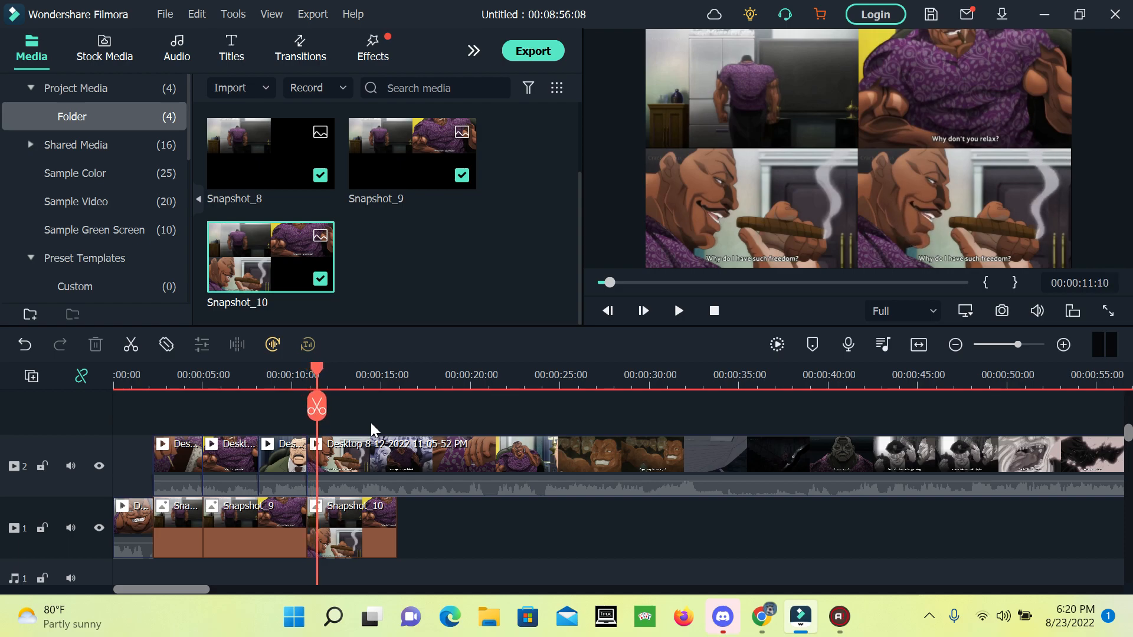
pyautogui.press('Right')
pyautogui.press('Right')
pyautogui.press('Right')
pyautogui.press('Right')
pyautogui.press('Right')
pyautogui.press('Right')
pyautogui.press('Right')
pyautogui.press('Right')
pyautogui.press('Right')
pyautogui.press('Right')
pyautogui.press('Right')
pyautogui.press('Right')
pyautogui.press('Right')
pyautogui.press('Right')
pyautogui.press('Left')
pyautogui.press('Left')
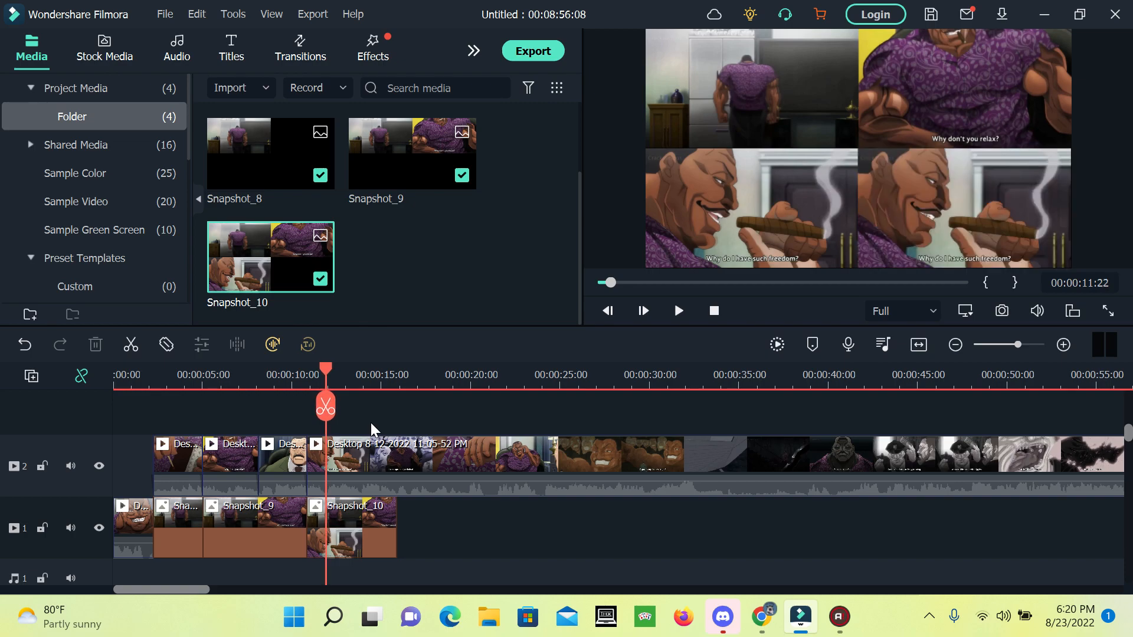
pyautogui.press('Right')
pyautogui.press('Left')
pyautogui.press('Right')
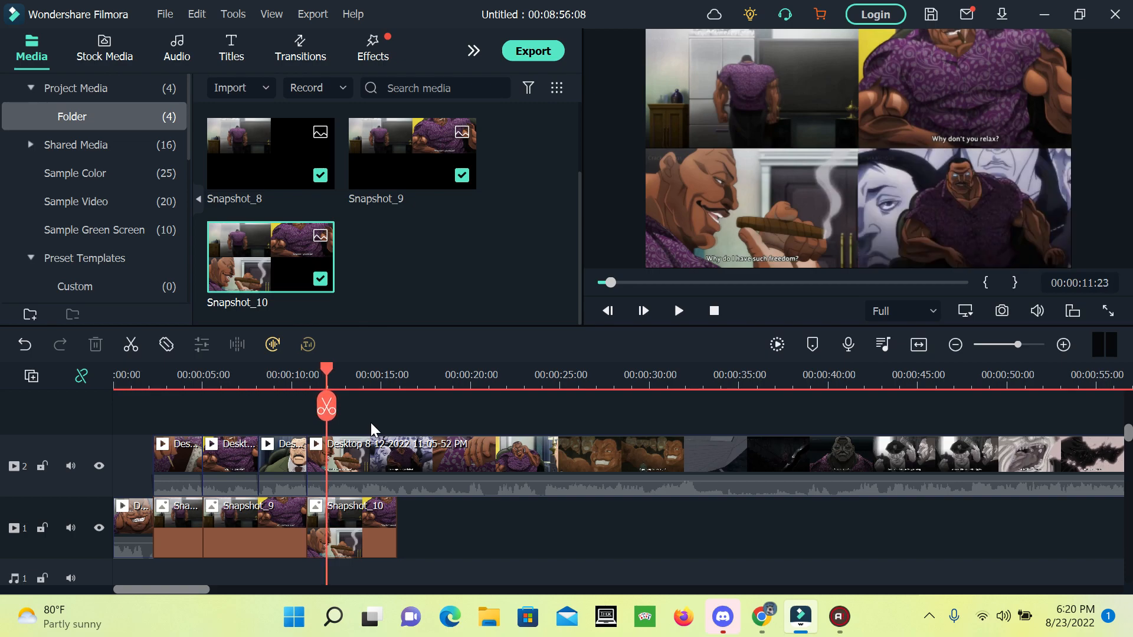
pyautogui.press('Left')
pyautogui.press('Right')
pyautogui.rightClick(543, 454)
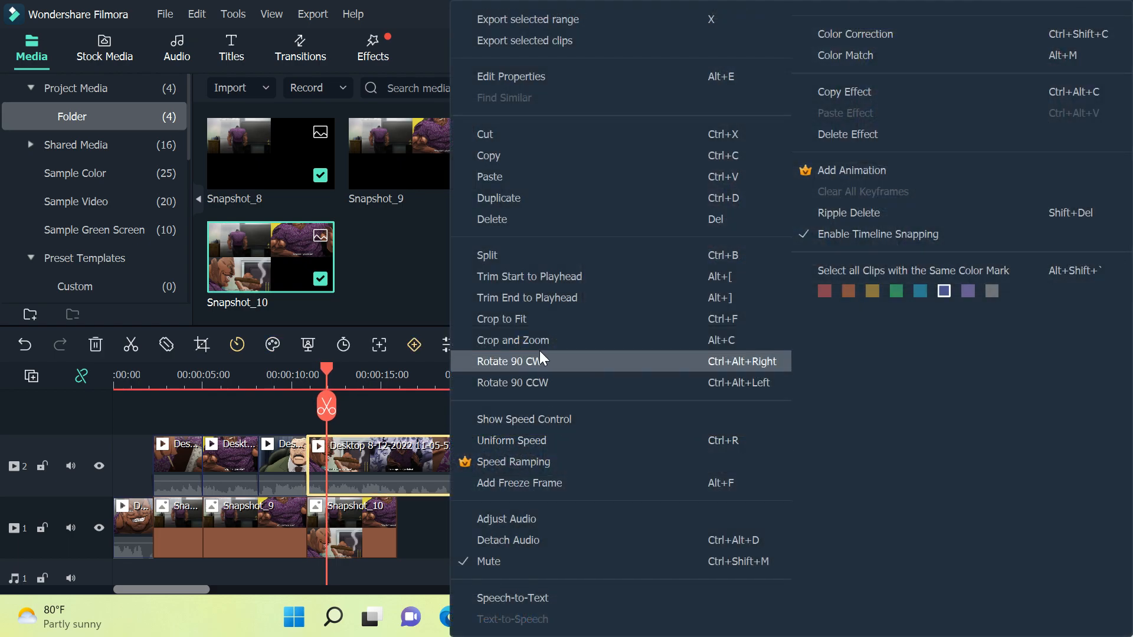
pyautogui.click(509, 255)
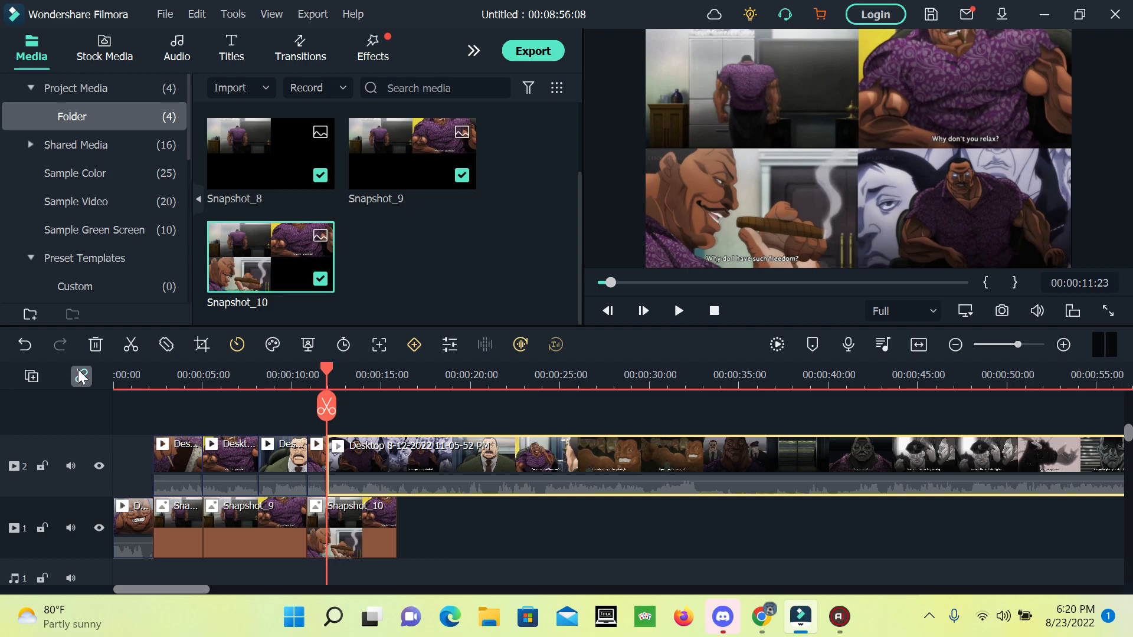
# Cut out the short track 2 piece between 00:00:10:21 and 00:00:11:23 with the gap closed, and switch automatic rippling back off.
pyautogui.rightClick(317, 464)
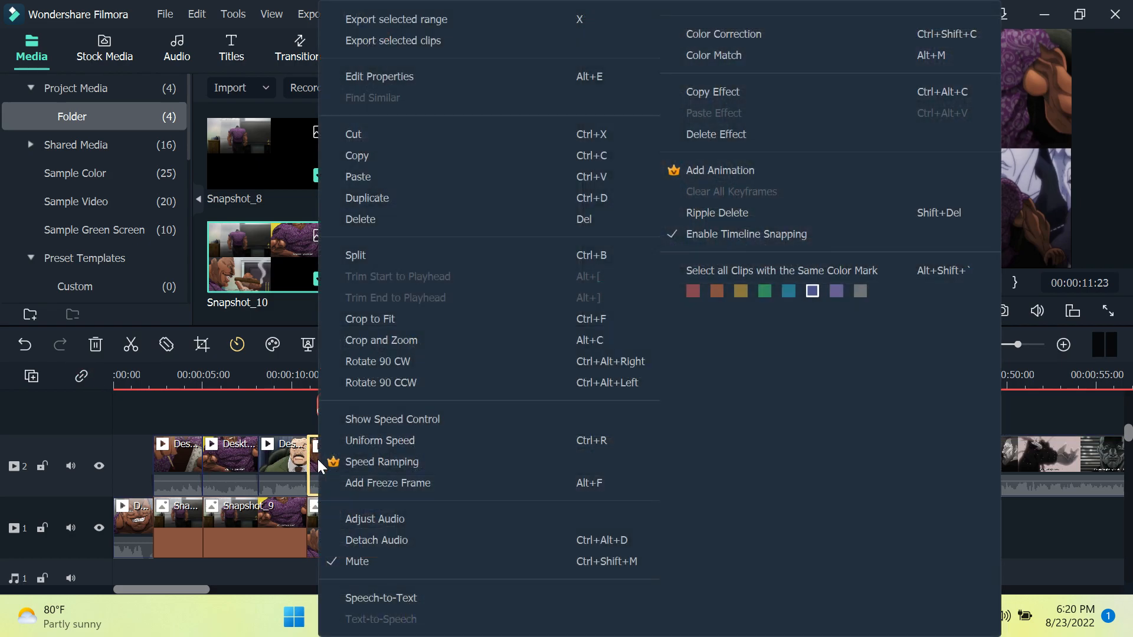
pyautogui.click(362, 134)
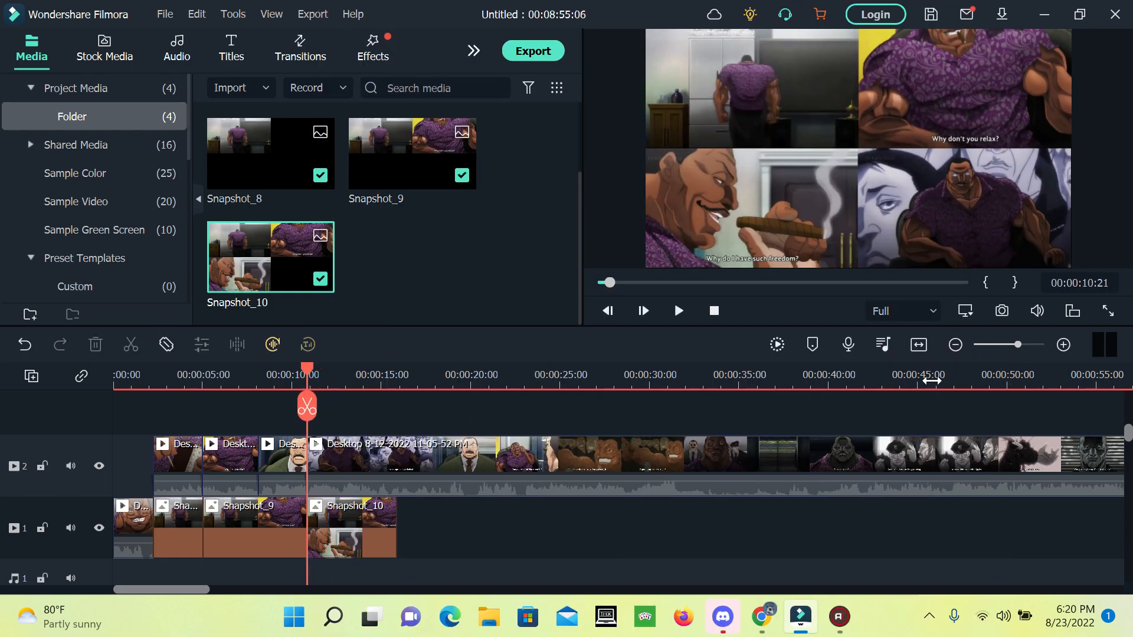
pyautogui.click(1063, 345)
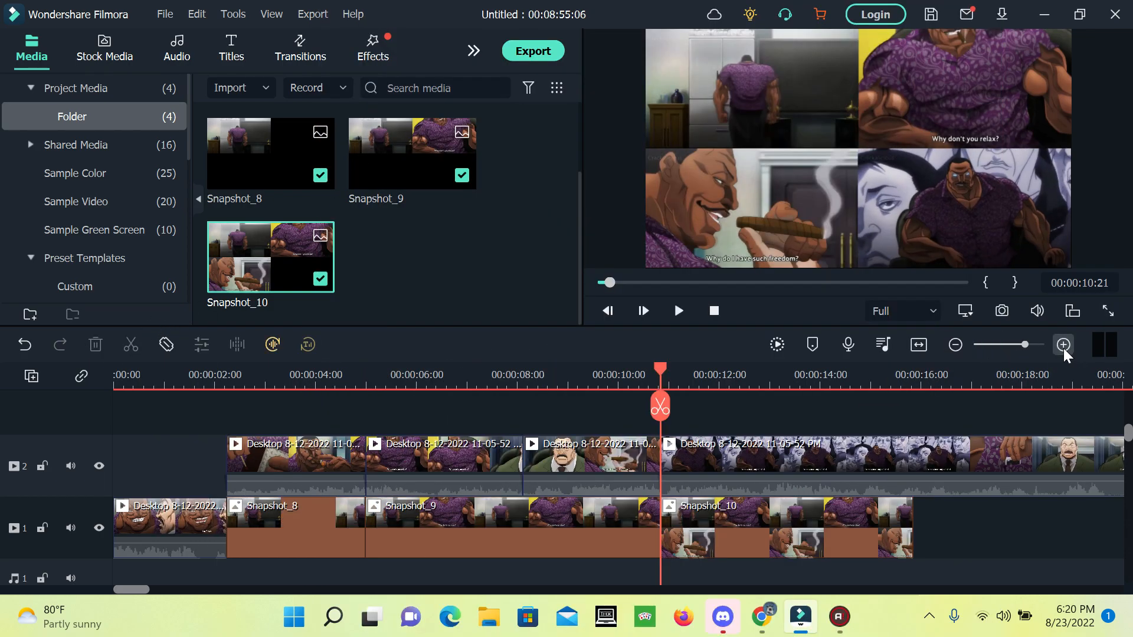
pyautogui.click(955, 344)
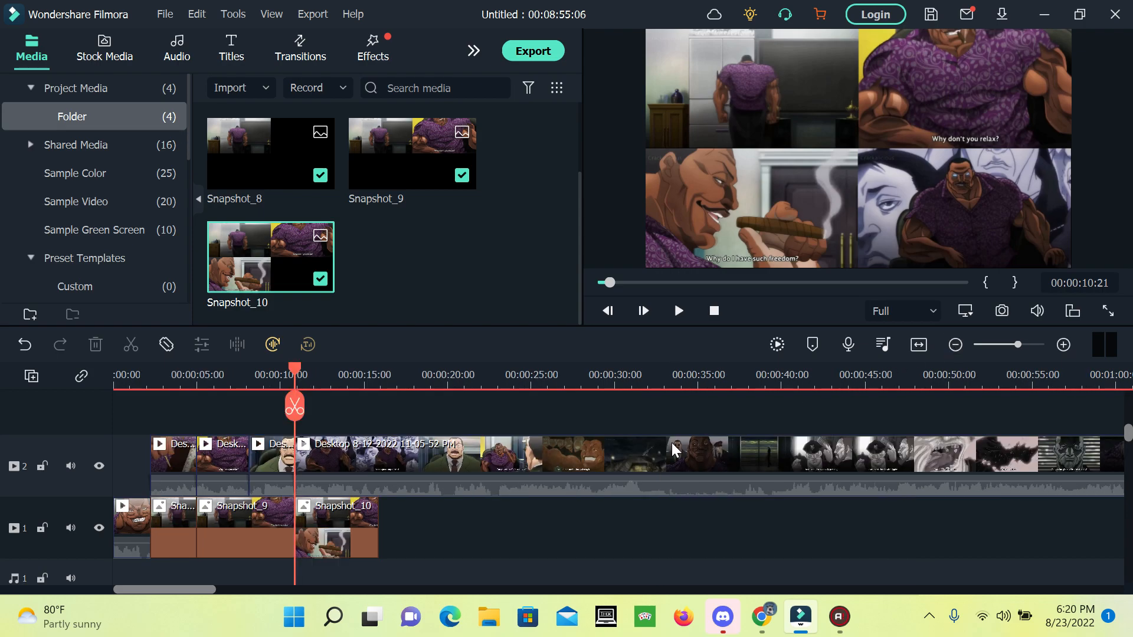
pyautogui.click(92, 381)
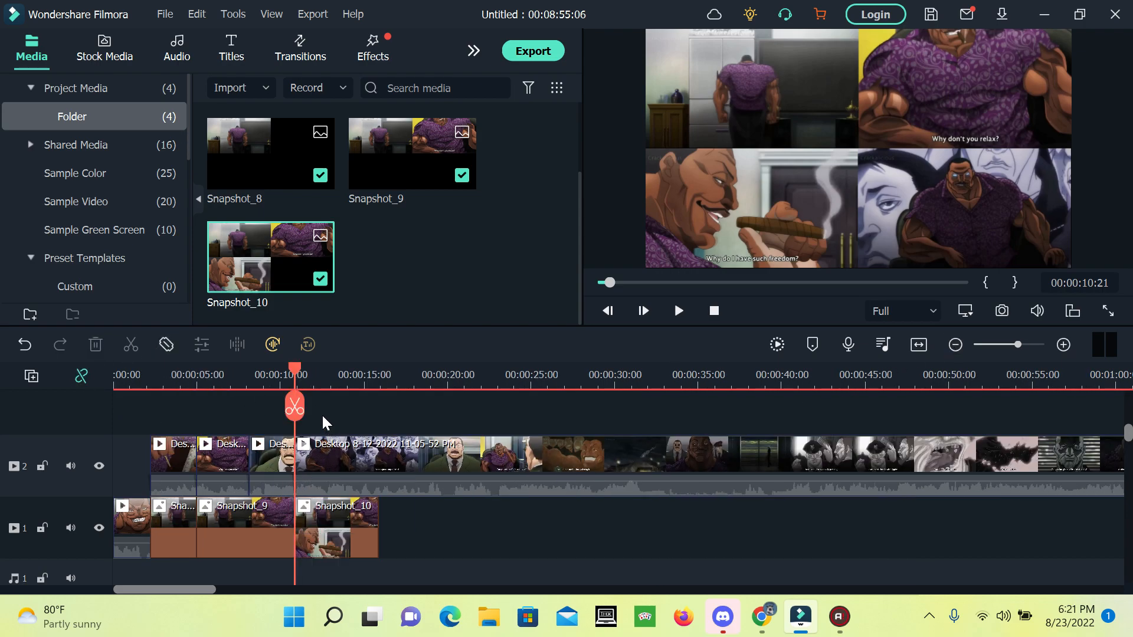
# Play the lower-right clip through to 00:00:15:23 and extend Snapshot_10 on track 1 to about 00:00:22:00.
pyautogui.click(678, 311)
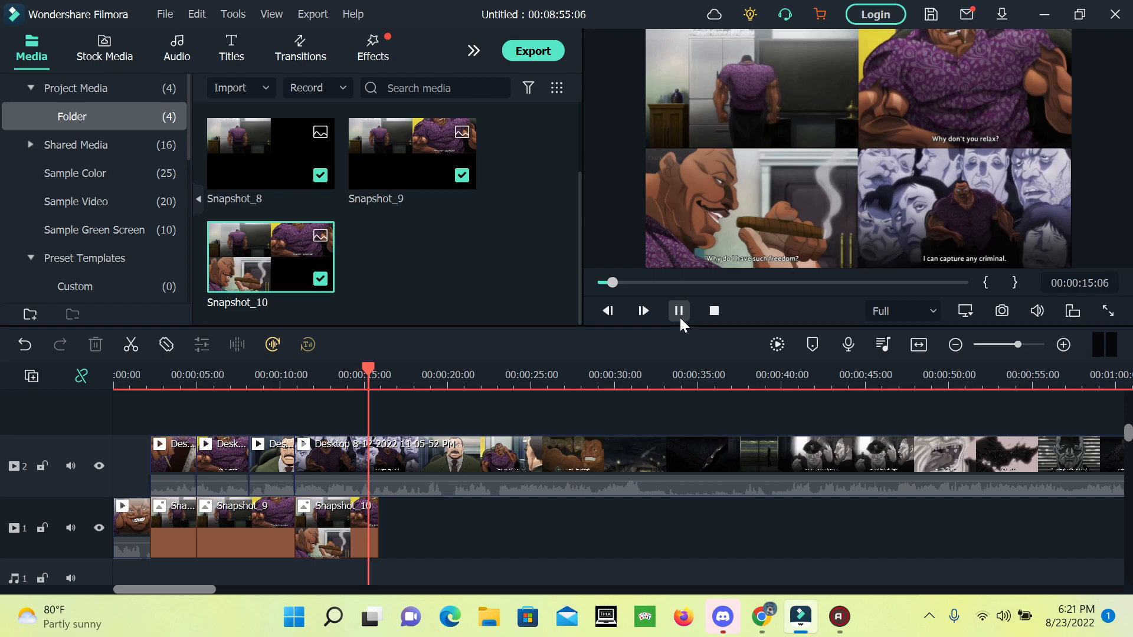
pyautogui.click(680, 318)
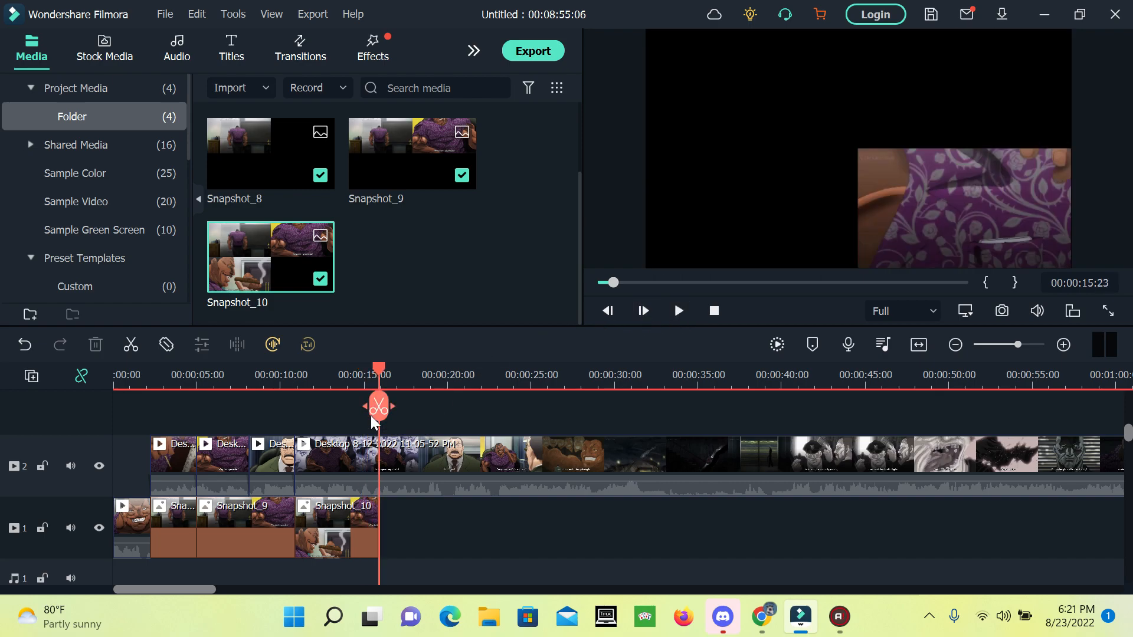
pyautogui.click(363, 522)
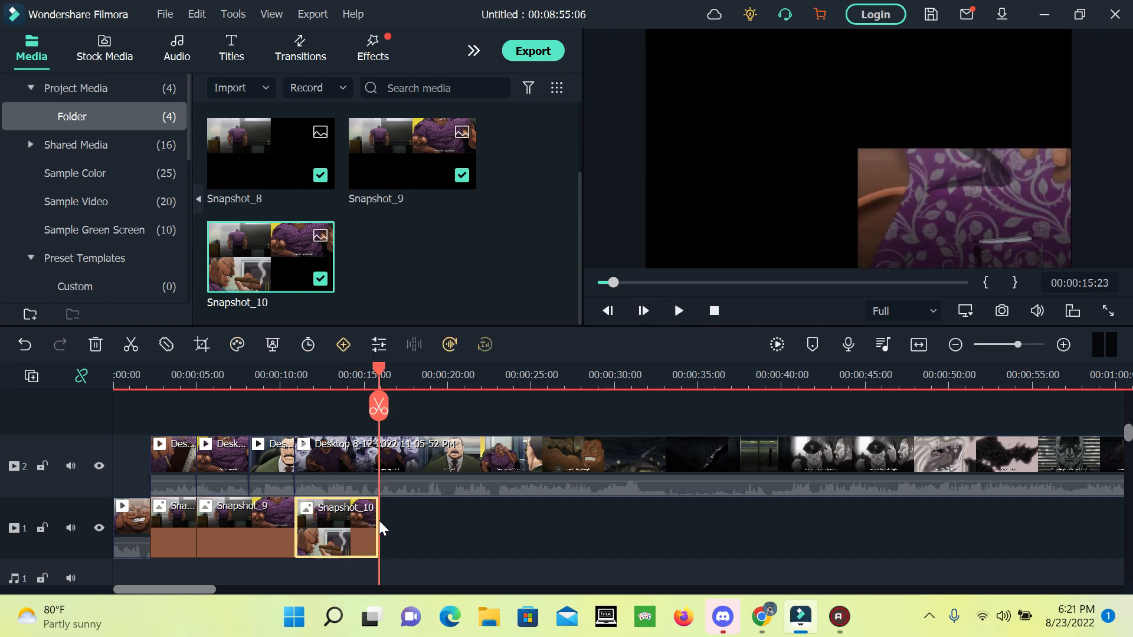
pyautogui.moveTo(378, 521); pyautogui.dragTo(472, 518)
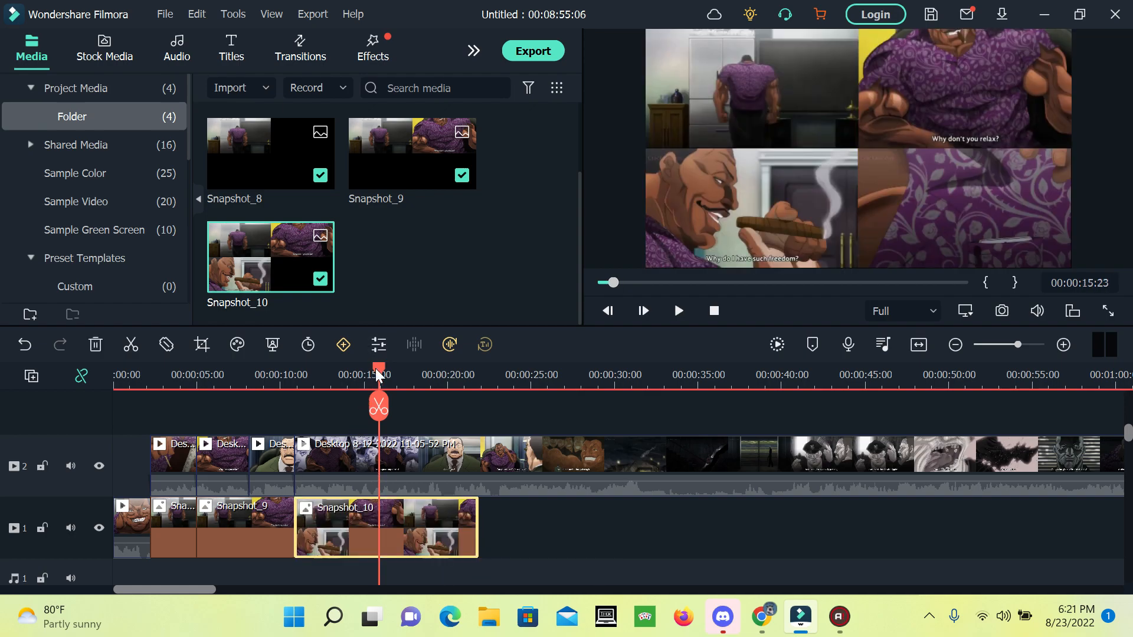
# Step through the crowd shot to 00:00:15:18, split the track 2 clip there, and save a PNG snapshot of that frame.
pyautogui.click(348, 409)
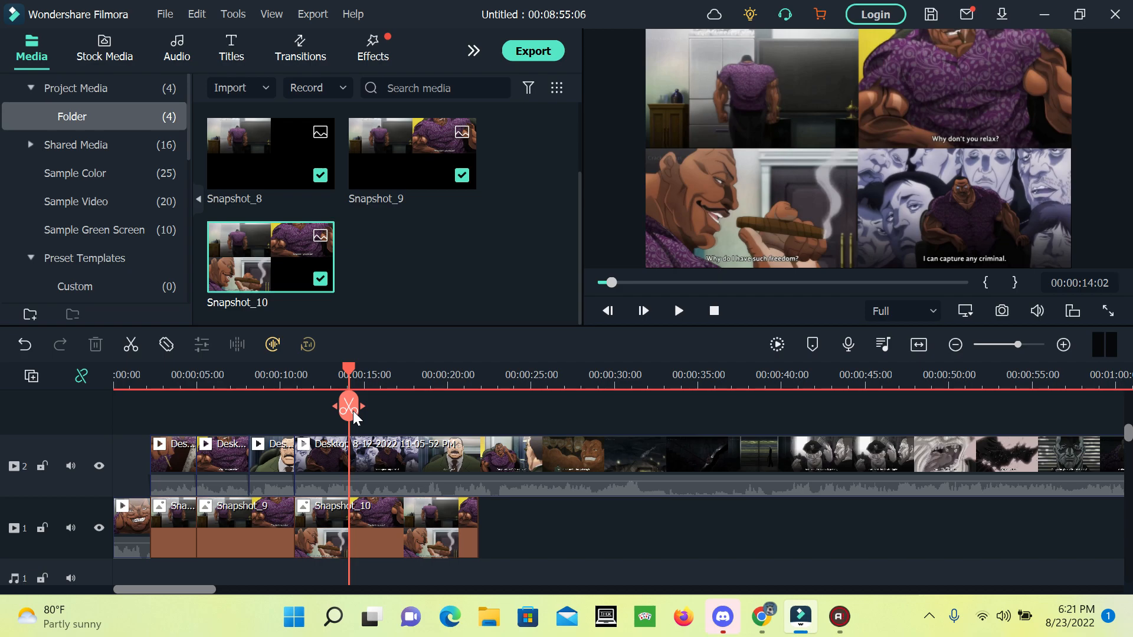
pyautogui.press('Right')
pyautogui.press('Right')
pyautogui.press('Right')
pyautogui.press('Right')
pyautogui.press('Right')
pyautogui.press('Right')
pyautogui.press('Right')
pyautogui.press('Right')
pyautogui.press('Right')
pyautogui.press('Right')
pyautogui.press('Right')
pyautogui.press('Right')
pyautogui.press('Right')
pyautogui.press('Right')
pyautogui.press('Right')
pyautogui.press('Right')
pyautogui.press('Right')
pyautogui.press('Right')
pyautogui.press('Right')
pyautogui.press('Right')
pyautogui.press('Right')
pyautogui.press('Right')
pyautogui.press('Right')
pyautogui.press('Right')
pyautogui.press('Right')
pyautogui.press('Right')
pyautogui.press('Right')
pyautogui.press('Right')
pyautogui.press('Right')
pyautogui.press('Right')
pyautogui.press('Right')
pyautogui.press('Right')
pyautogui.press('Right')
pyautogui.press('Right')
pyautogui.press('Right')
pyautogui.press('Right')
pyautogui.press('Right')
pyautogui.press('Right')
pyautogui.press('Right')
pyautogui.press('Right')
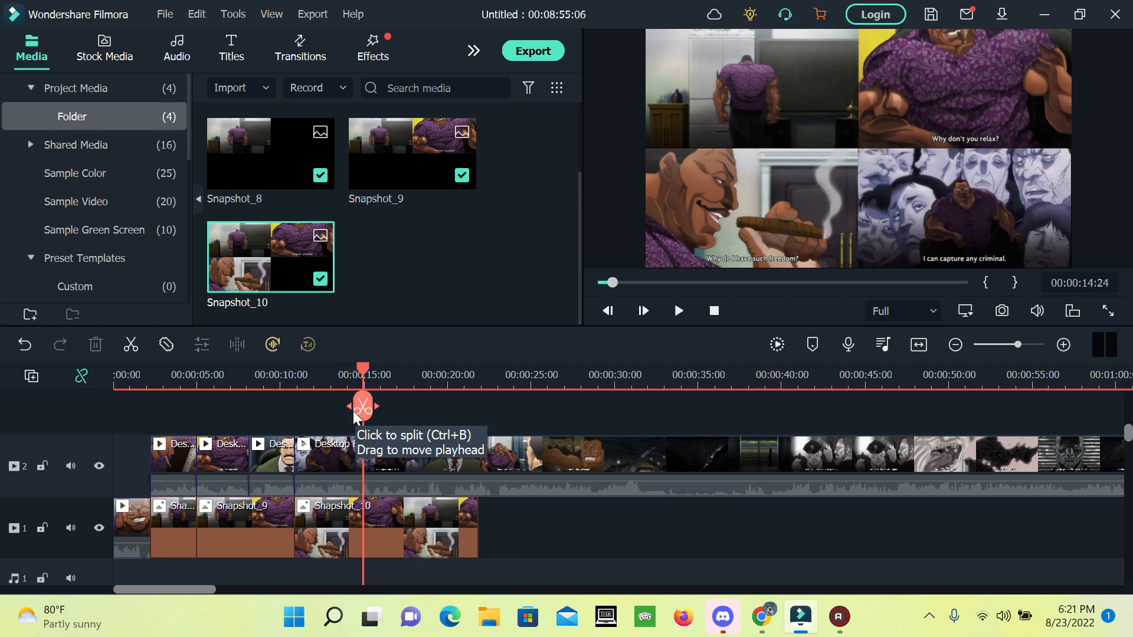
pyautogui.press('Left')
pyautogui.press('Left')
pyautogui.press('Left')
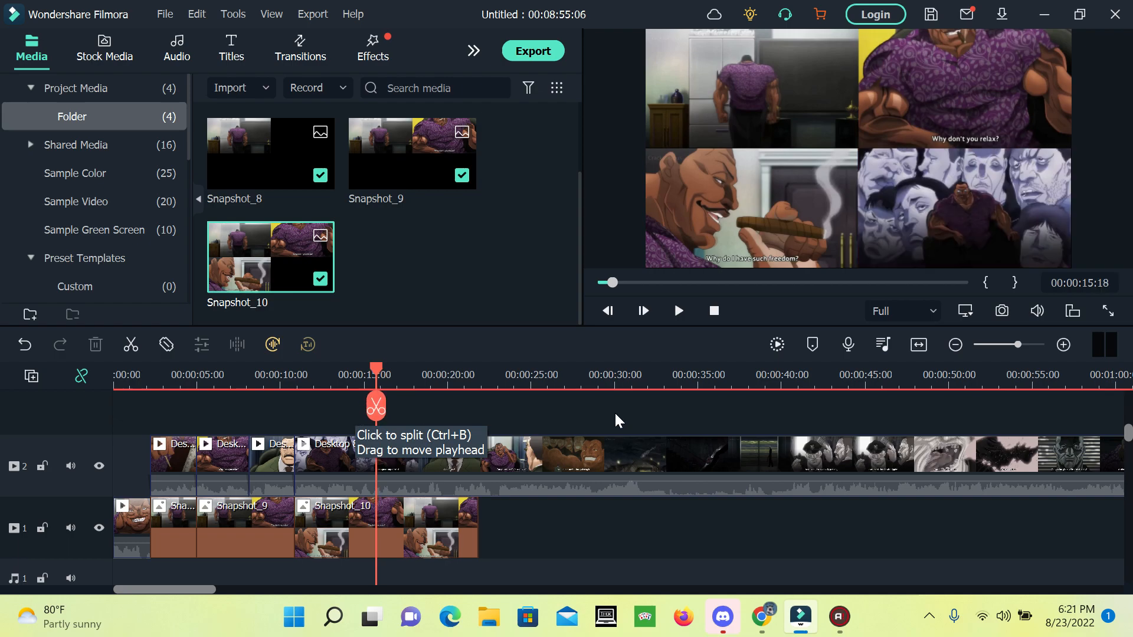
pyautogui.rightClick(552, 459)
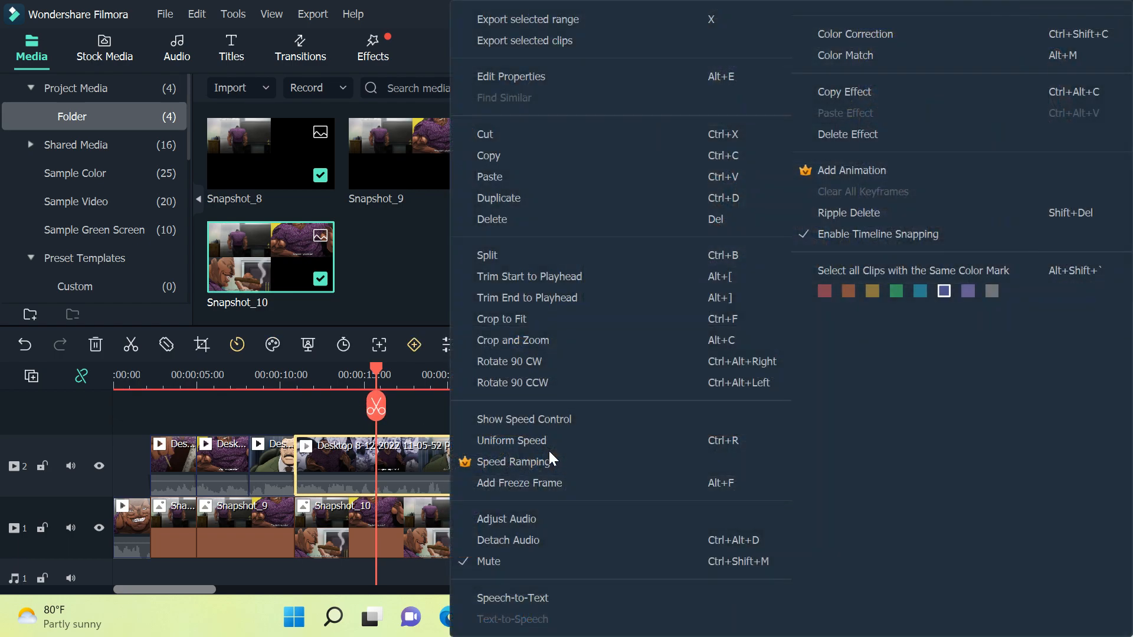
pyautogui.click(485, 257)
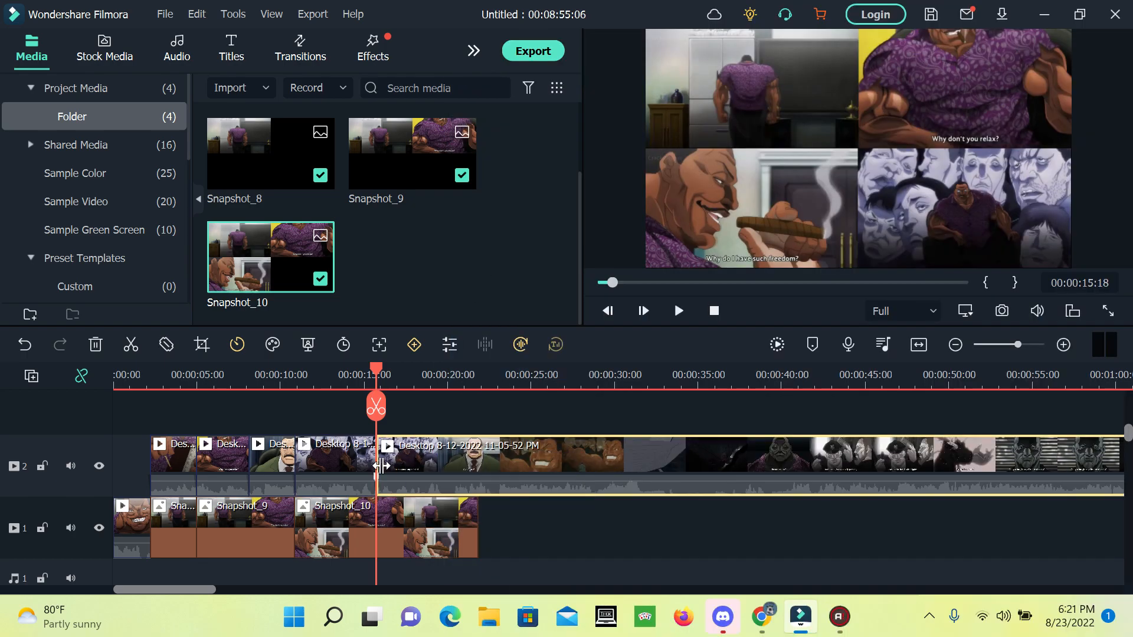
pyautogui.click(1002, 311)
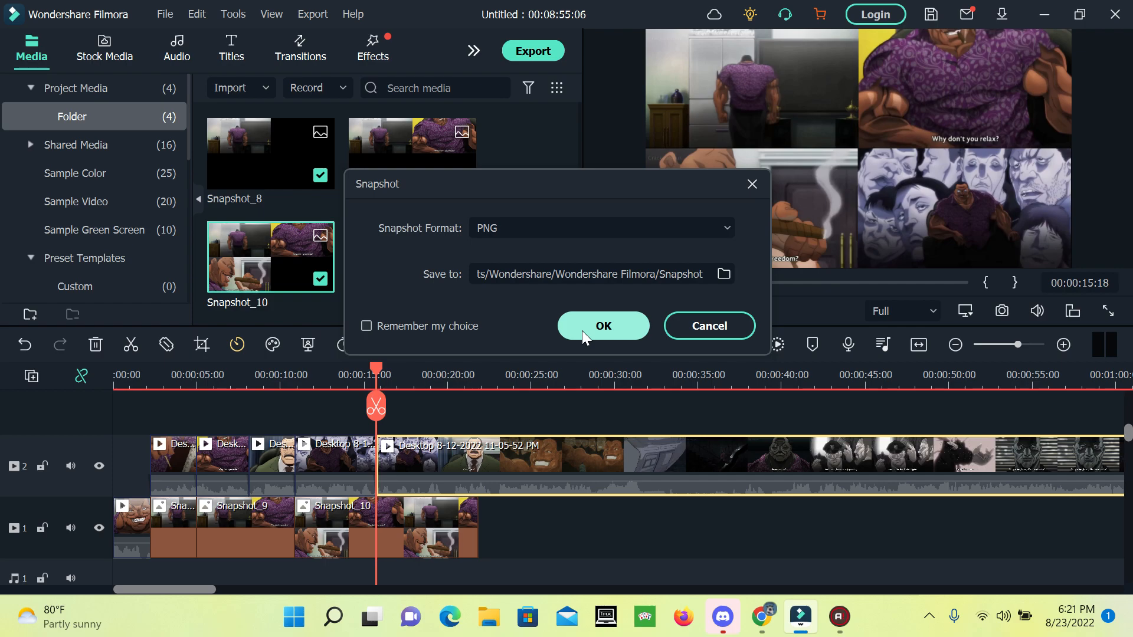
pyautogui.click(603, 325)
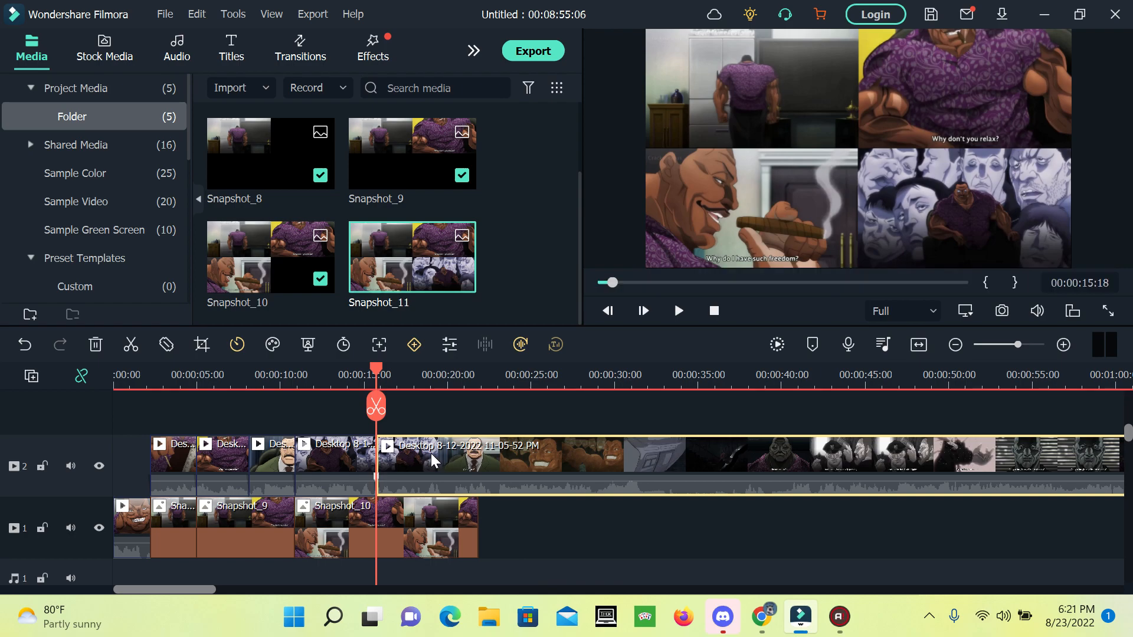
# Split Snapshot_10 on track 1 at 00:00:15:18 and move its remainder out to about 00:00:45:15.
pyautogui.click(406, 522)
pyautogui.rightClick(405, 519)
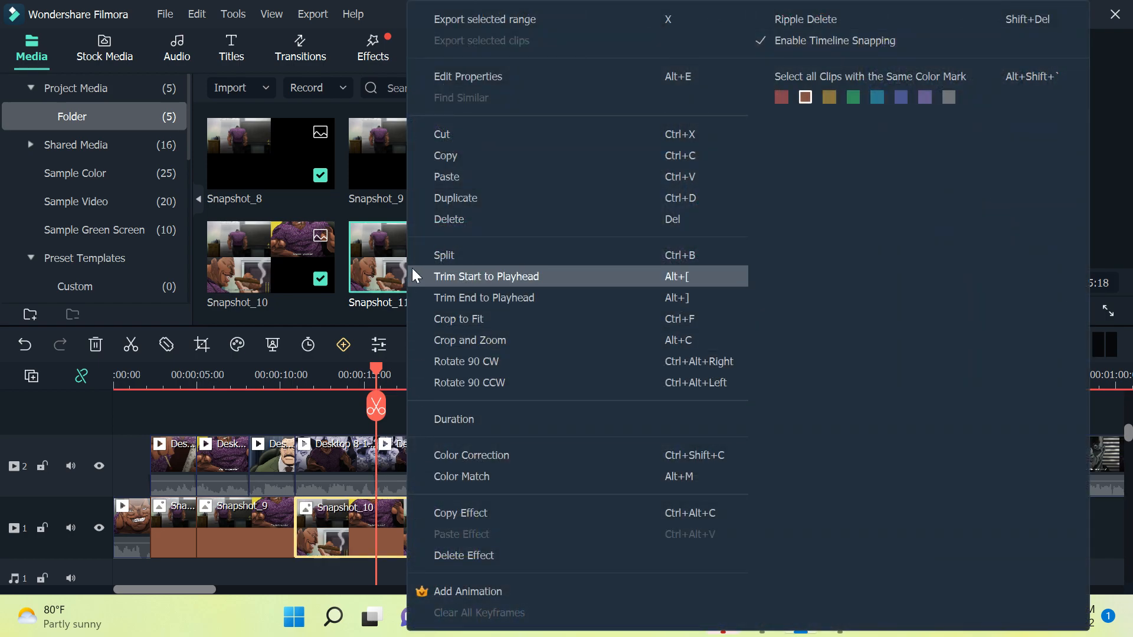
pyautogui.click(472, 277)
pyautogui.moveTo(448, 545); pyautogui.dragTo(886, 560)
# Place Snapshot_11 on track 1 directly after Snapshot_10, and move the remaining track 2 clip out to about 00:00:47.
pyautogui.moveTo(466, 408); pyautogui.dragTo(383, 561)
pyautogui.click(413, 453)
pyautogui.moveTo(413, 453); pyautogui.dragTo(568, 460)
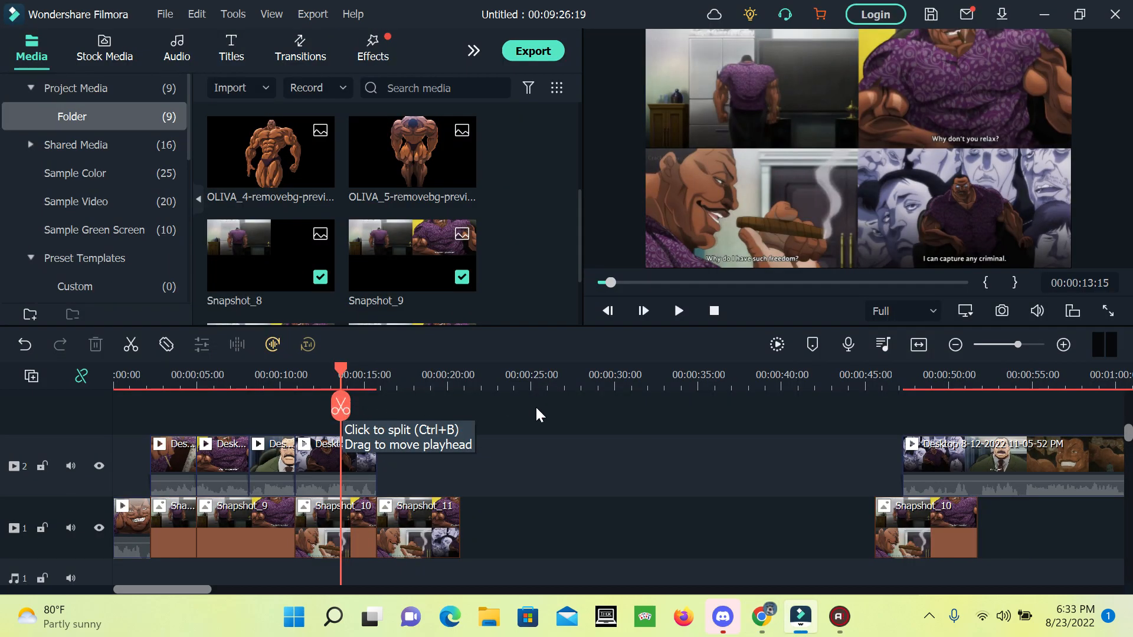
# Preview the imported OLIVA_2, OLIVA_3, OLIVA_4 and OLIVA_5 cut-out images in the project media.
pyautogui.scroll(3, 409, 199)
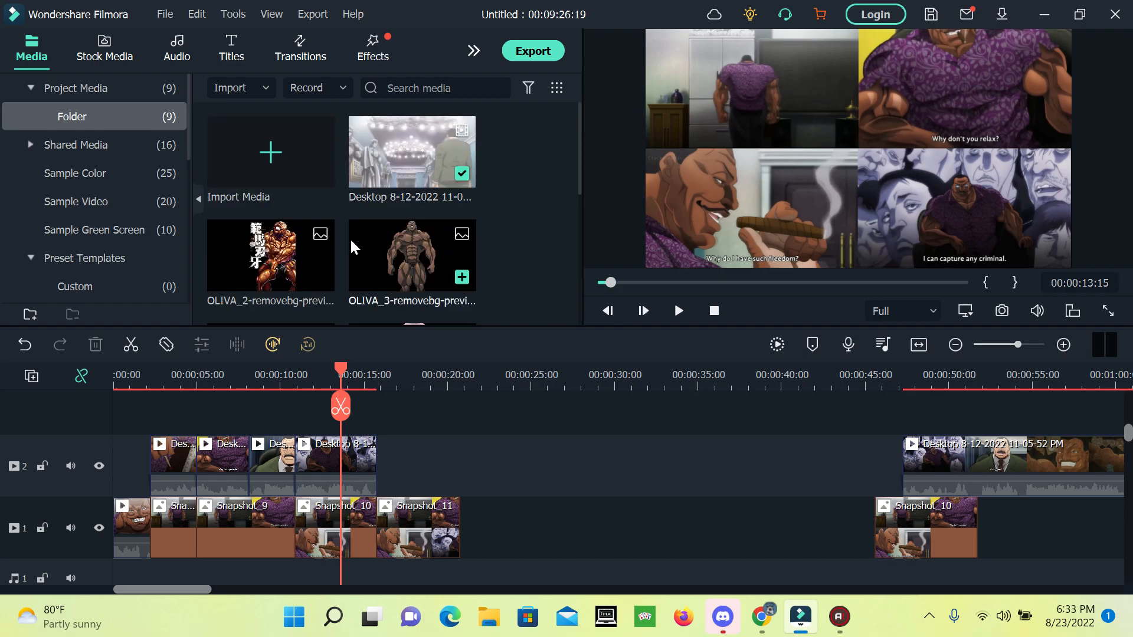
pyautogui.doubleClick(405, 264)
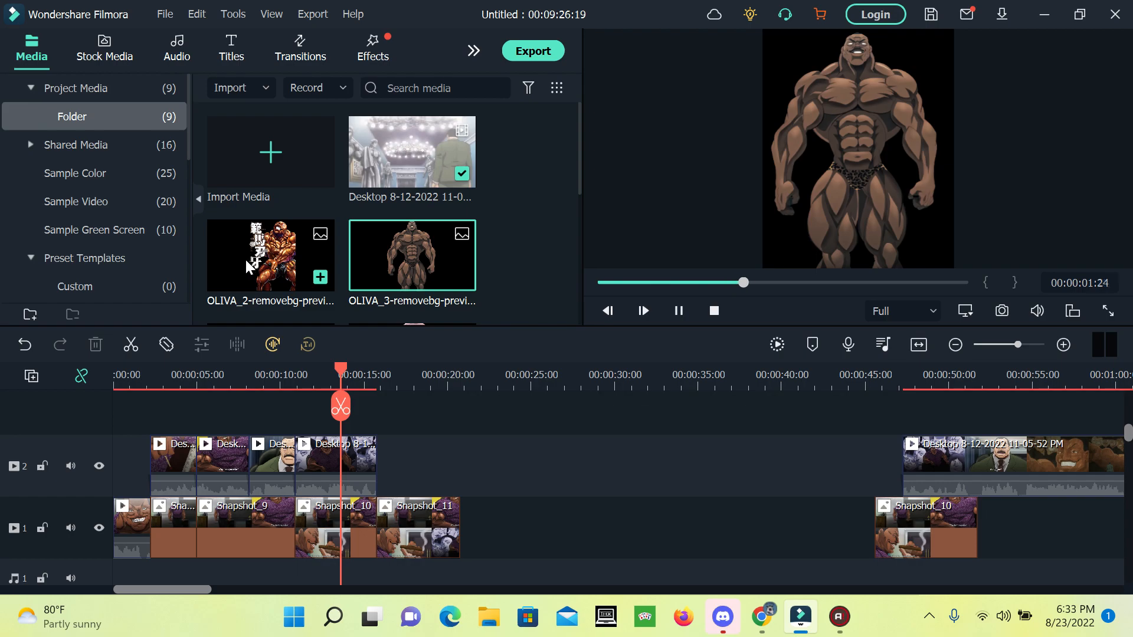
pyautogui.click(262, 256)
pyautogui.scroll(-4, 261, 253)
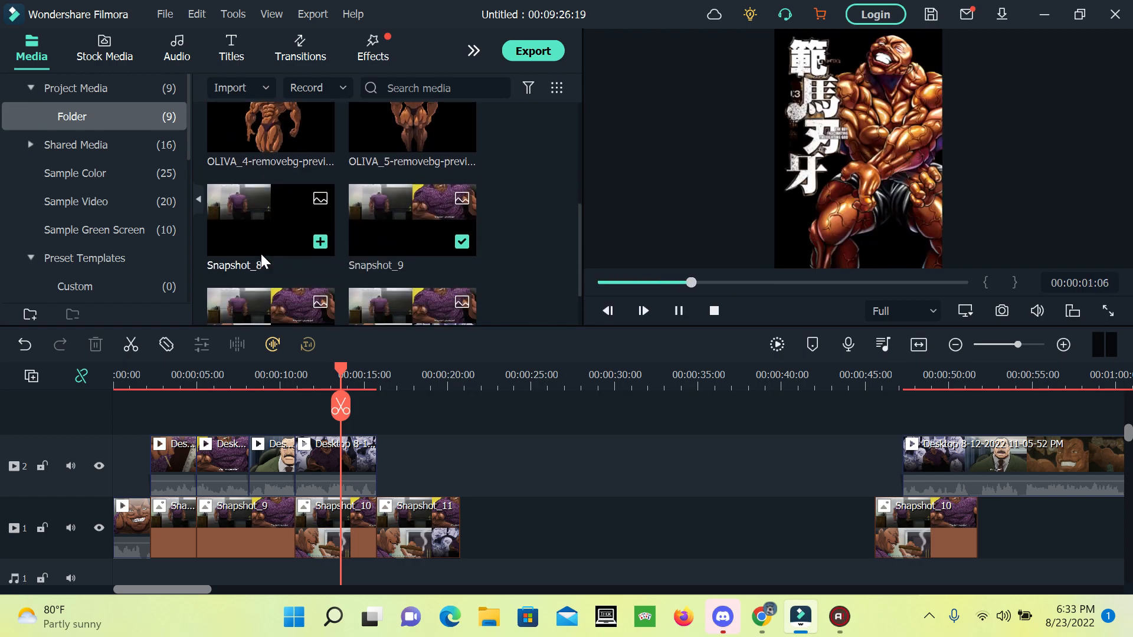
pyautogui.scroll(1, 260, 252)
pyautogui.click(246, 151)
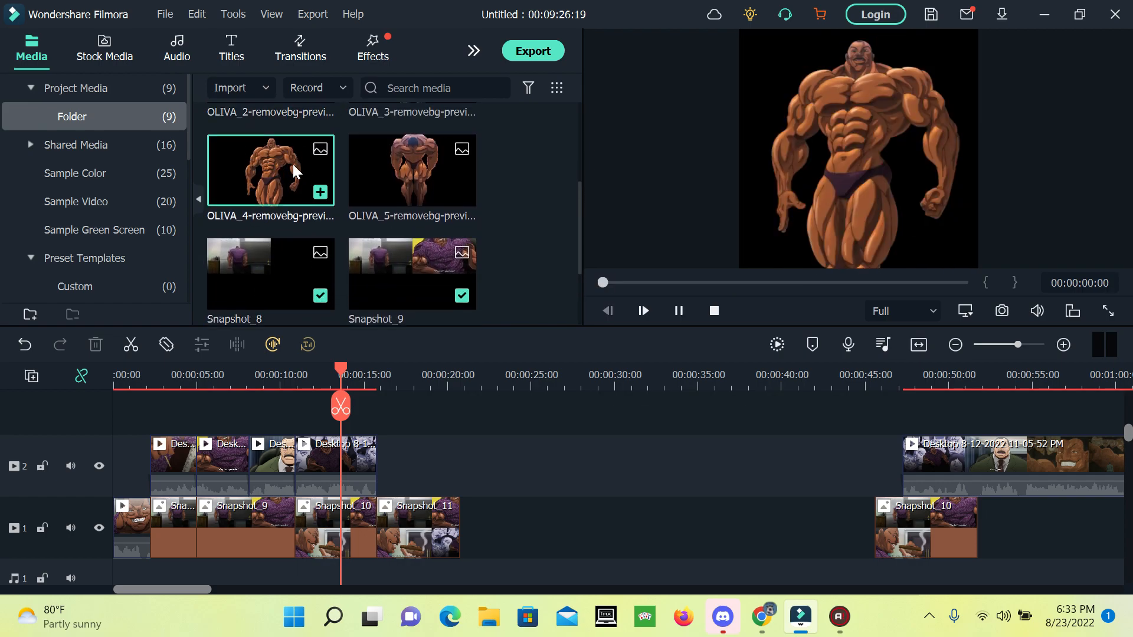
pyautogui.click(398, 157)
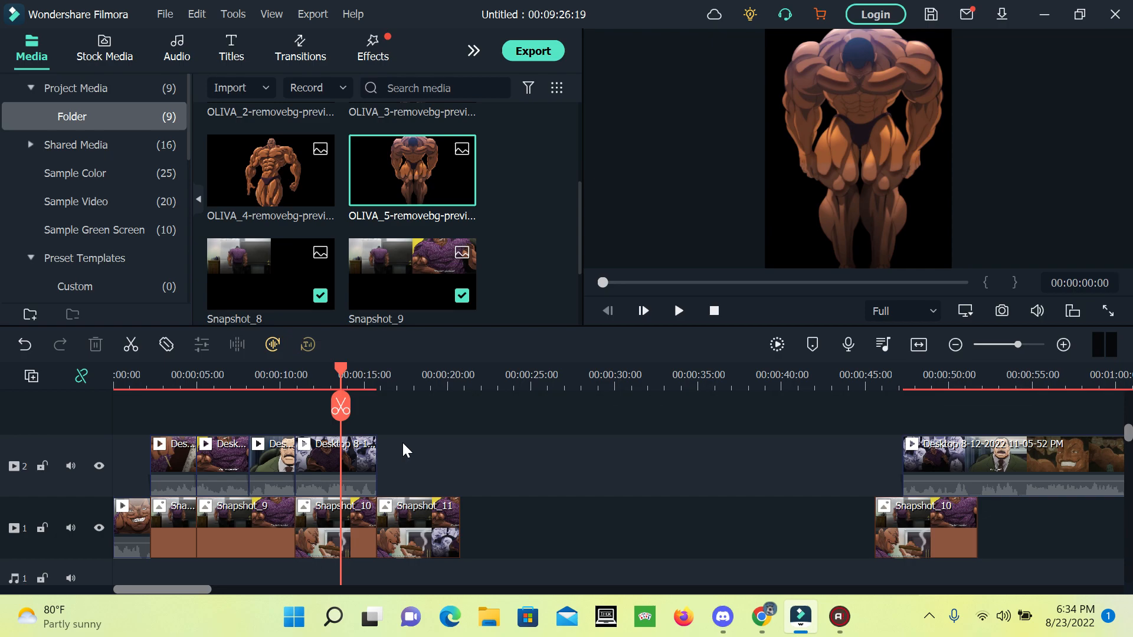
# Play and step frame by frame around the start of Snapshot_11, and add a timeline marker at 00:00:15:22.
pyautogui.press('space')
pyautogui.click(384, 420)
pyautogui.press('Left')
pyautogui.press('Left')
pyautogui.press('Left')
pyautogui.press('Left')
pyautogui.press('Left')
pyautogui.press('Left')
pyautogui.press('Left')
pyautogui.press('Left')
pyautogui.press('Left')
pyautogui.press('Left')
pyautogui.press('Left')
pyautogui.press('Left')
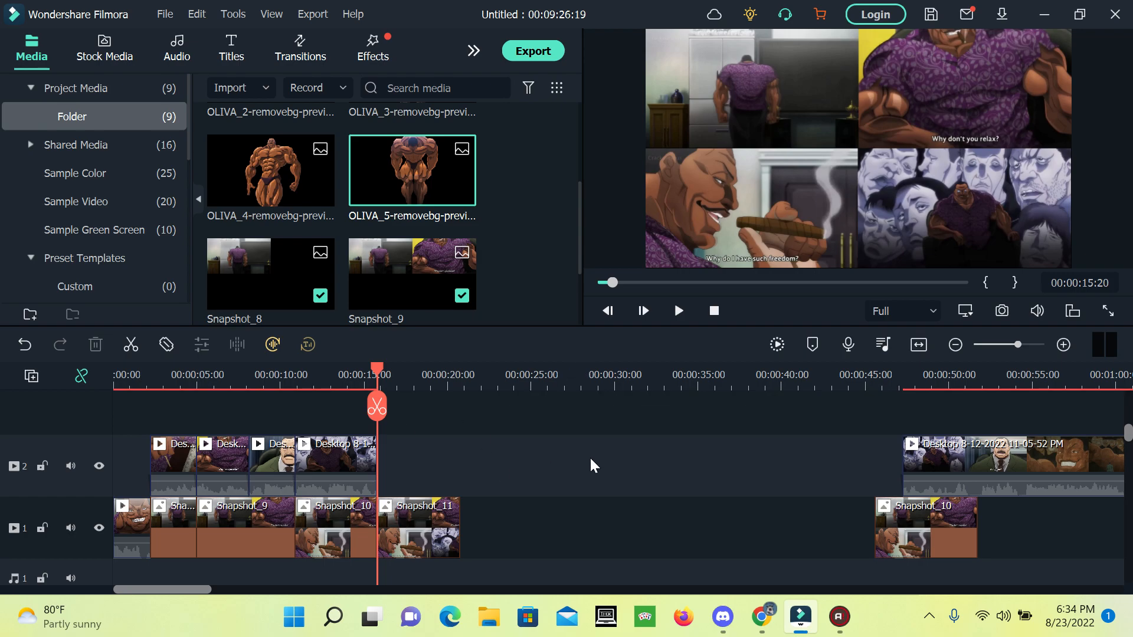
pyautogui.press('Left')
pyautogui.press('Left')
pyautogui.press('Left')
pyautogui.press('Left')
pyautogui.press('Left')
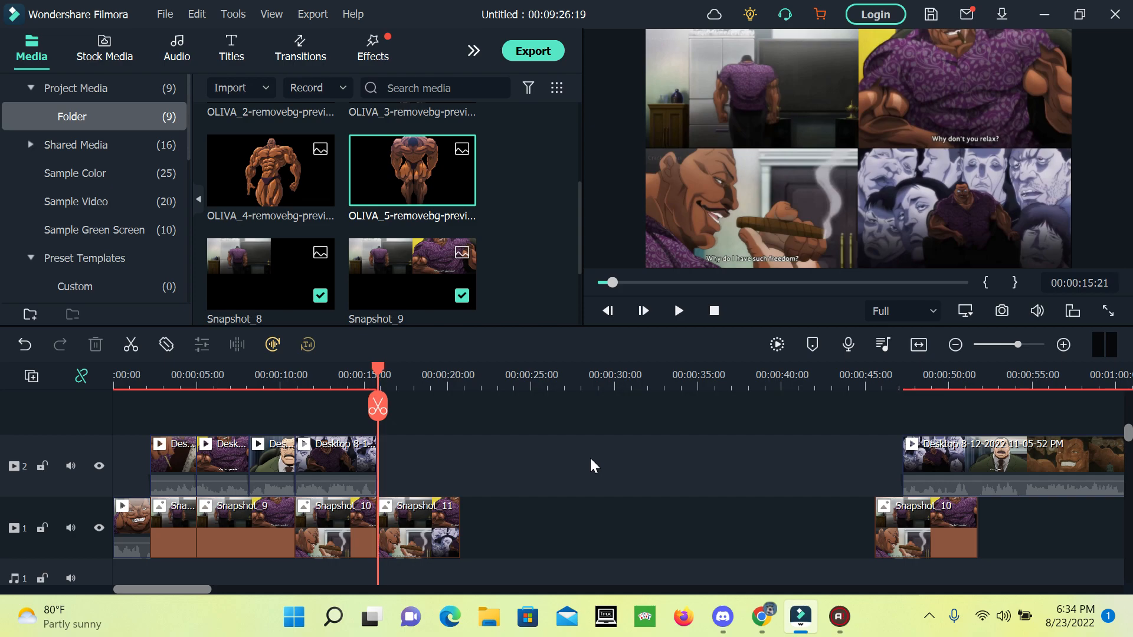
pyautogui.press('Left')
pyautogui.press('Left')
pyautogui.press('Left')
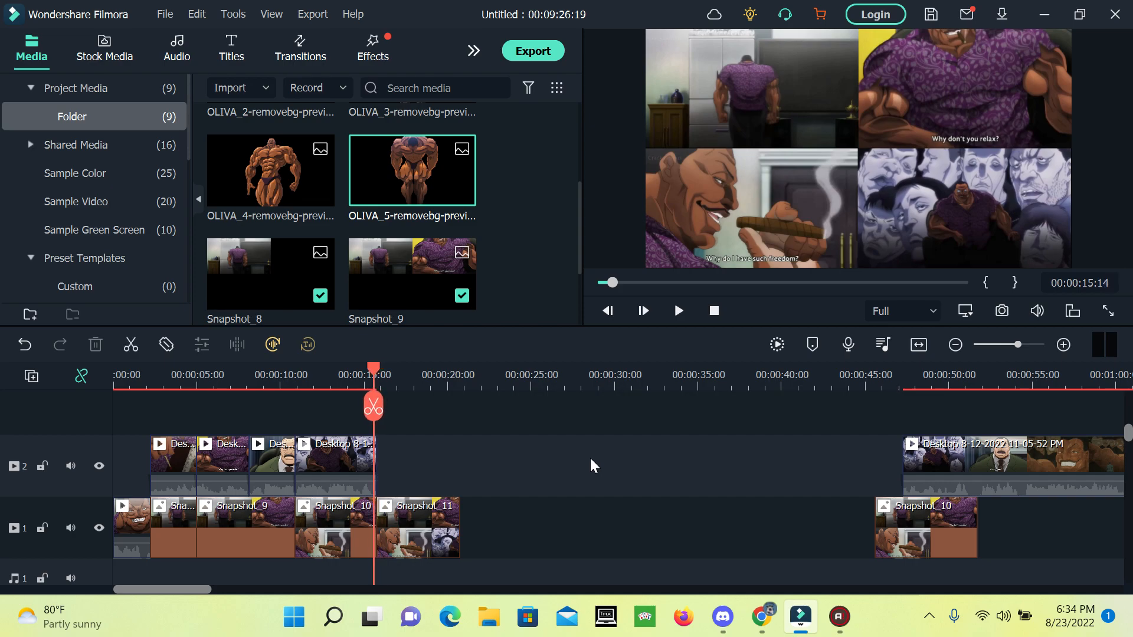
pyautogui.press('Right')
pyautogui.press('Right')
pyautogui.press('Right')
pyautogui.press('Right')
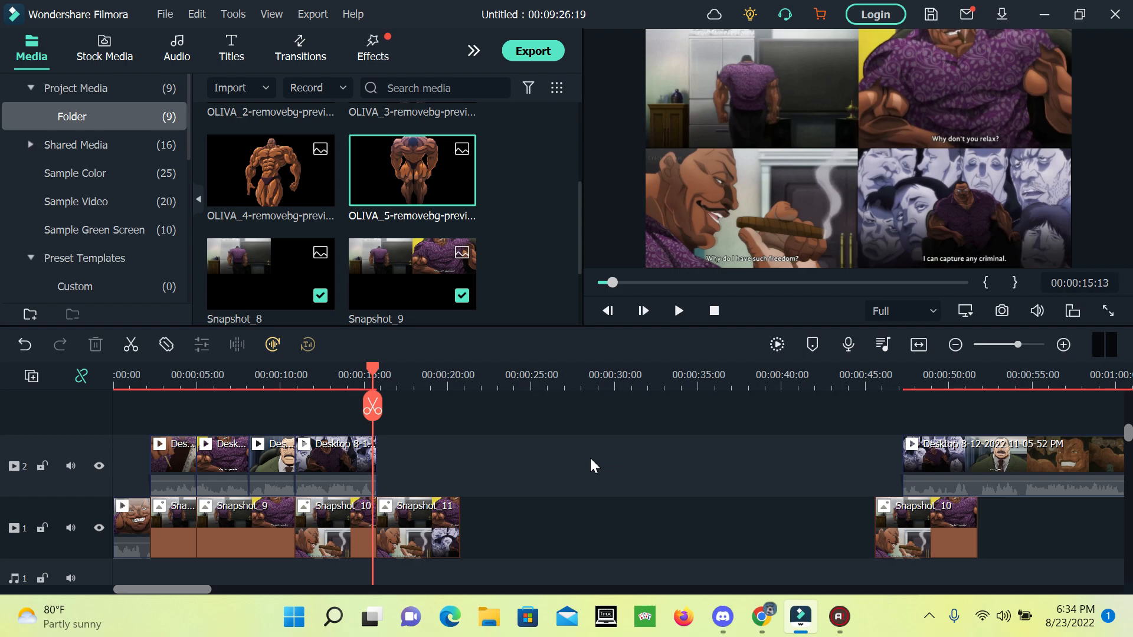
pyautogui.press('Right')
pyautogui.press('Right')
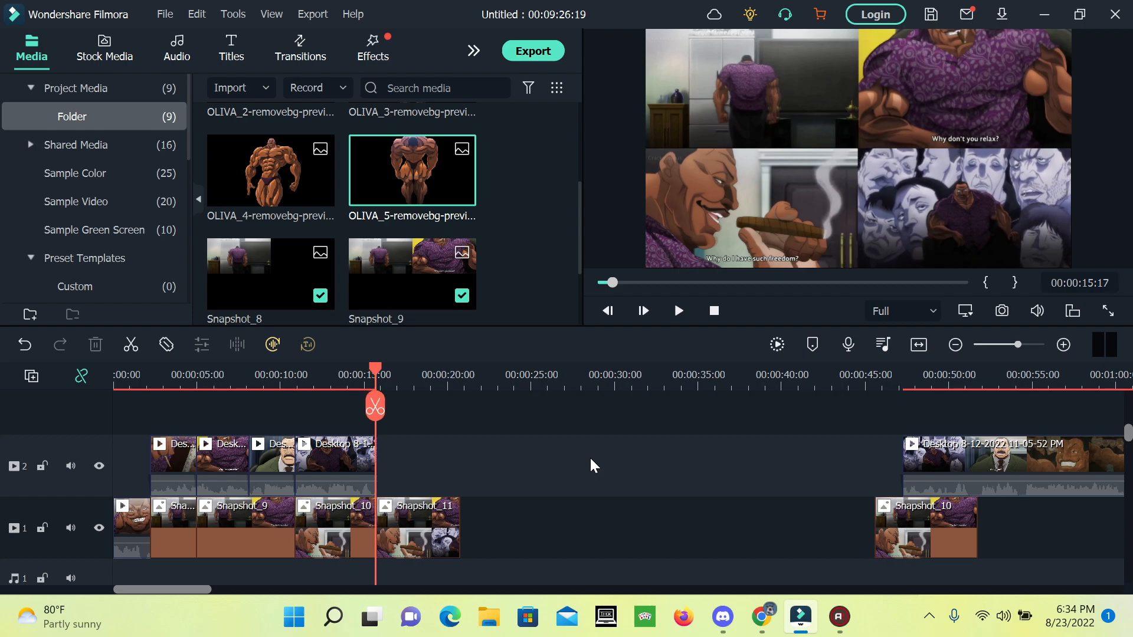
pyautogui.press('space')
pyautogui.press('space')
pyautogui.press('Left')
pyautogui.press('Left')
pyautogui.press('Left')
pyautogui.press('Left')
pyautogui.press('Left')
pyautogui.press('Left')
pyautogui.press('Left')
pyautogui.press('Left')
pyautogui.press('Left')
pyautogui.press('Left')
pyautogui.press('Left')
pyautogui.press('Left')
pyautogui.press('Left')
pyautogui.press('Left')
pyautogui.press('Left')
pyautogui.press('Left')
pyautogui.press('Left')
pyautogui.press('Left')
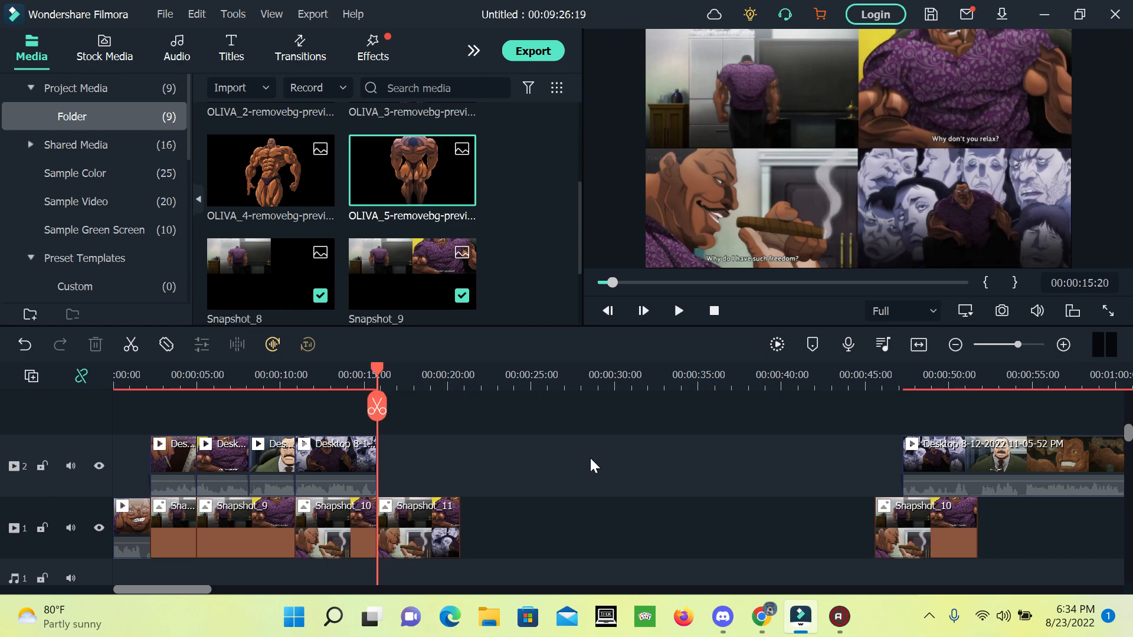
pyautogui.press('Left')
pyautogui.press('Left')
pyautogui.press('Left')
pyautogui.press('space')
pyautogui.press('space')
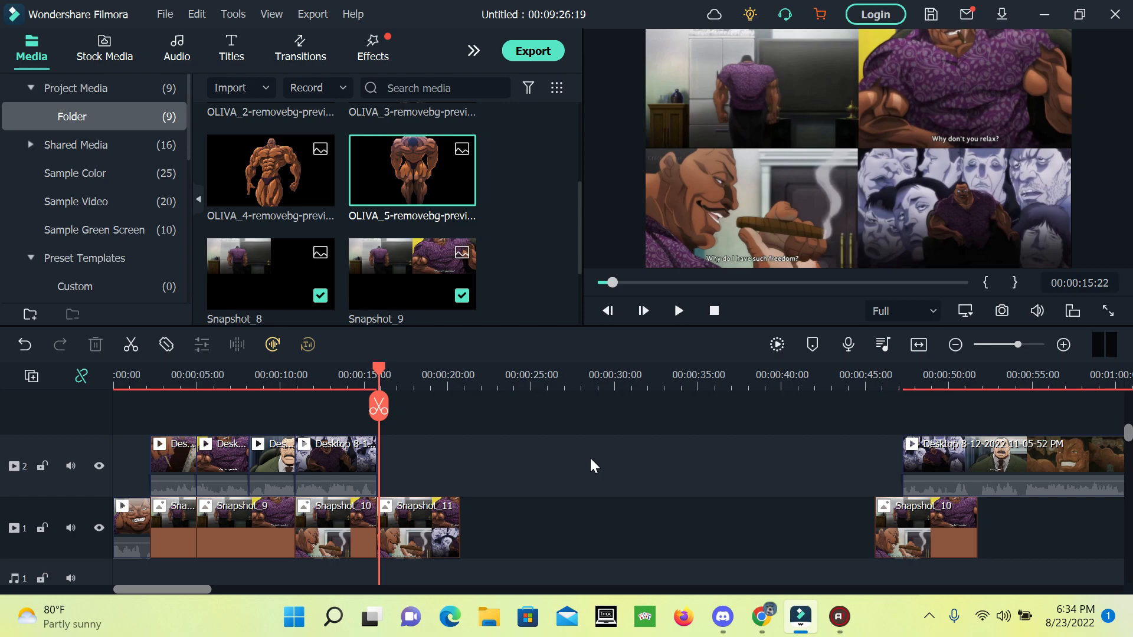
pyautogui.press('Left')
pyautogui.press('Left')
pyautogui.press('Left')
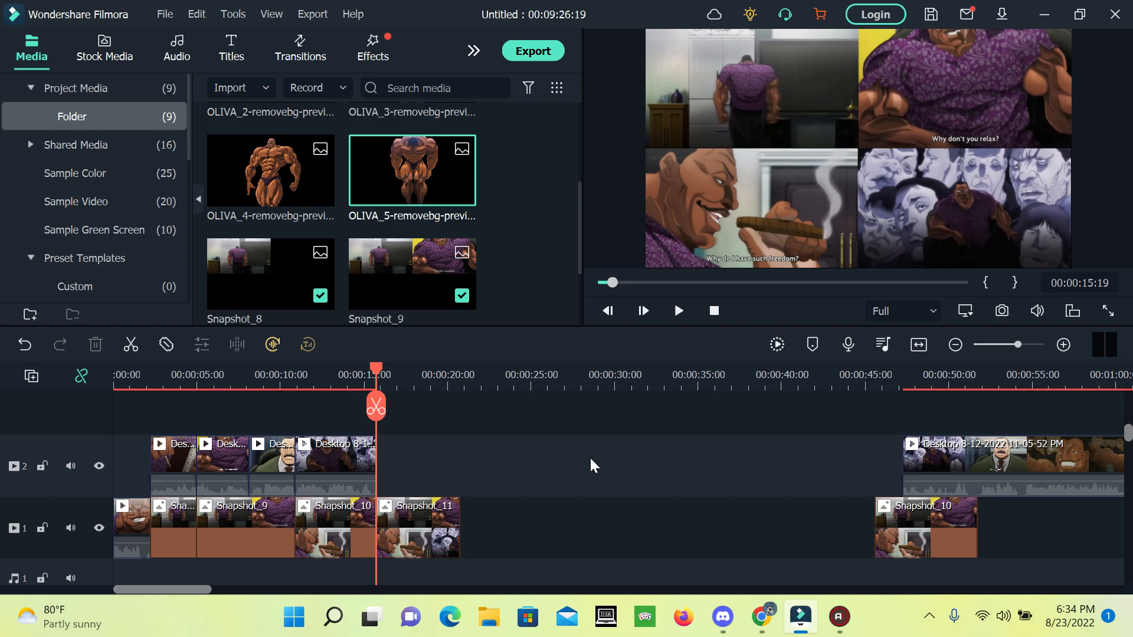
pyautogui.press('Right')
pyautogui.press('Right')
pyautogui.press('Right')
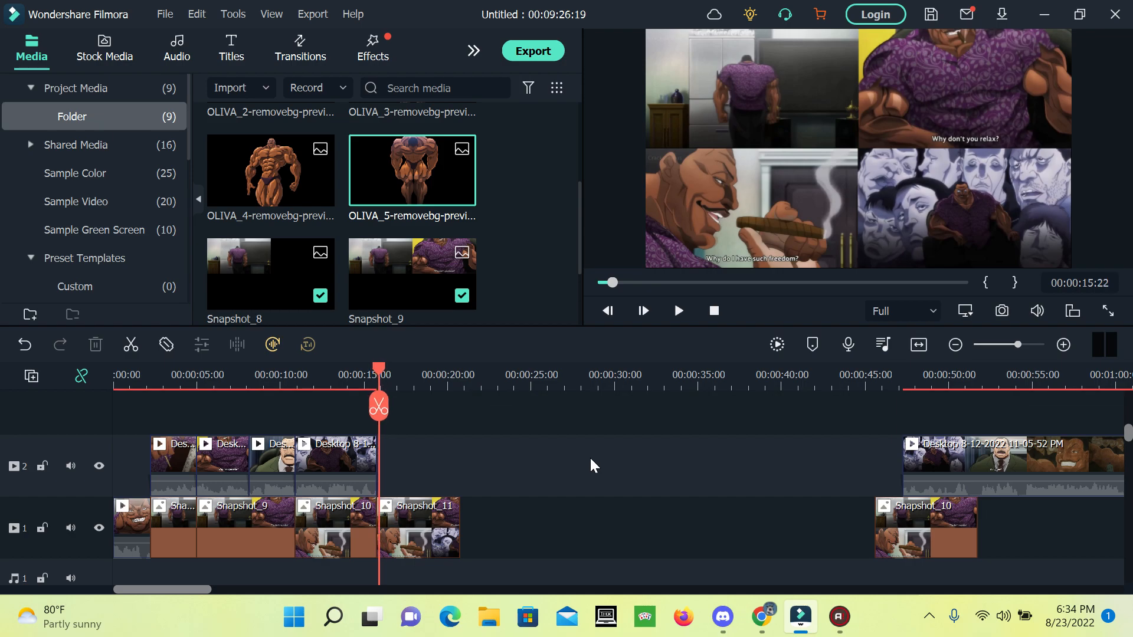
pyautogui.press('m')
pyautogui.press('Down')
pyautogui.press('Down')
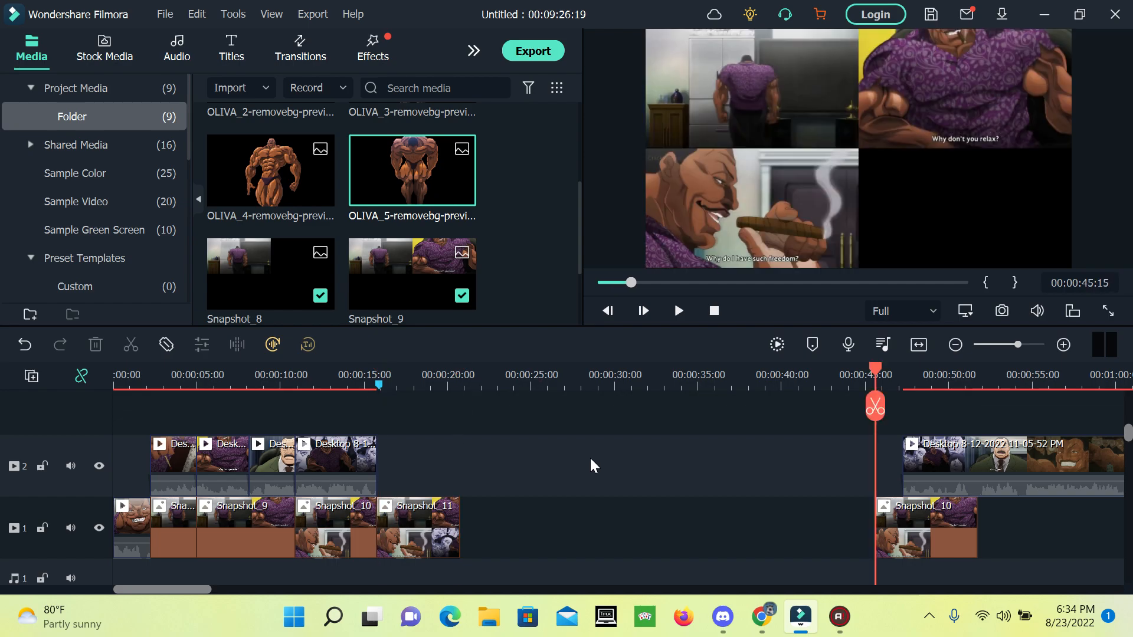
pyautogui.scroll(1, 377, 395)
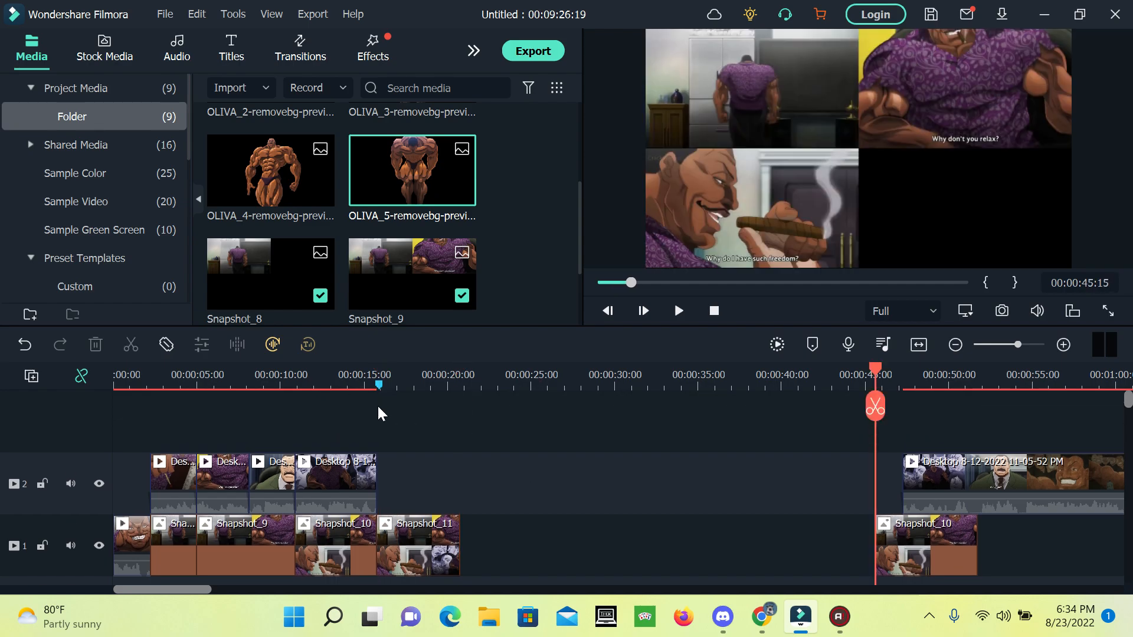
pyautogui.click(377, 405)
# Step back and forth frame by frame around the 00:00:15:22 marker to check its position.
pyautogui.press('Right')
pyautogui.press('Left')
pyautogui.press('Right')
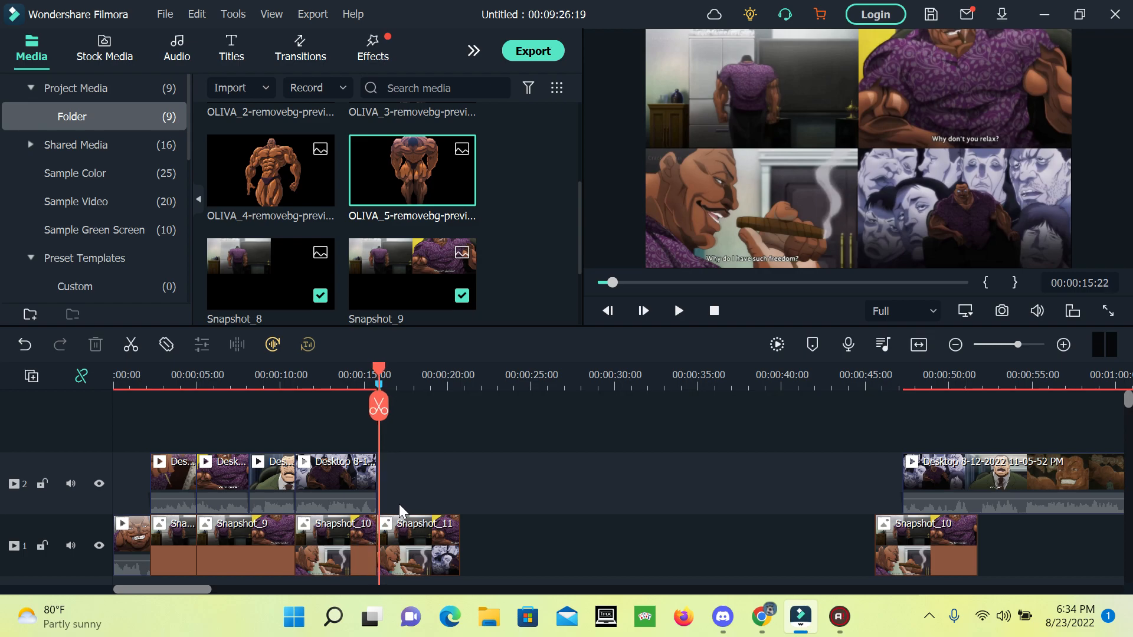
pyautogui.press('Right')
pyautogui.press('Right')
pyautogui.press('Left')
pyautogui.press('Left')
pyautogui.press('Right')
pyautogui.press('Left')
pyautogui.press('Left')
pyautogui.press('Right')
pyautogui.press('Right')
pyautogui.press('Right')
pyautogui.press('Left')
pyautogui.press('Left')
pyautogui.press('Left')
pyautogui.press('Right')
pyautogui.press('Right')
pyautogui.press('Right')
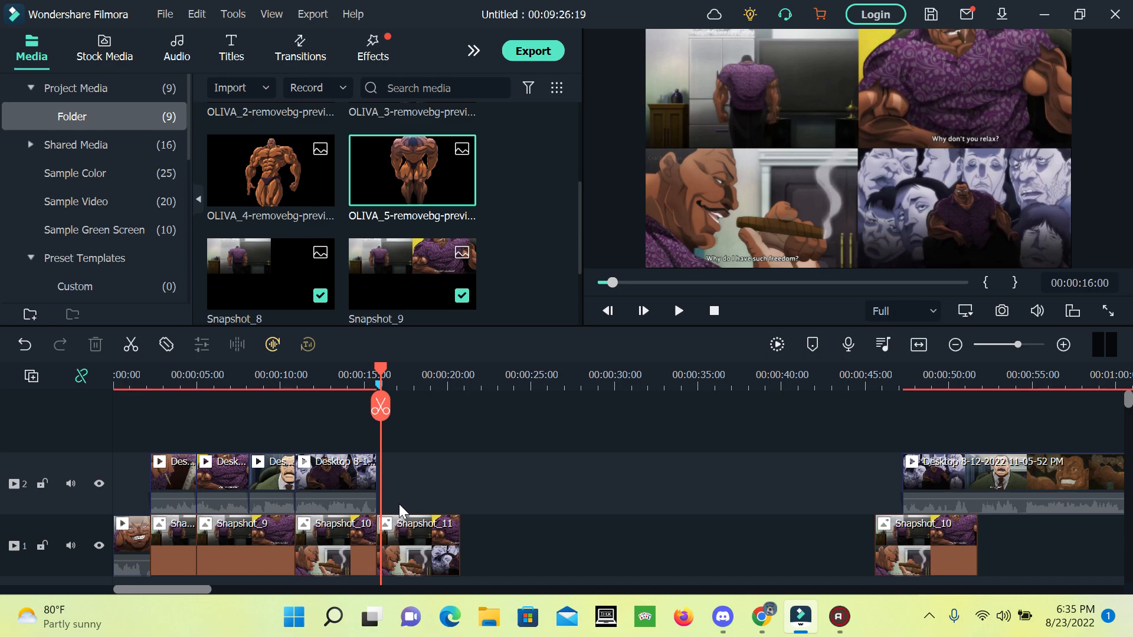
# Advance through Snapshot_11 frame by frame and add a second timeline marker at 00:00:16:24.
pyautogui.press('Right')
pyautogui.press('Right')
pyautogui.press('Right')
pyautogui.press('Right')
pyautogui.press('Right')
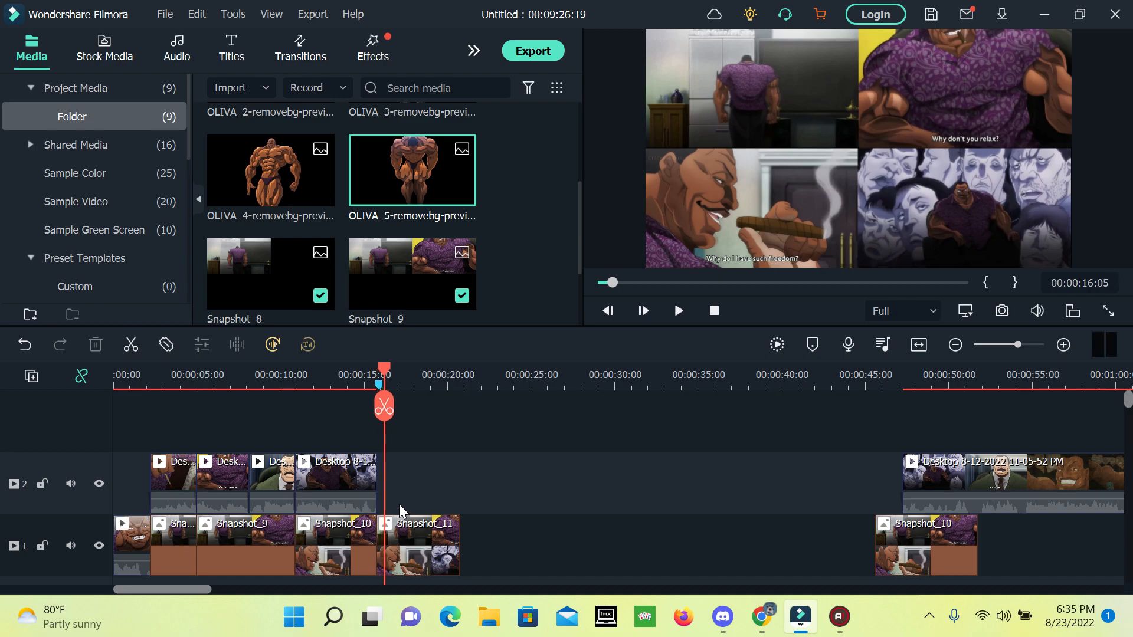
pyautogui.press('Right')
pyautogui.press('Right')
pyautogui.press('Right')
pyautogui.press('Right')
pyautogui.press('Right')
pyautogui.press('Right')
pyautogui.press('Right')
pyautogui.press('Right')
pyautogui.press('Right')
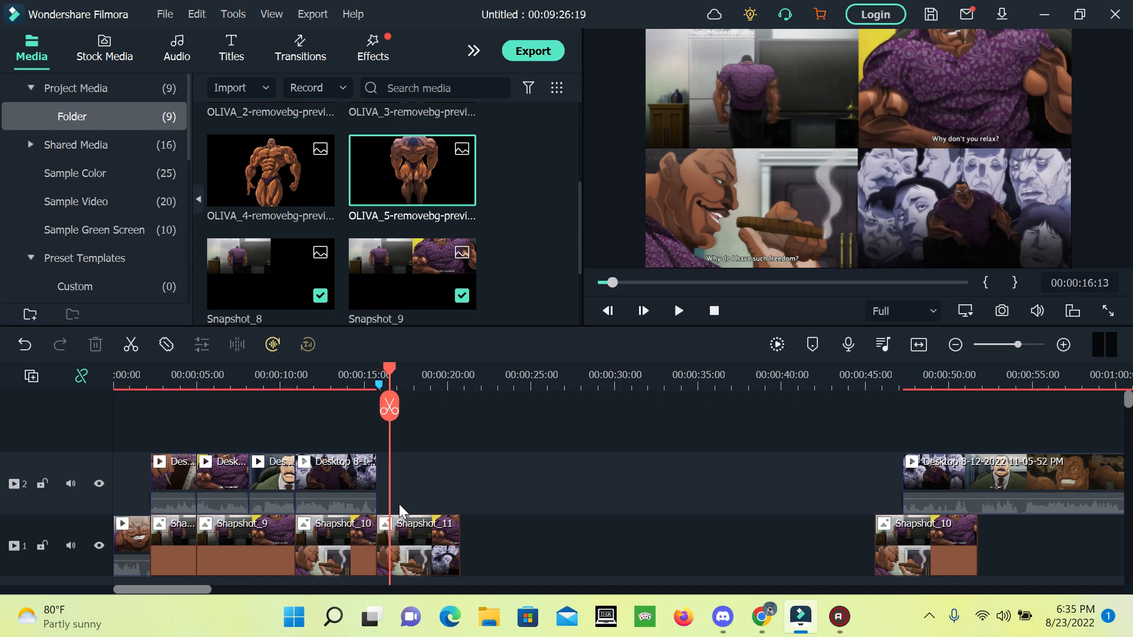
pyautogui.press('Right')
pyautogui.press('Right')
pyautogui.press('Right')
pyautogui.press('Right')
pyautogui.press('Right')
pyautogui.press('Right')
pyautogui.press('Right')
pyautogui.press('Right')
pyautogui.press('Right')
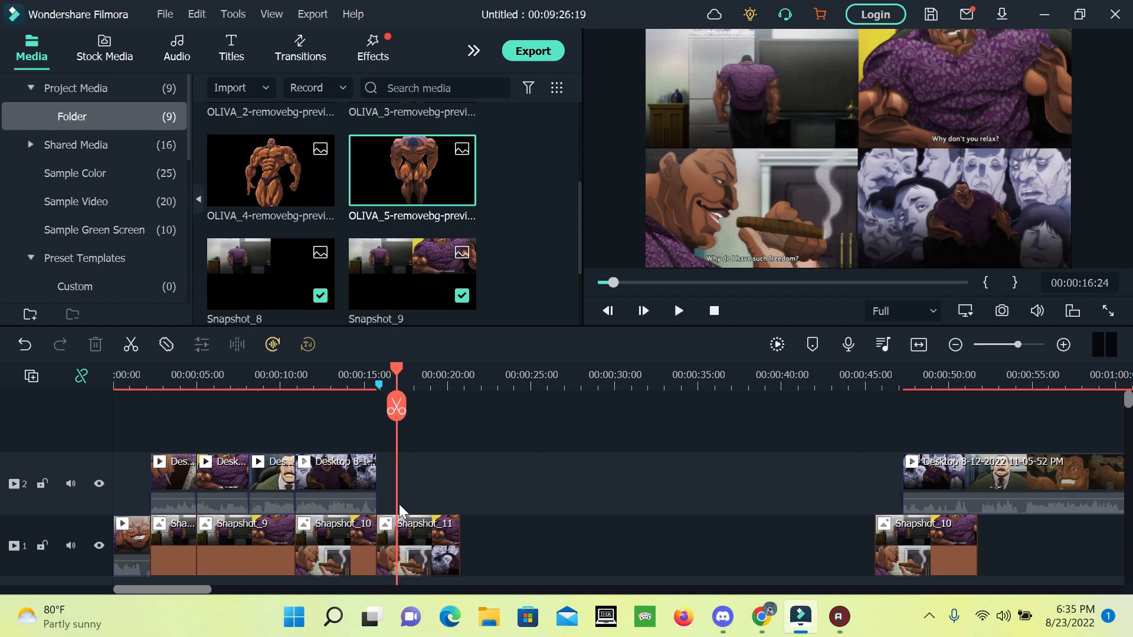
pyautogui.press('m')
# Advance further through Snapshot_11 frame by frame and add a third timeline marker at 00:00:18:01.
pyautogui.press('Right')
pyautogui.press('Right')
pyautogui.press('Right')
pyautogui.press('Right')
pyautogui.press('Right')
pyautogui.press('Right')
pyautogui.press('Right')
pyautogui.press('Right')
pyautogui.press('Right')
pyautogui.press('Right')
pyautogui.press('Right')
pyautogui.press('Right')
pyautogui.press('Right')
pyautogui.press('Right')
pyautogui.press('Right')
pyautogui.press('Right')
pyautogui.press('Right')
pyautogui.press('Right')
pyautogui.press('Right')
pyautogui.press('Right')
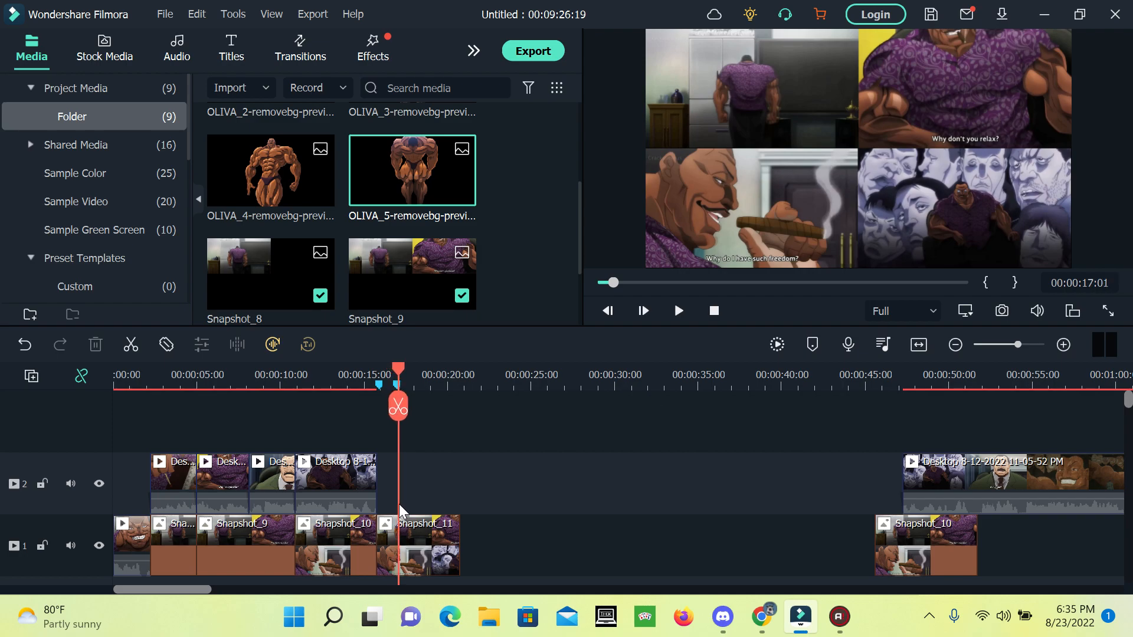
pyautogui.press('Right')
pyautogui.press('Right')
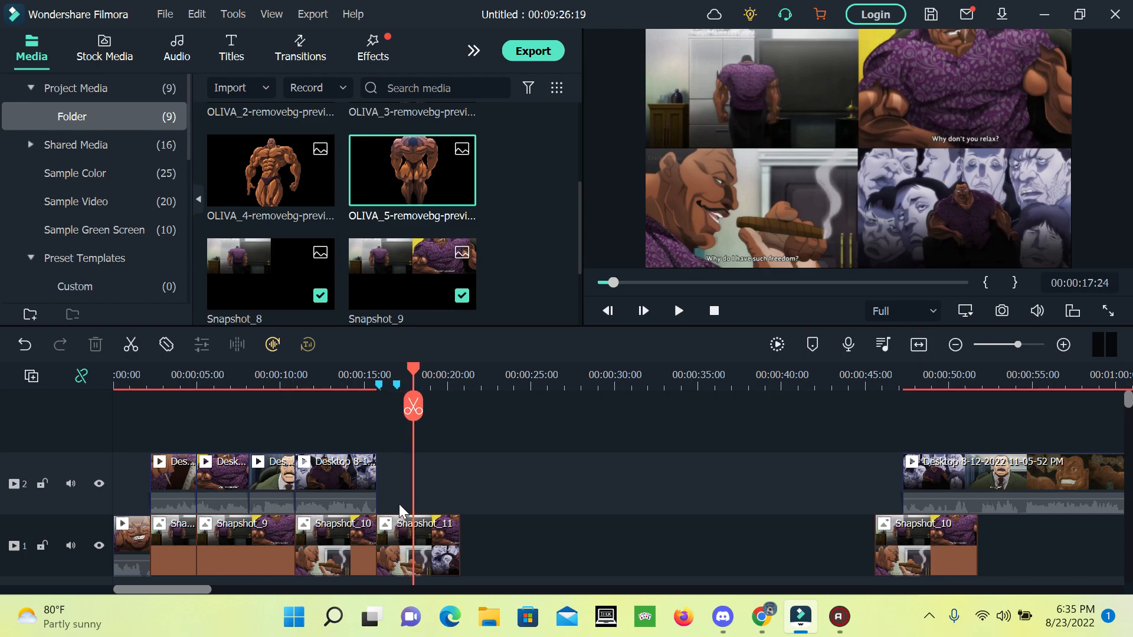
pyautogui.press('m')
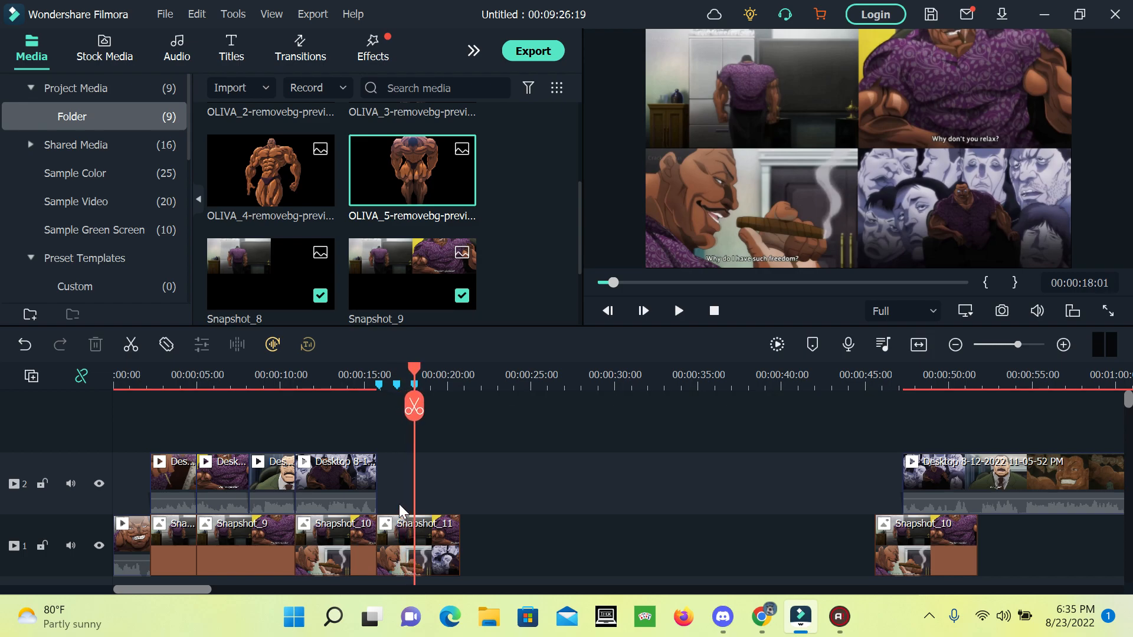
# Advance further through Snapshot_11 frame by frame and add a fourth timeline marker at 00:00:18:24.
pyautogui.press('Right')
pyautogui.press('Right')
pyautogui.press('Right')
pyautogui.press('Right')
pyautogui.press('Right')
pyautogui.press('Right')
pyautogui.press('Right')
pyautogui.press('Right')
pyautogui.press('Right')
pyautogui.press('Right')
pyautogui.press('Right')
pyautogui.press('Right')
pyautogui.press('Right')
pyautogui.press('Right')
pyautogui.press('Right')
pyautogui.press('Right')
pyautogui.press('Right')
pyautogui.press('Right')
pyautogui.press('Right')
pyautogui.press('Right')
pyautogui.press('Right')
pyautogui.press('m')
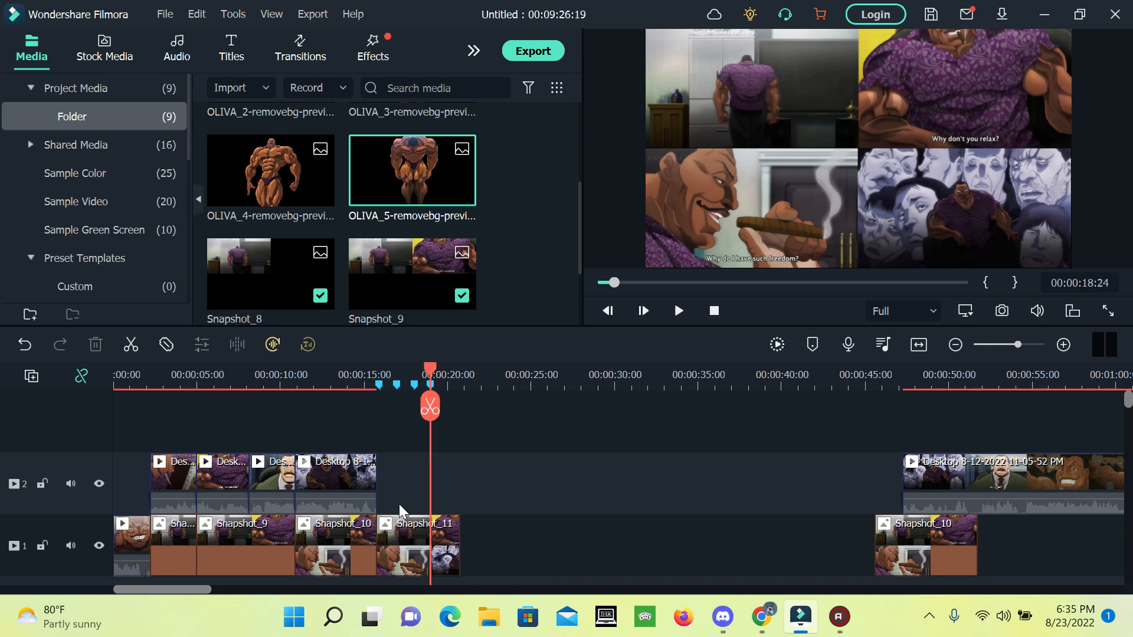
# Step back frame by frame through the marked section to 00:00:14:21, shortly before Snapshot_11 begins.
pyautogui.press('Left')
pyautogui.press('Left')
pyautogui.press('Left')
pyautogui.press('Left')
pyautogui.press('Left')
pyautogui.press('Left')
pyautogui.press('Left')
pyautogui.press('Left')
pyautogui.press('Left')
pyautogui.press('Left')
pyautogui.press('Left')
pyautogui.press('Left')
pyautogui.press('Left')
pyautogui.press('Left')
pyautogui.press('Left')
pyautogui.press('Left')
pyautogui.press('Left')
pyautogui.press('Left')
pyautogui.press('Left')
pyautogui.press('Left')
pyautogui.press('Left')
pyautogui.press('Left')
pyautogui.press('Left')
pyautogui.press('Left')
pyautogui.press('Left')
pyautogui.press('Left')
pyautogui.press('Left')
pyautogui.press('Left')
pyautogui.press('Left')
pyautogui.press('Left')
pyautogui.press('Left')
pyautogui.press('Left')
pyautogui.press('Left')
pyautogui.press('Left')
pyautogui.press('Left')
pyautogui.press('Left')
pyautogui.press('Left')
pyautogui.press('Left')
pyautogui.press('Left')
pyautogui.press('Left')
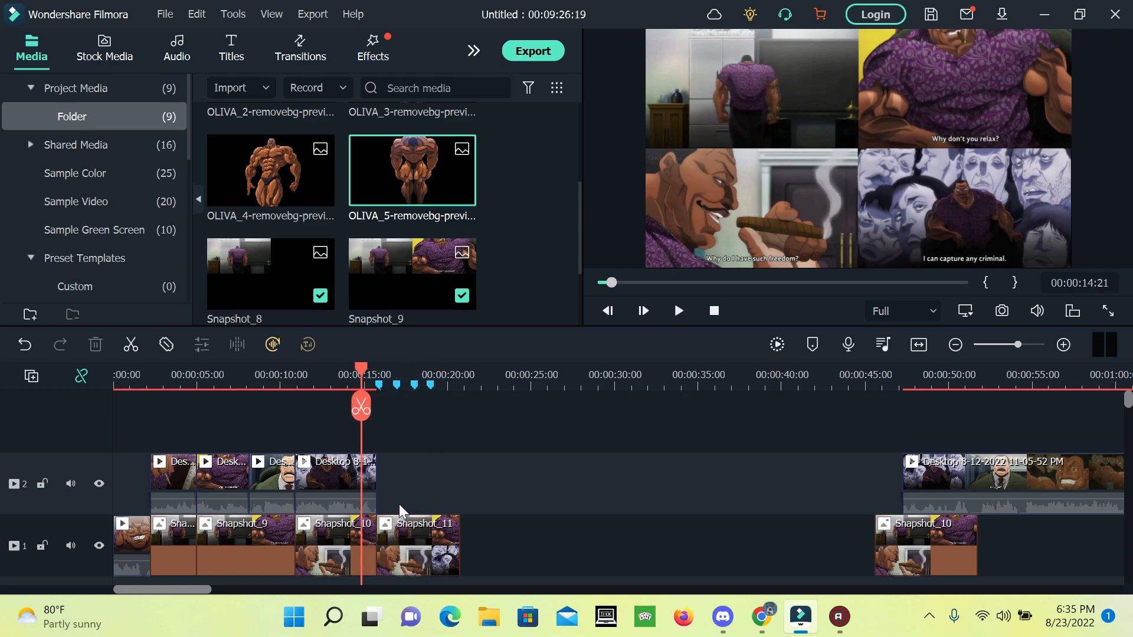
# Place the OLIVA_4 cut-out on track 2 above the start of Snapshot_11 and trim its end to the 00:00:16:24 marker.
pyautogui.moveTo(270, 171); pyautogui.dragTo(373, 486)
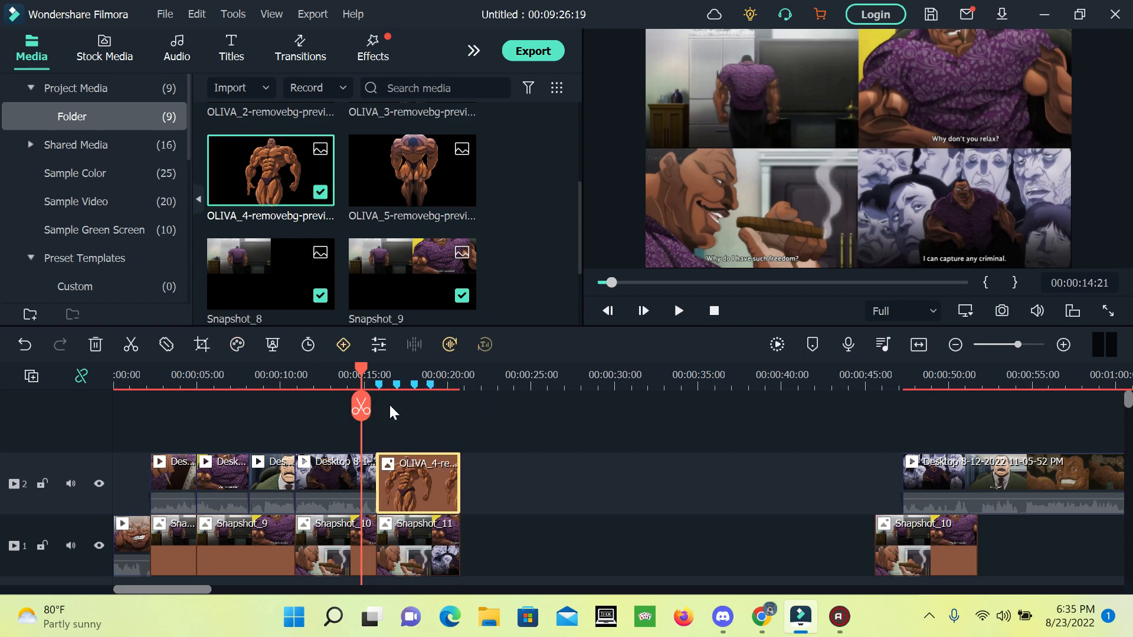
pyautogui.click(1064, 345)
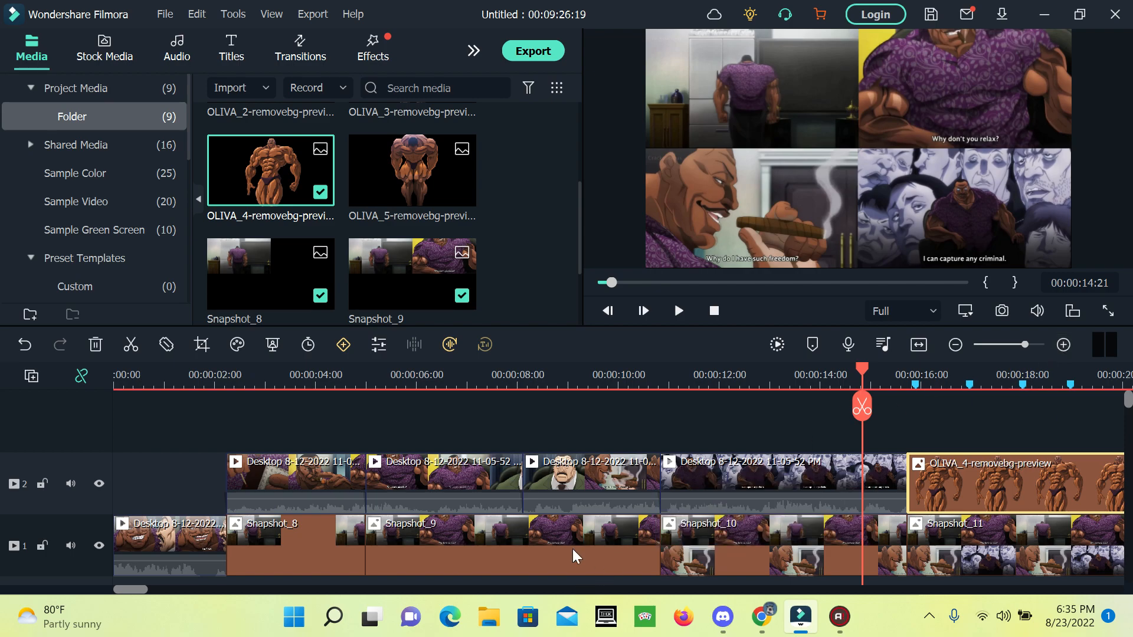
pyautogui.hscroll(5, 572, 549)
pyautogui.hscroll(3, 572, 548)
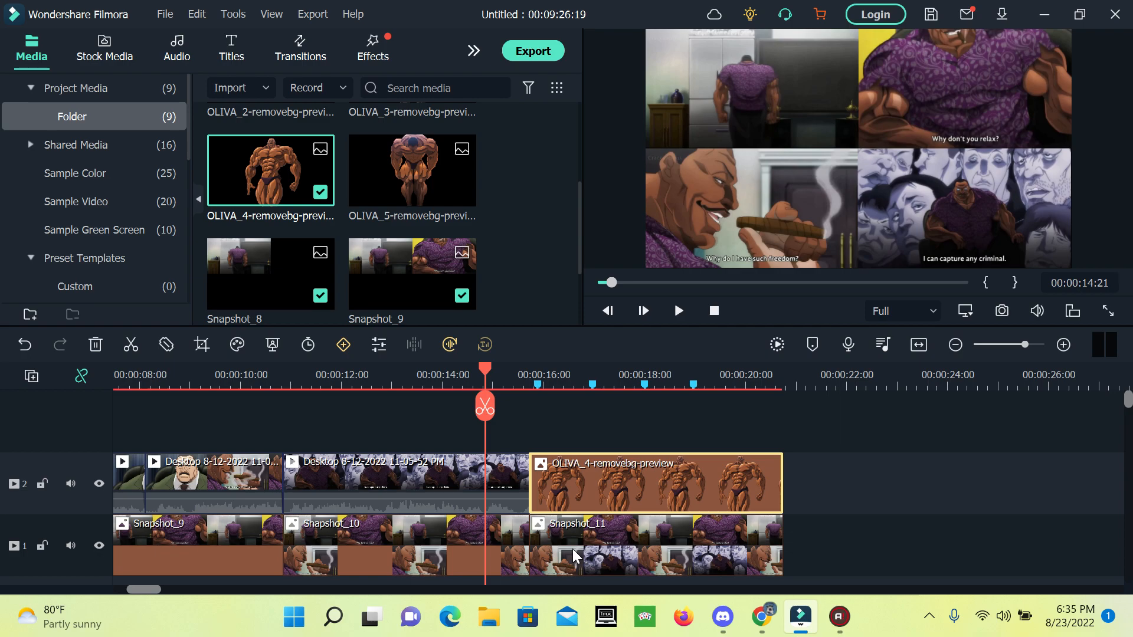
pyautogui.hscroll(2, 573, 549)
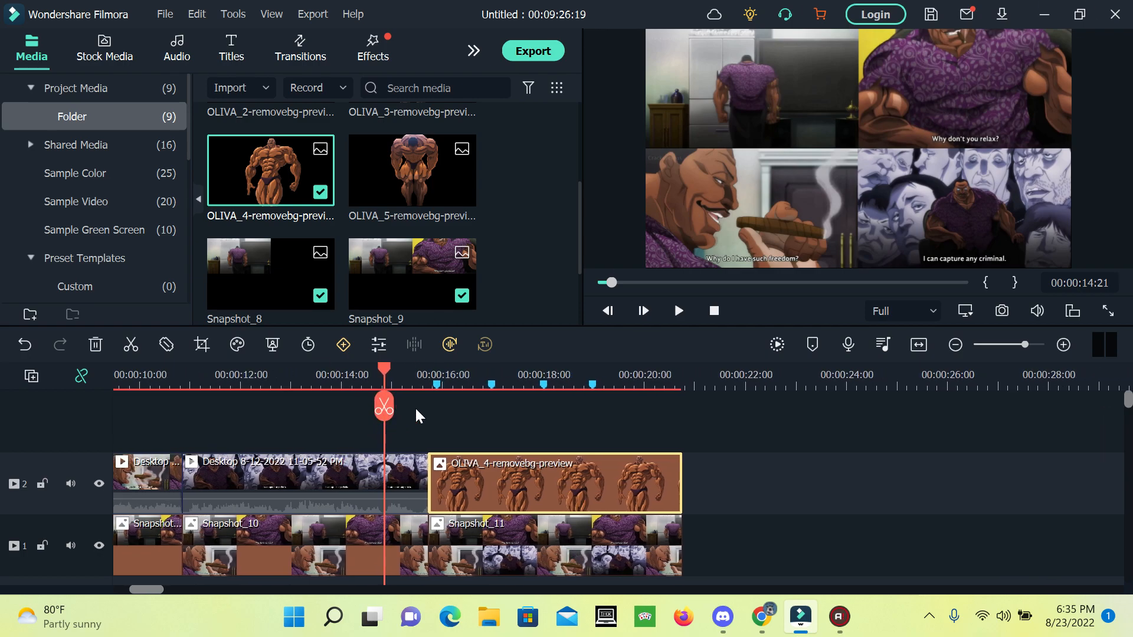
pyautogui.moveTo(384, 369); pyautogui.dragTo(407, 378)
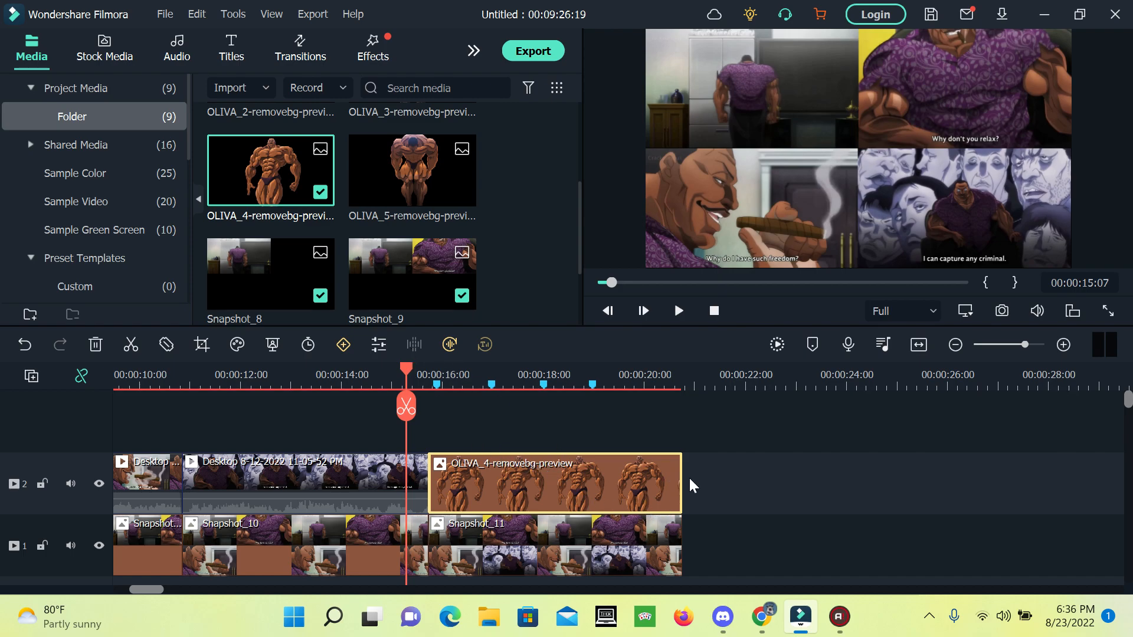
pyautogui.moveTo(680, 478); pyautogui.dragTo(492, 485)
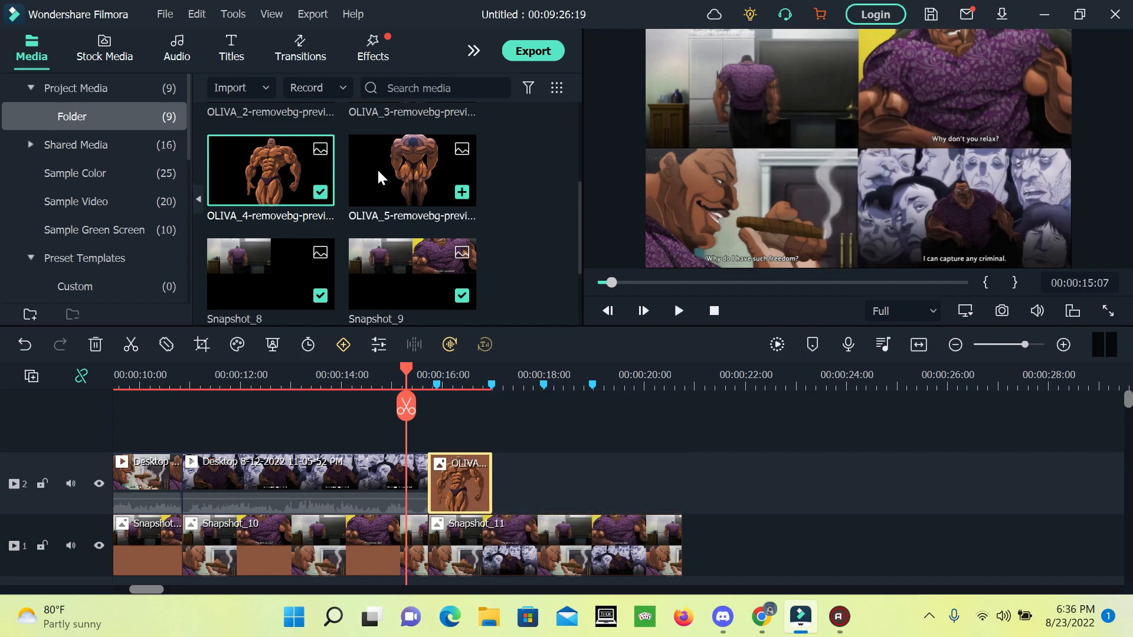
# Add the OLIVA_5 cut-out directly after OLIVA_4 on track 2 and trim its end to the 00:00:18:01 marker.
pyautogui.click(407, 177)
pyautogui.moveTo(407, 177); pyautogui.dragTo(499, 479)
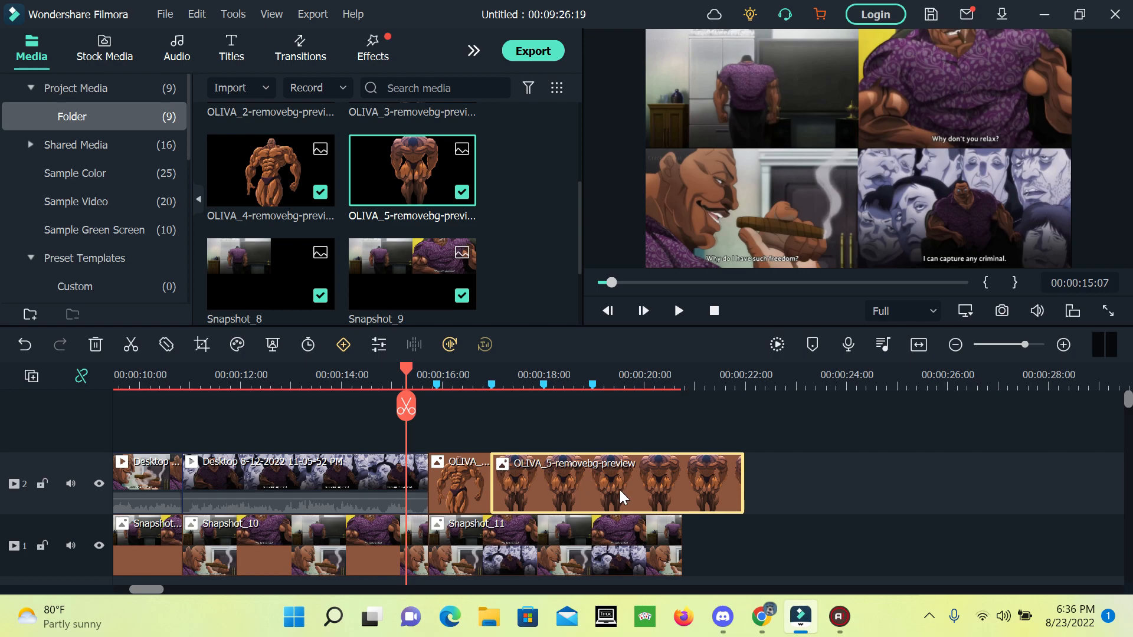
pyautogui.moveTo(744, 477); pyautogui.dragTo(539, 469)
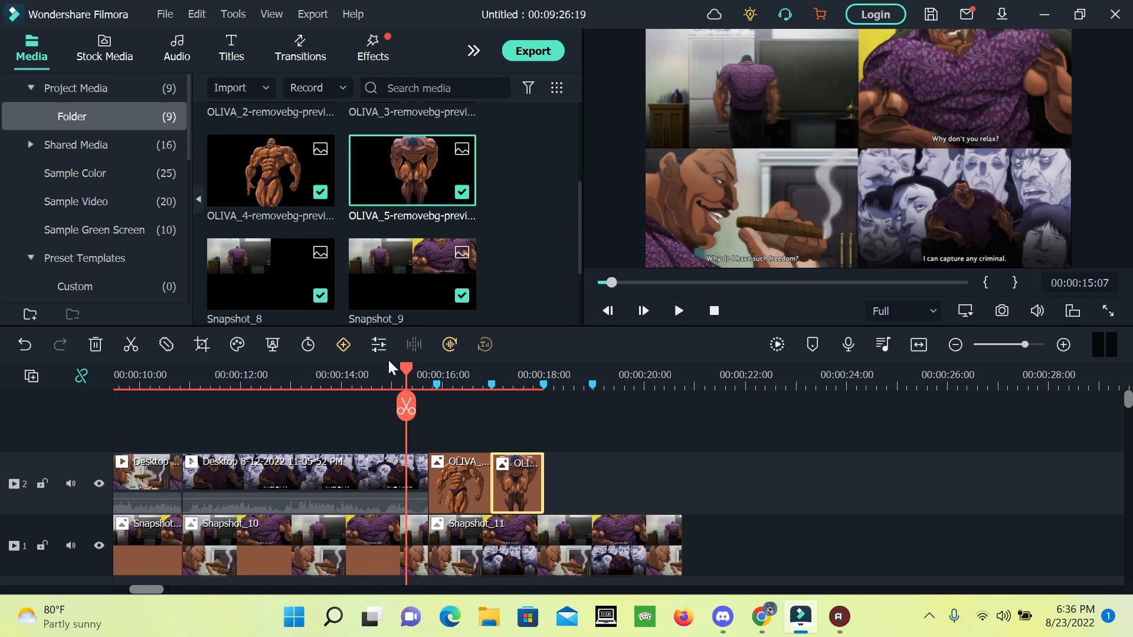
# Add the OLIVA_2 cut-out directly after OLIVA_5 on track 2 and trim its end to the 00:00:18:24 marker.
pyautogui.scroll(-2, 275, 214)
pyautogui.scroll(5, 275, 214)
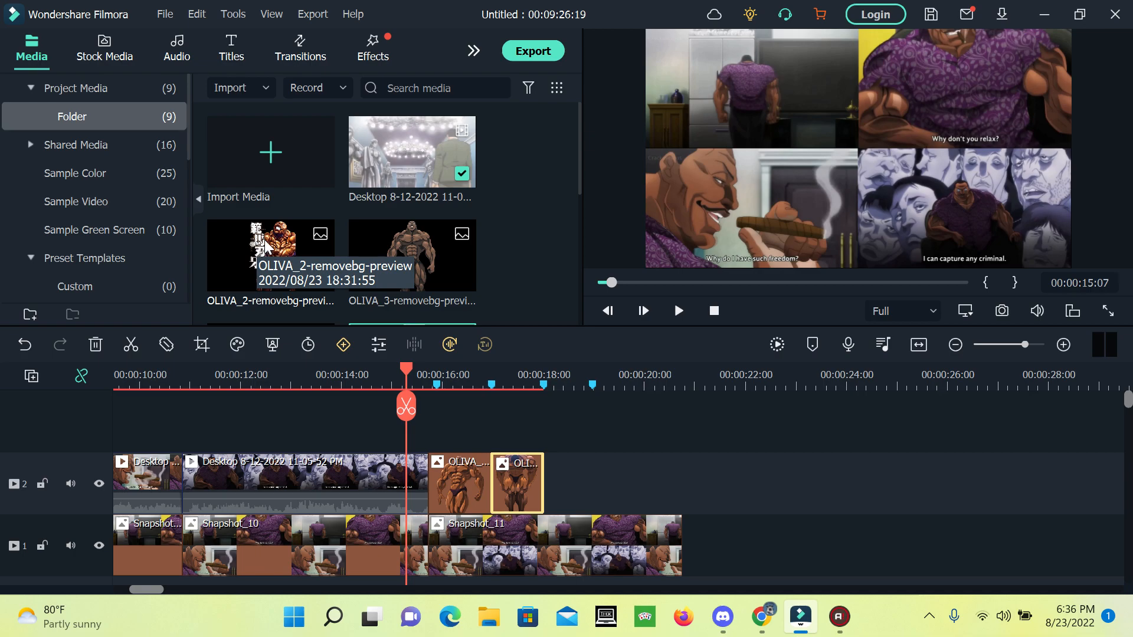
pyautogui.moveTo(263, 252); pyautogui.dragTo(552, 499)
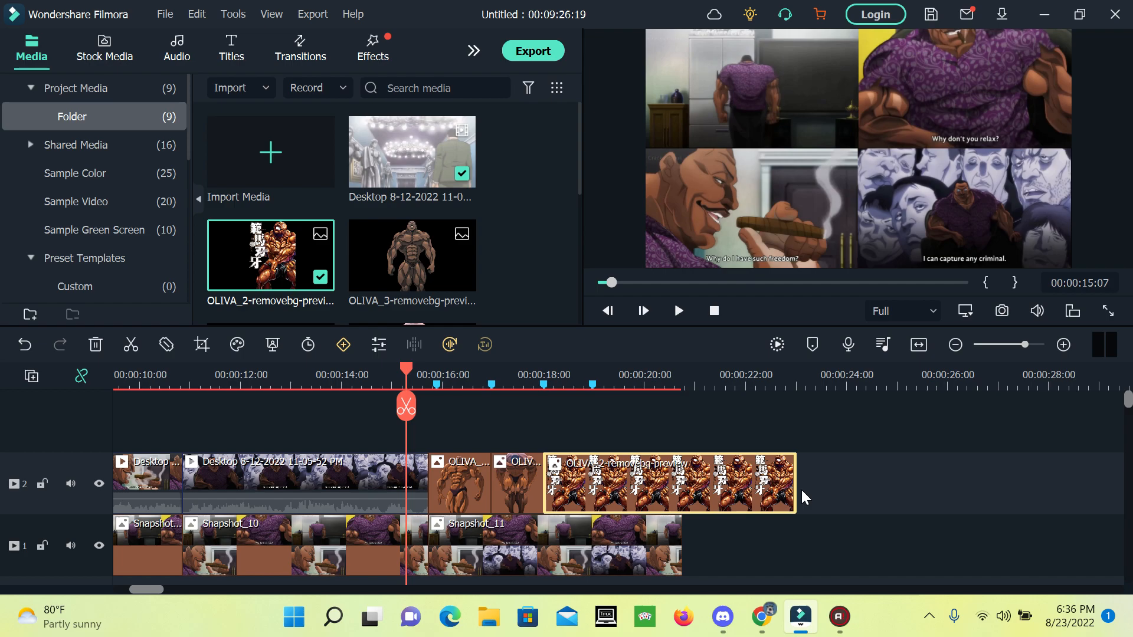
pyautogui.moveTo(795, 494); pyautogui.dragTo(592, 492)
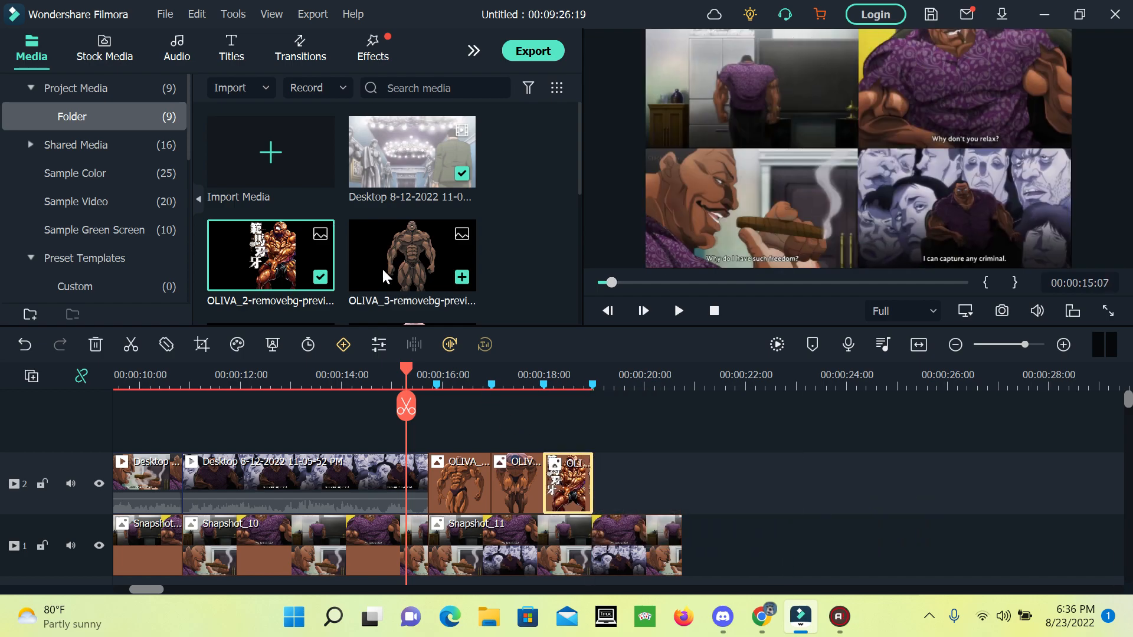
# Add the OLIVA_3 cut-out directly after OLIVA_2 on track 2 and place a timeline marker at 00:00:20:00.
pyautogui.moveTo(383, 269); pyautogui.dragTo(609, 485)
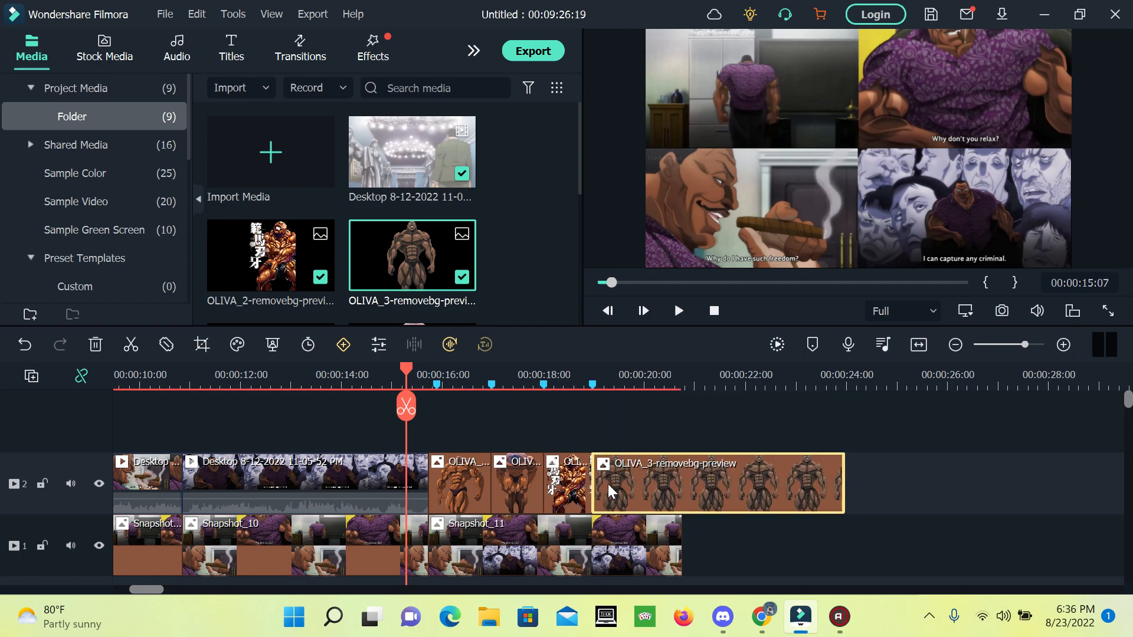
pyautogui.click(647, 403)
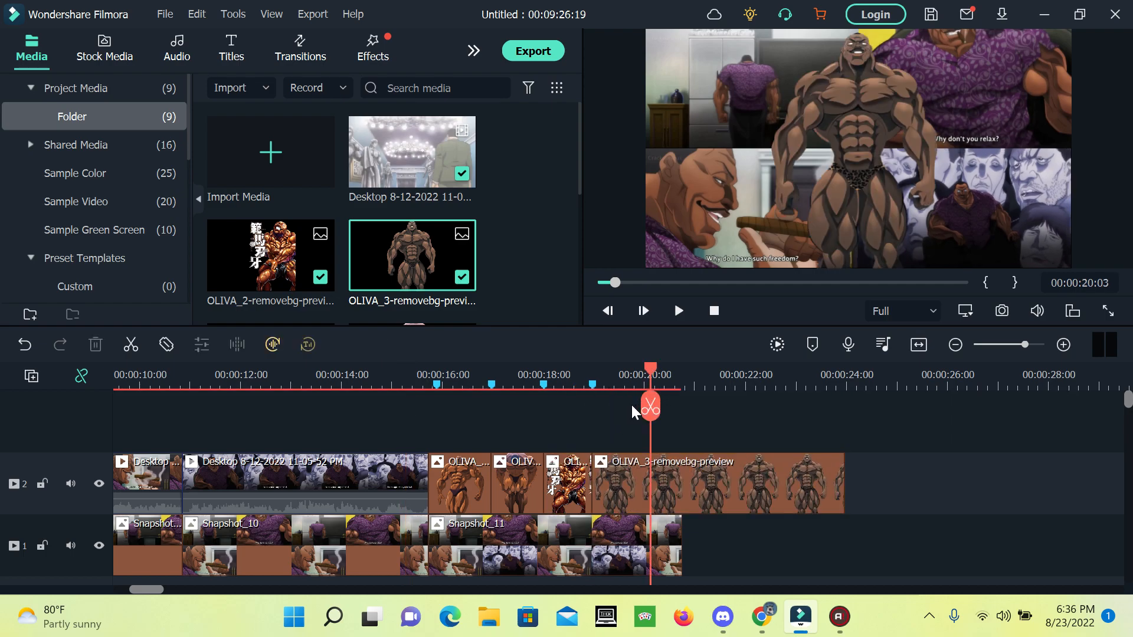
pyautogui.press('Left')
pyautogui.press('Left')
pyautogui.press('Left')
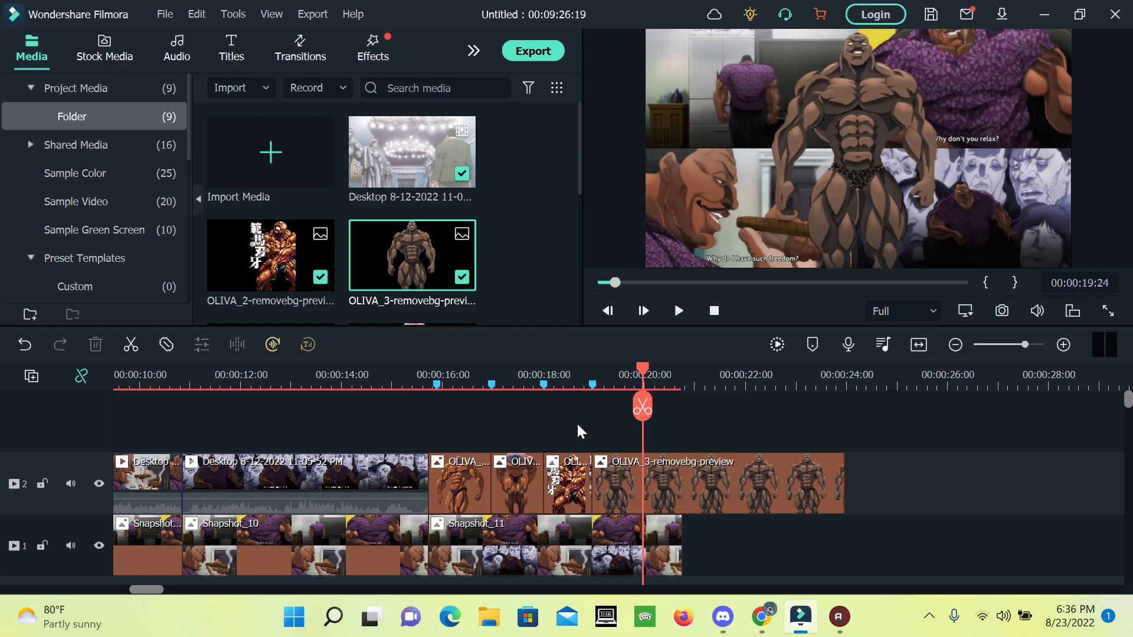
pyautogui.press('m')
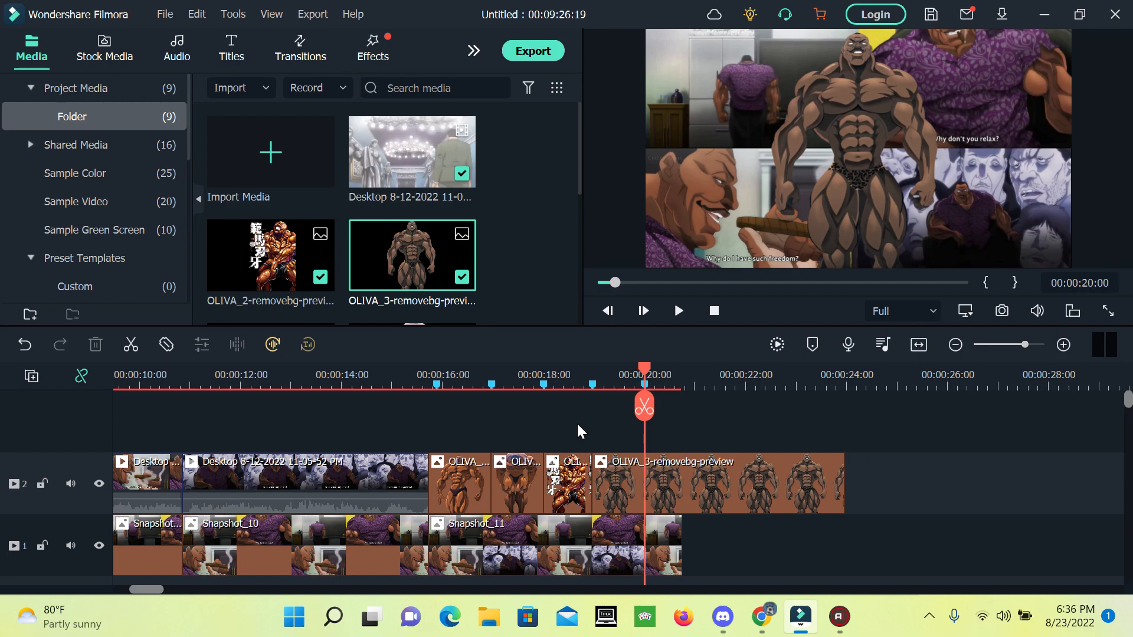
# Step back and forth frame by frame around the end of Snapshot_11 and add another timeline marker at 00:00:20:01.
pyautogui.press('Right')
pyautogui.press('Right')
pyautogui.press('Right')
pyautogui.press('Right')
pyautogui.press('Right')
pyautogui.press('Right')
pyautogui.press('Right')
pyautogui.press('Right')
pyautogui.press('Right')
pyautogui.press('Right')
pyautogui.press('Right')
pyautogui.press('Right')
pyautogui.press('Right')
pyautogui.press('Right')
pyautogui.press('Right')
pyautogui.press('Right')
pyautogui.press('Right')
pyautogui.press('Right')
pyautogui.press('Right')
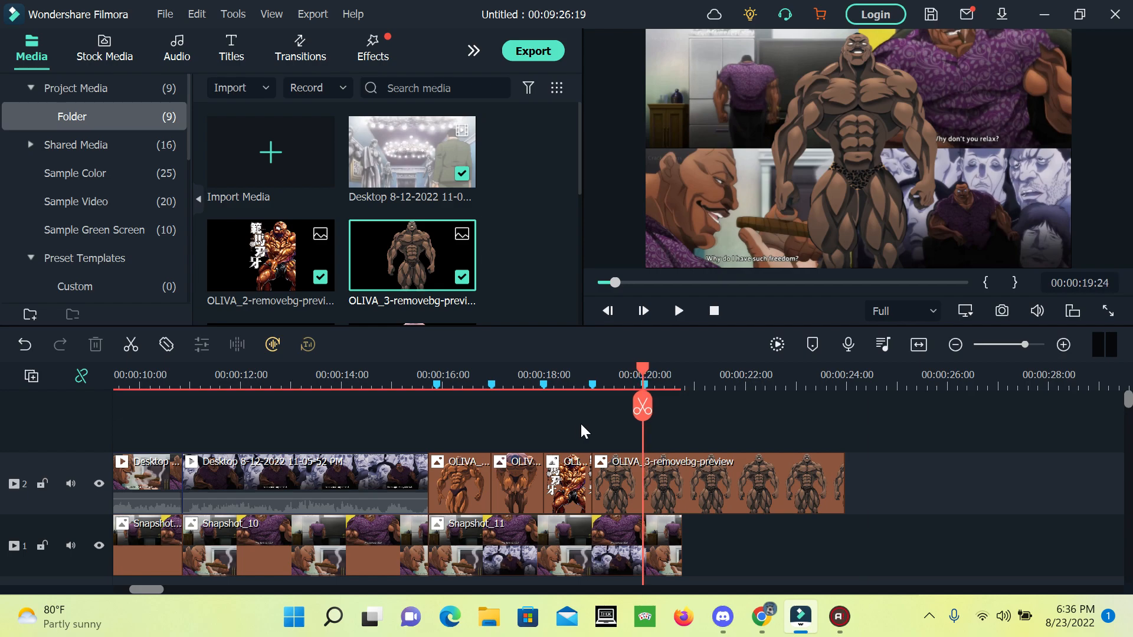
pyautogui.press('Left')
pyautogui.press('Left')
pyautogui.press('Left')
pyautogui.press('Left')
pyautogui.press('Left')
pyautogui.press('Left')
pyautogui.press('Left')
pyautogui.press('Left')
pyautogui.press('Left')
pyautogui.press('Left')
pyautogui.press('Left')
pyautogui.press('Left')
pyautogui.press('Left')
pyautogui.press('Left')
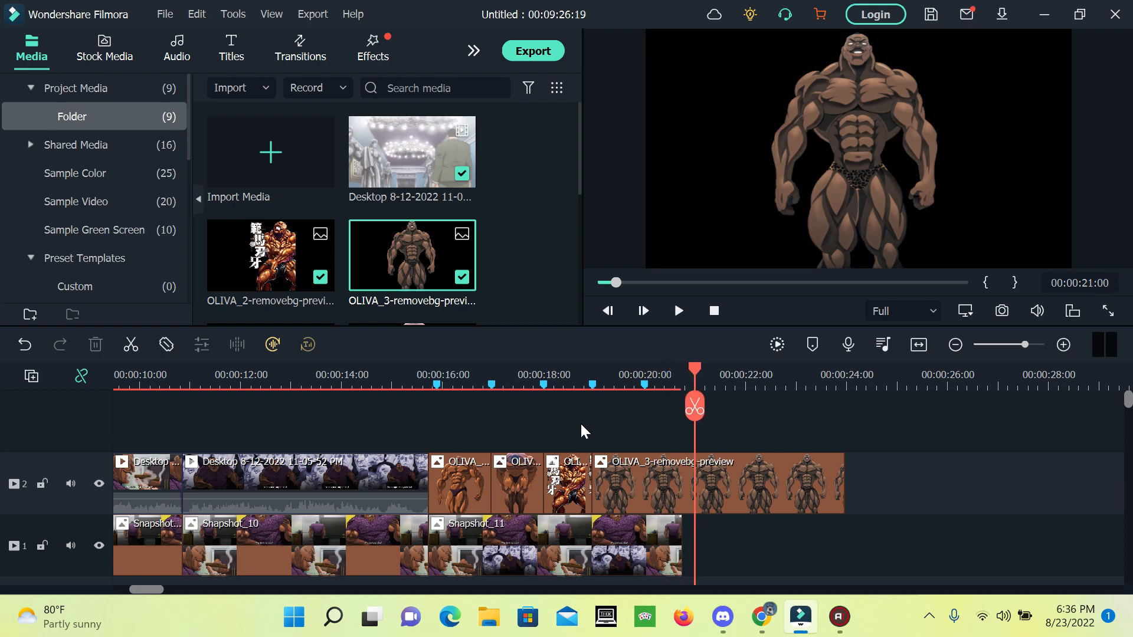
pyautogui.press('Left')
pyautogui.press('Left')
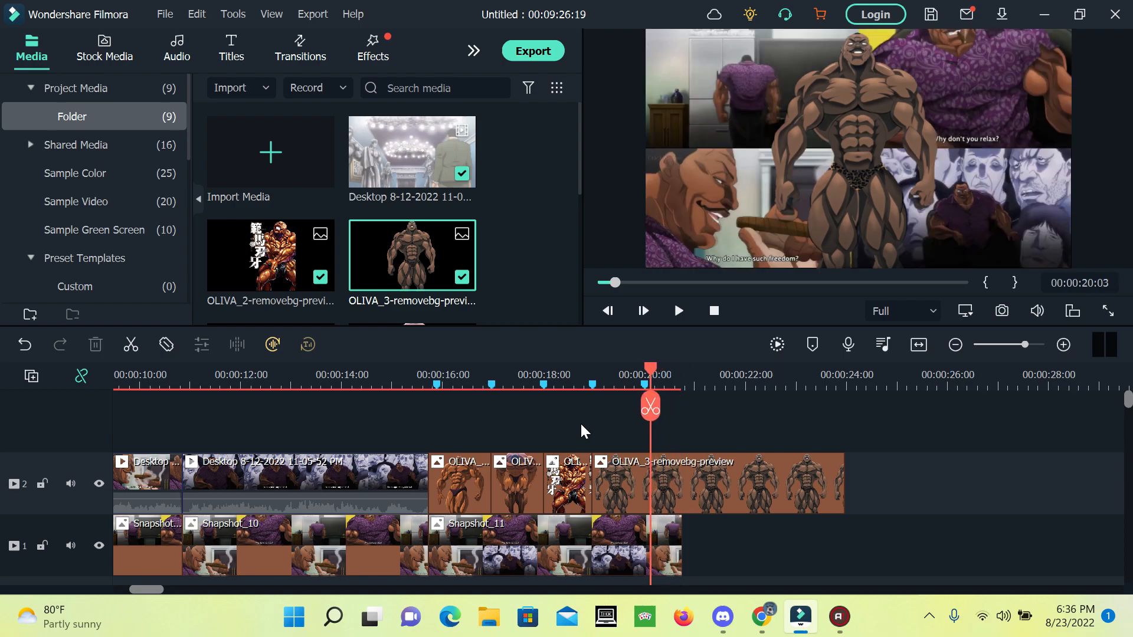
pyautogui.press('Left')
pyautogui.press('Left')
pyautogui.press('Left')
pyautogui.press('Left')
pyautogui.press('Right')
pyautogui.press('Right')
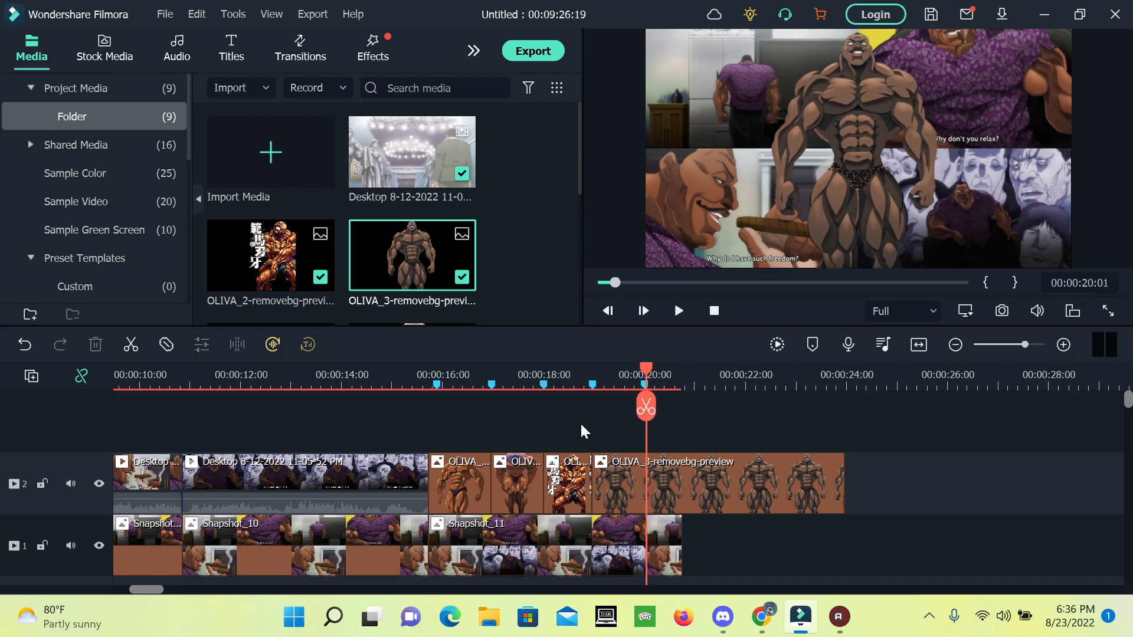
pyautogui.press('m')
# Split the OLIVA_3 clip at the 00:00:20:00 marker and delete the part after the split.
pyautogui.moveTo(648, 369); pyautogui.dragTo(570, 371)
pyautogui.click(830, 473)
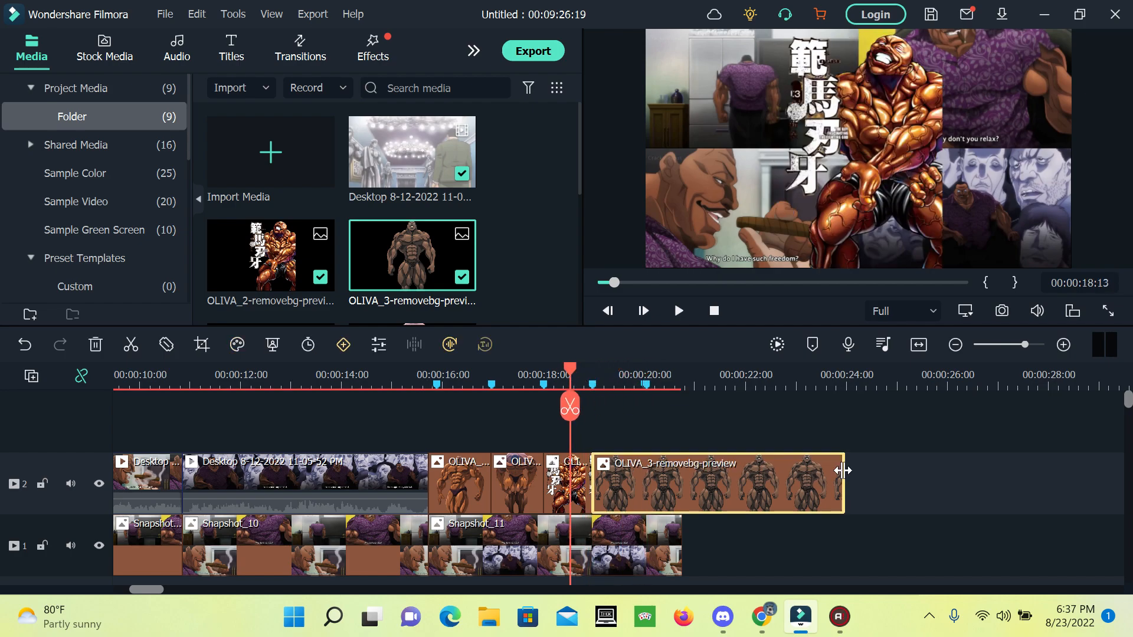
pyautogui.click(1063, 345)
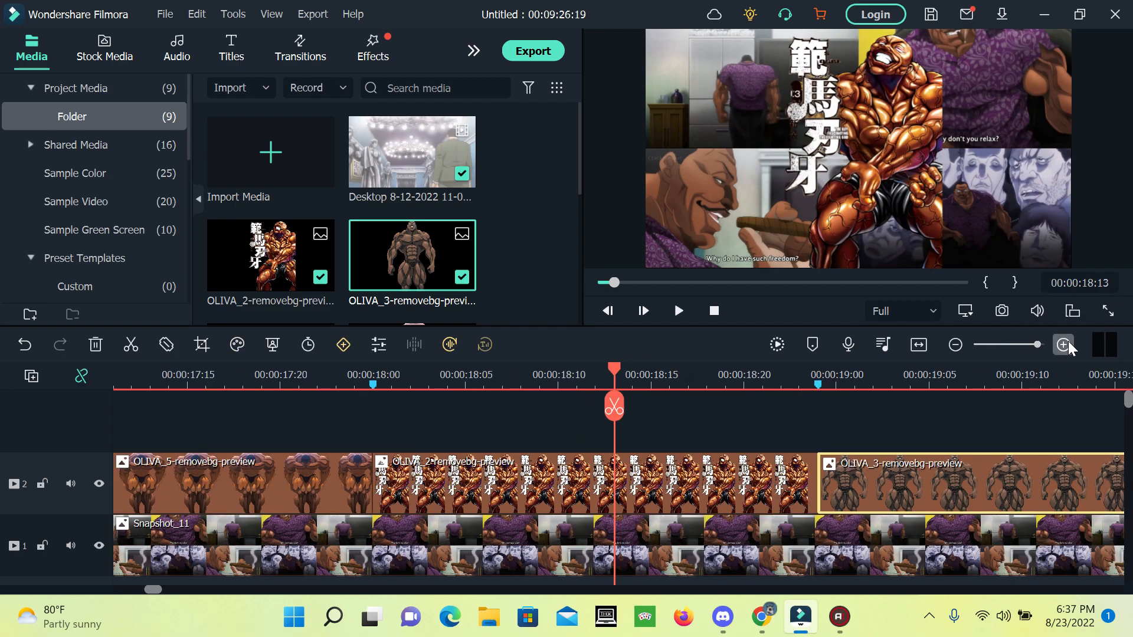
pyautogui.click(1063, 345)
pyautogui.scroll(-15, 810, 440)
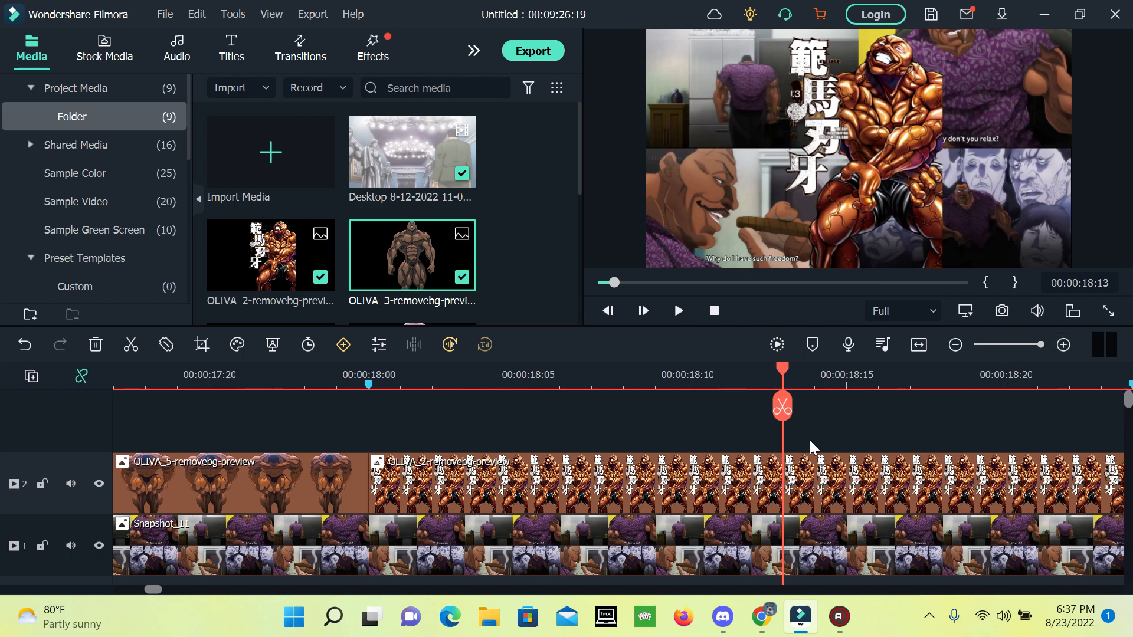
pyautogui.scroll(-2, 809, 440)
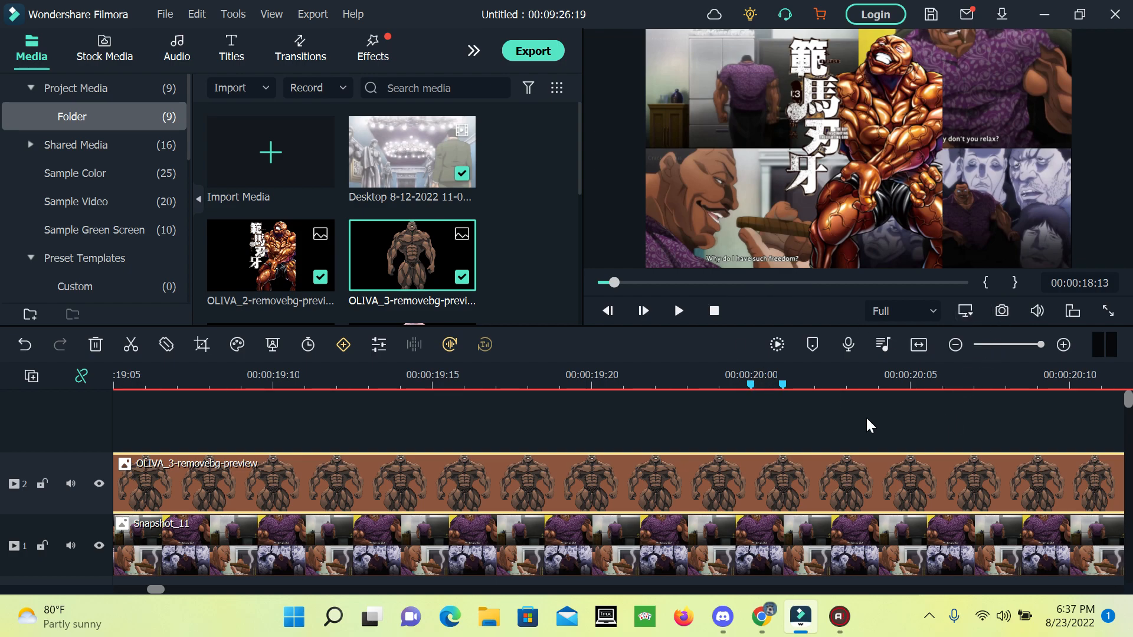
pyautogui.click(755, 416)
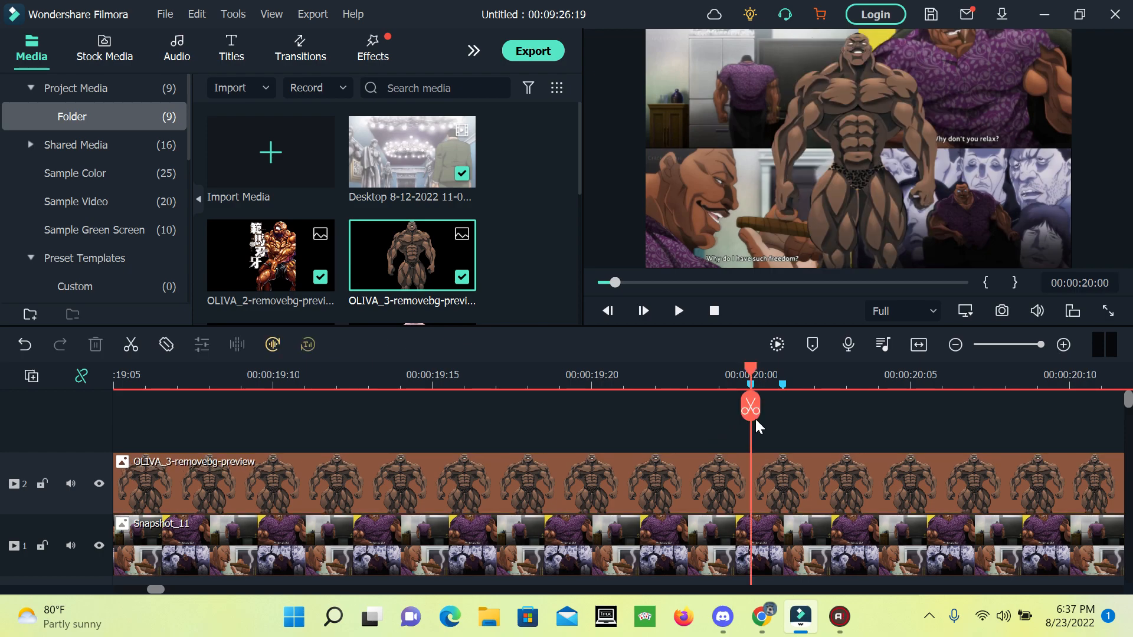
pyautogui.rightClick(787, 483)
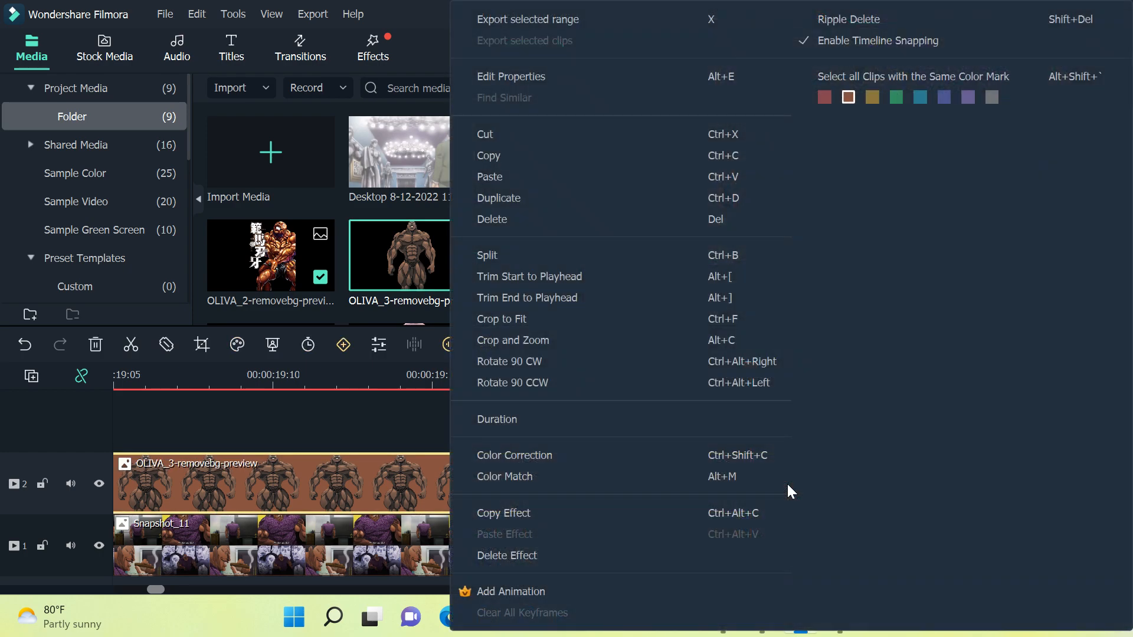
pyautogui.click(532, 253)
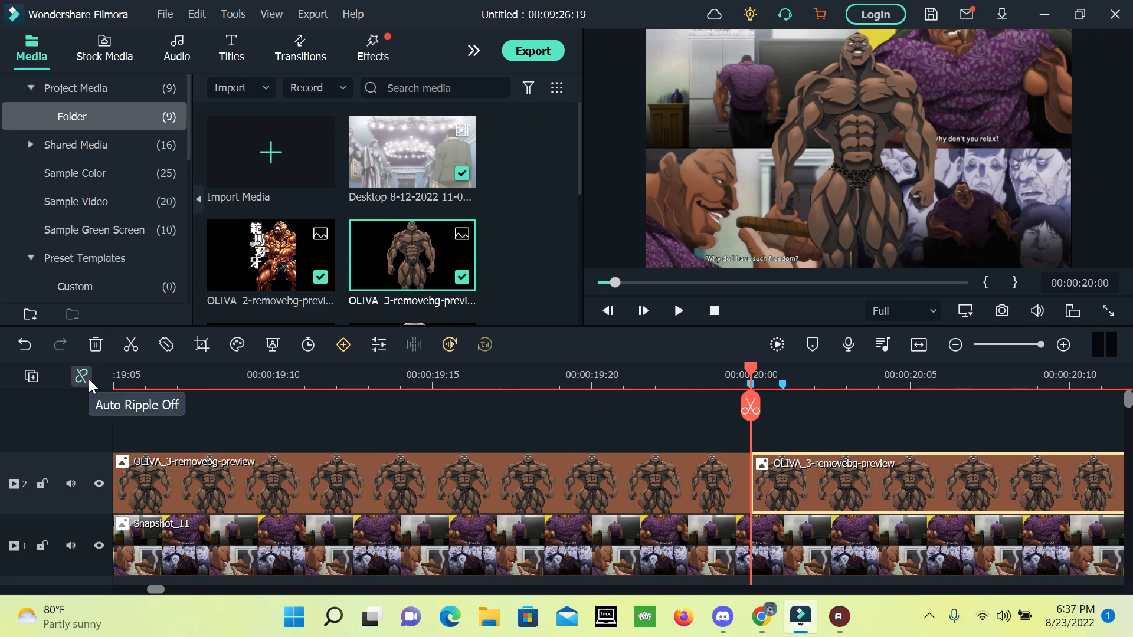
pyautogui.rightClick(882, 467)
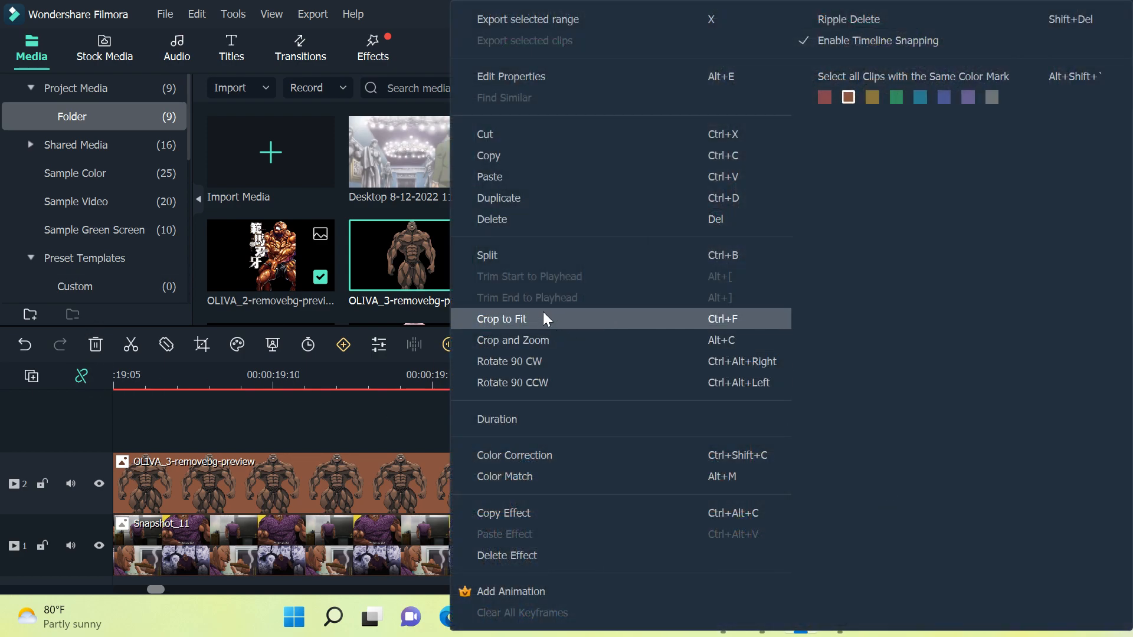
pyautogui.click(508, 224)
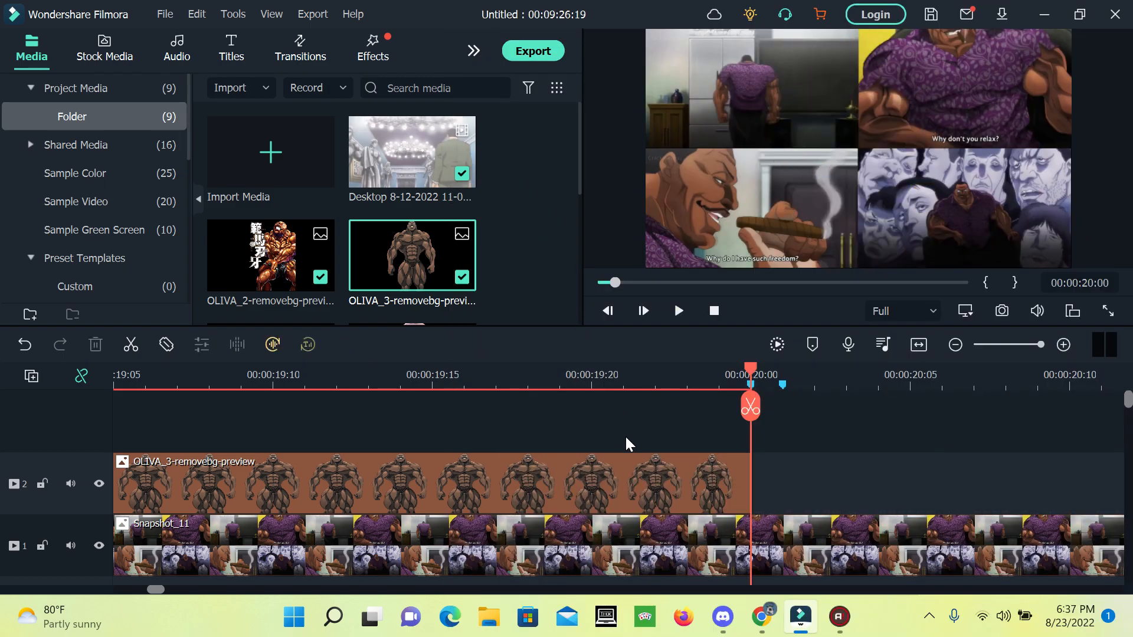
pyautogui.click(953, 345)
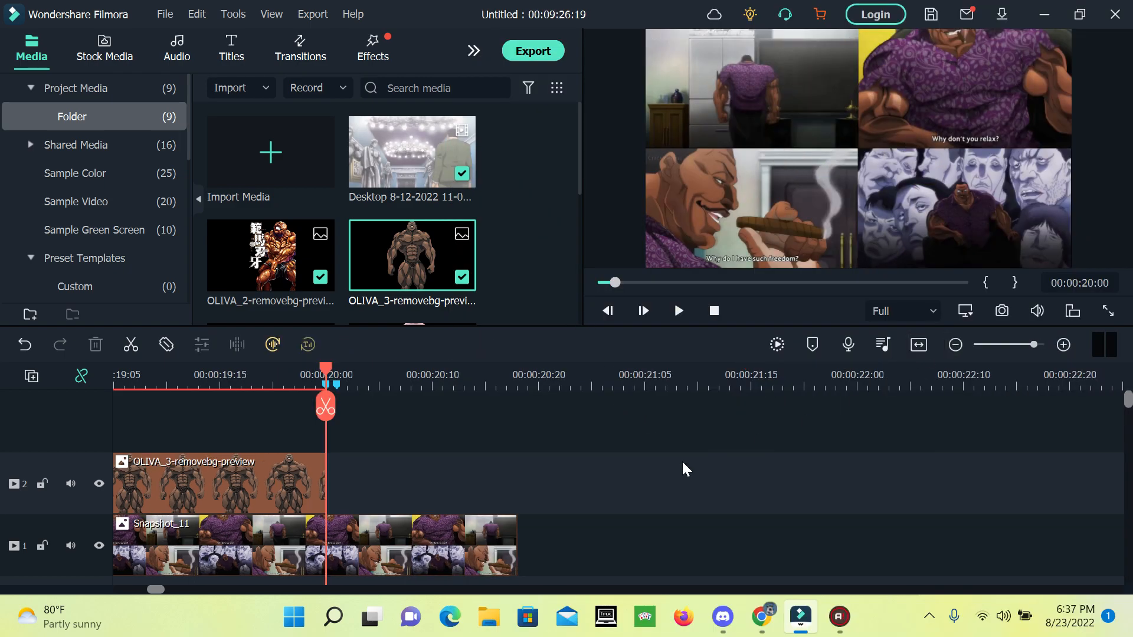
pyautogui.scroll(5, 670, 462)
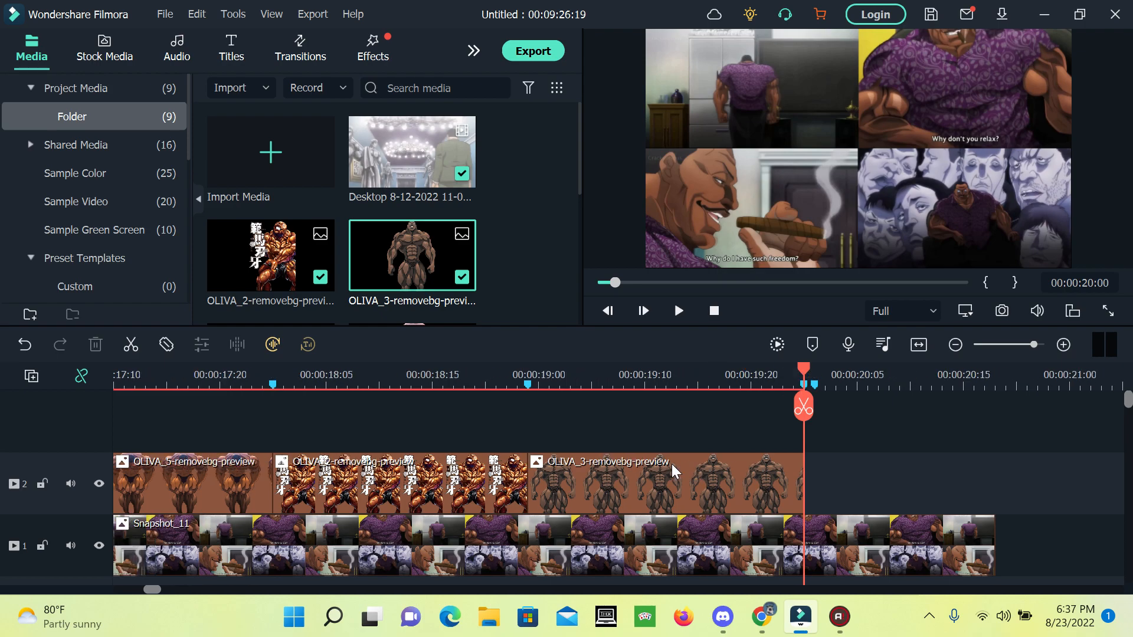
pyautogui.click(953, 344)
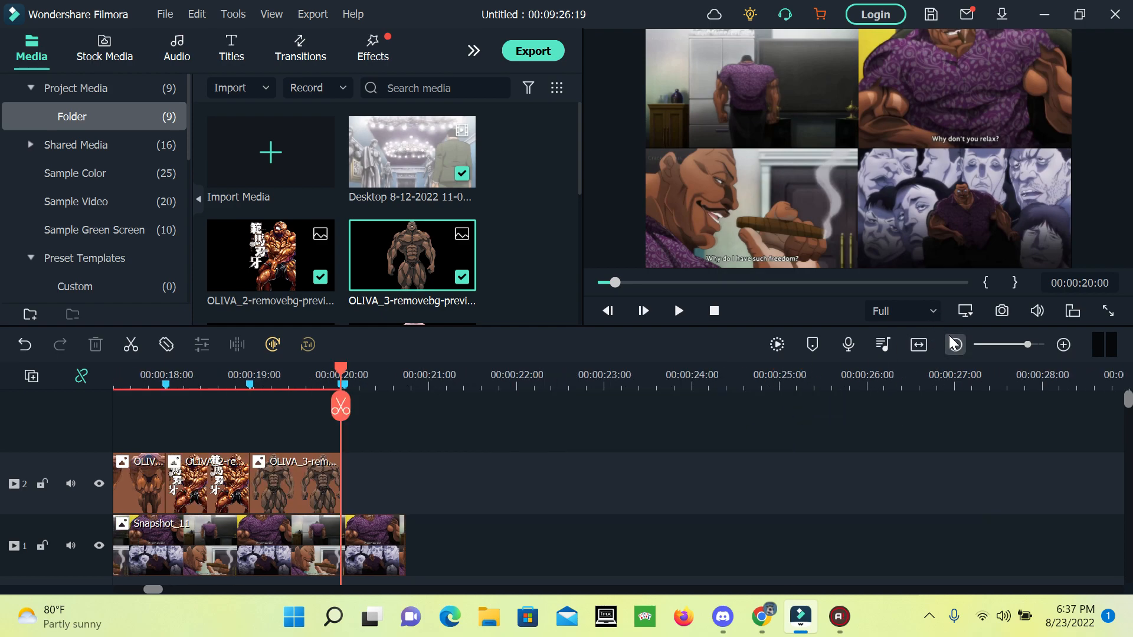
pyautogui.click(954, 345)
pyautogui.scroll(4, 696, 471)
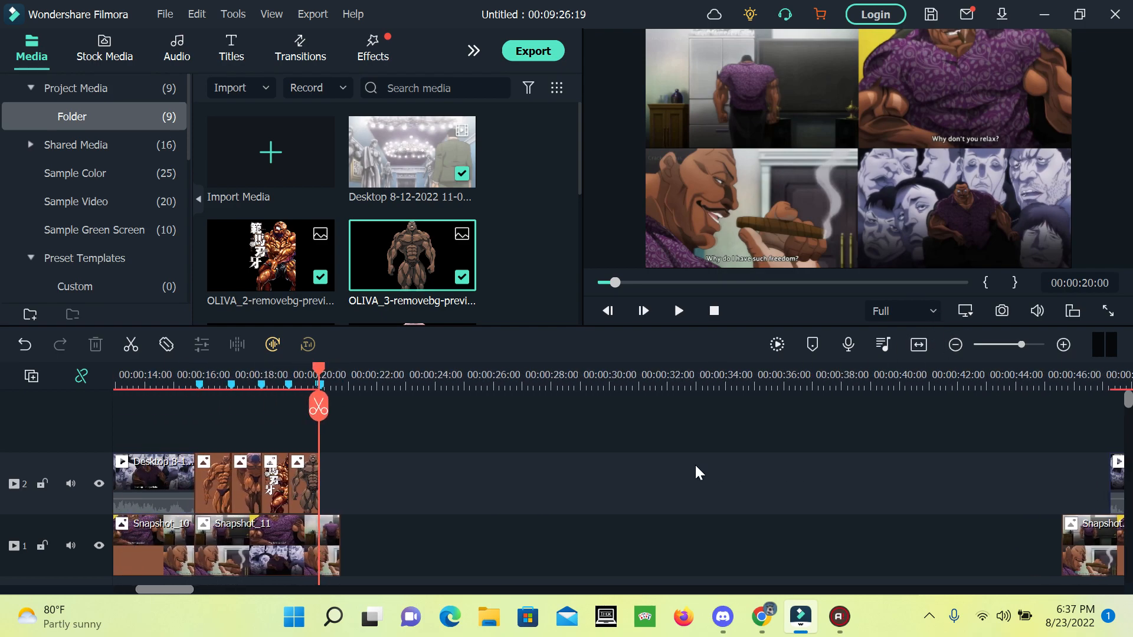
pyautogui.scroll(10, 695, 462)
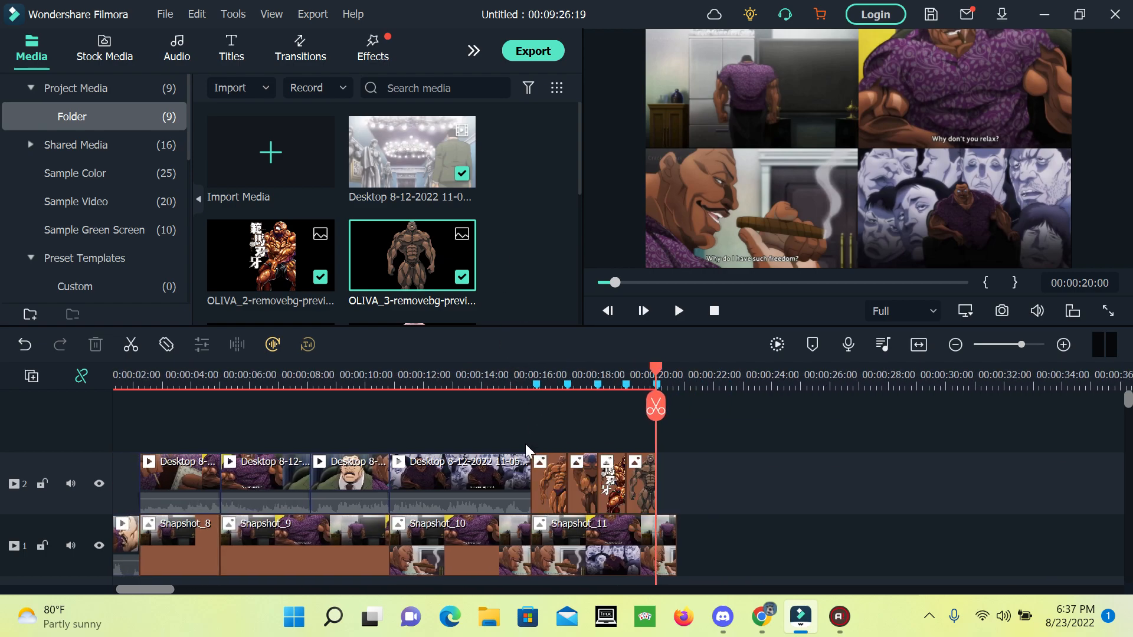
# Play back the OLIVA cut-out sequence over Snapshot_11 from just before its first cut-out to check the timing.
pyautogui.click(516, 420)
pyautogui.click(677, 309)
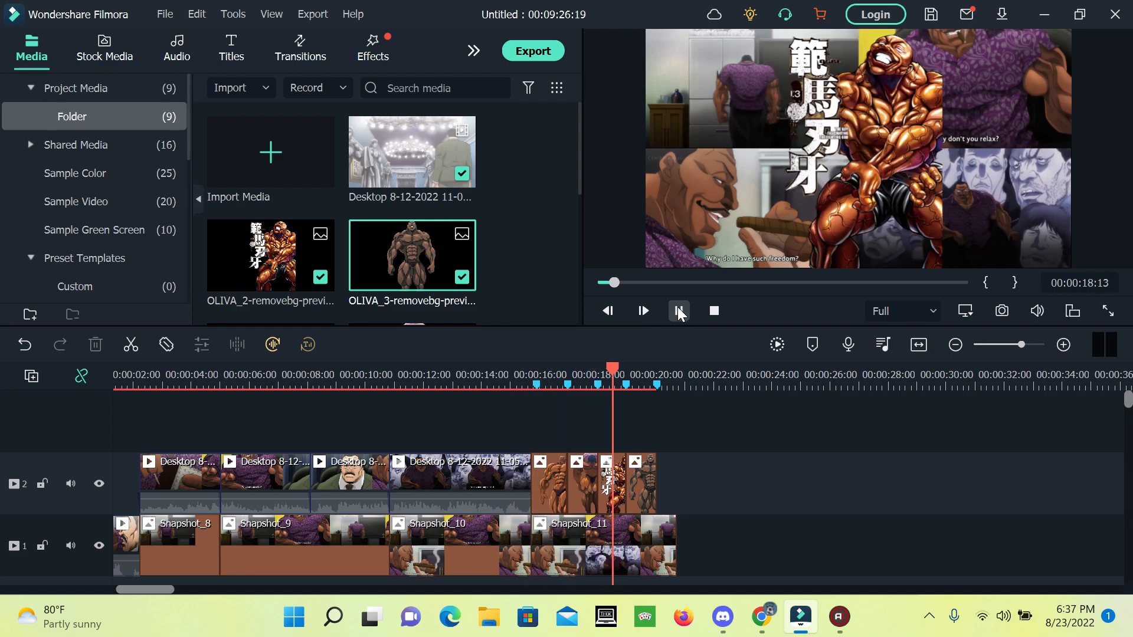
pyautogui.click(677, 309)
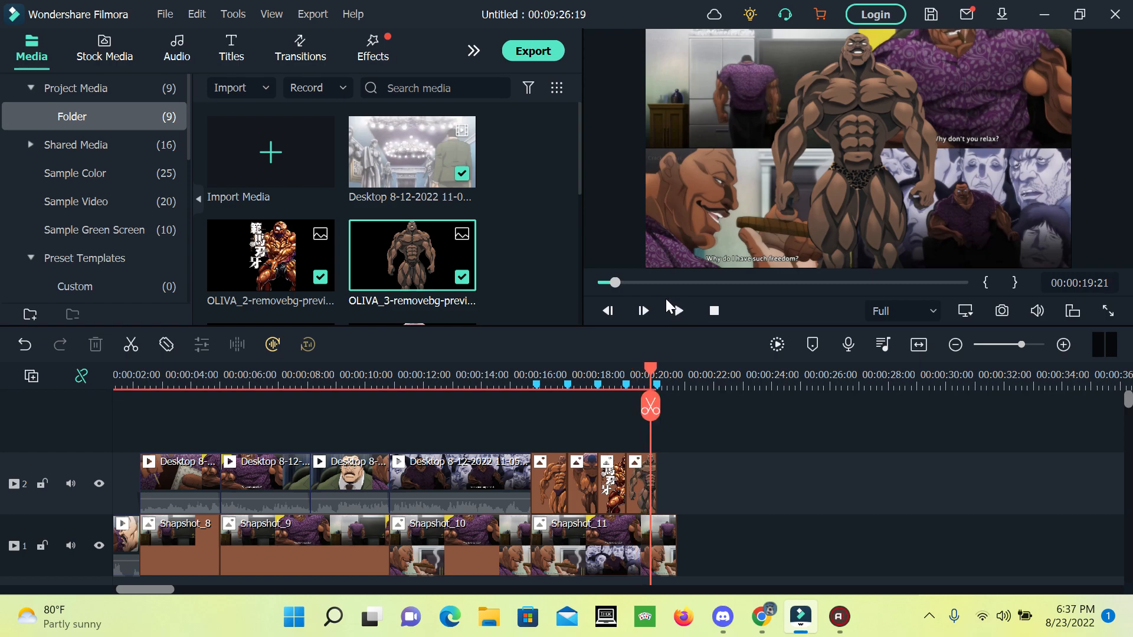
pyautogui.click(523, 431)
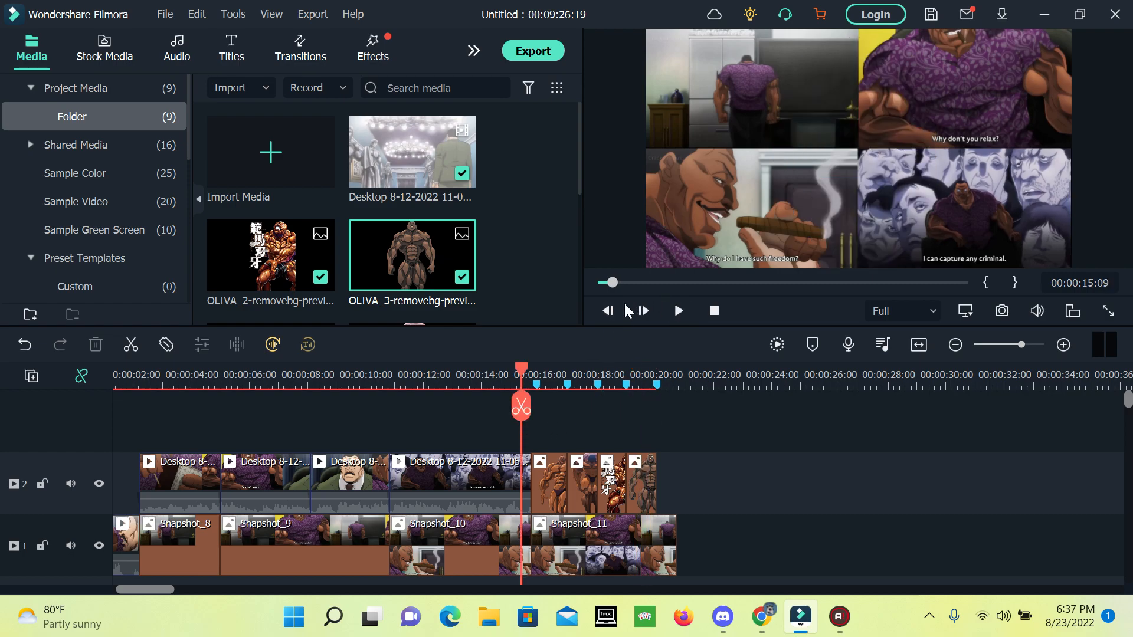
pyautogui.click(684, 311)
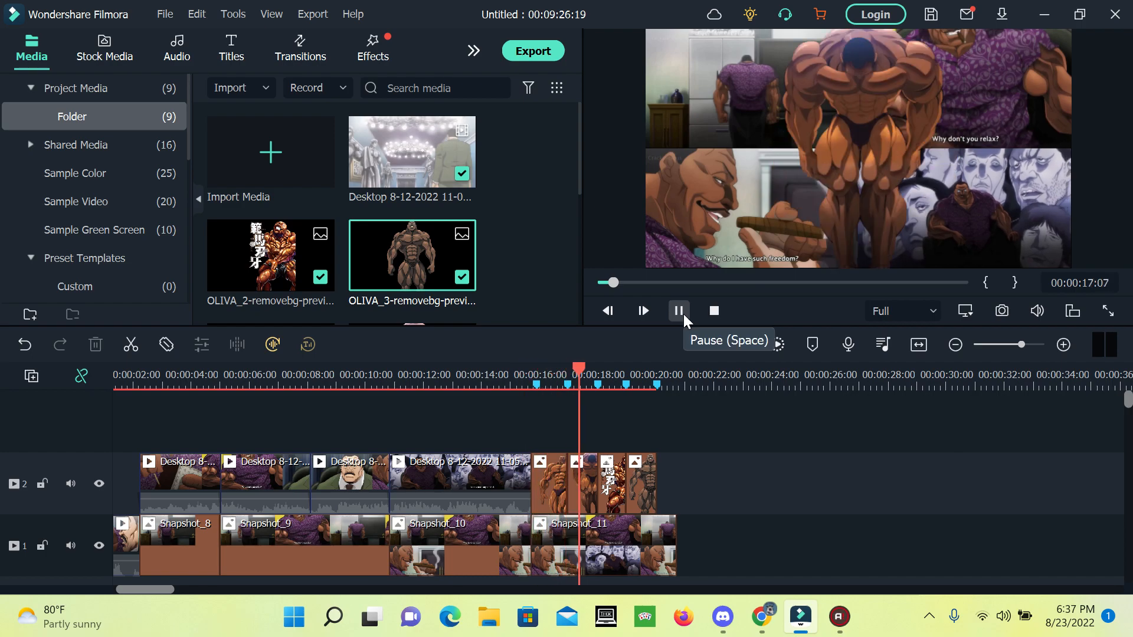
pyautogui.click(683, 314)
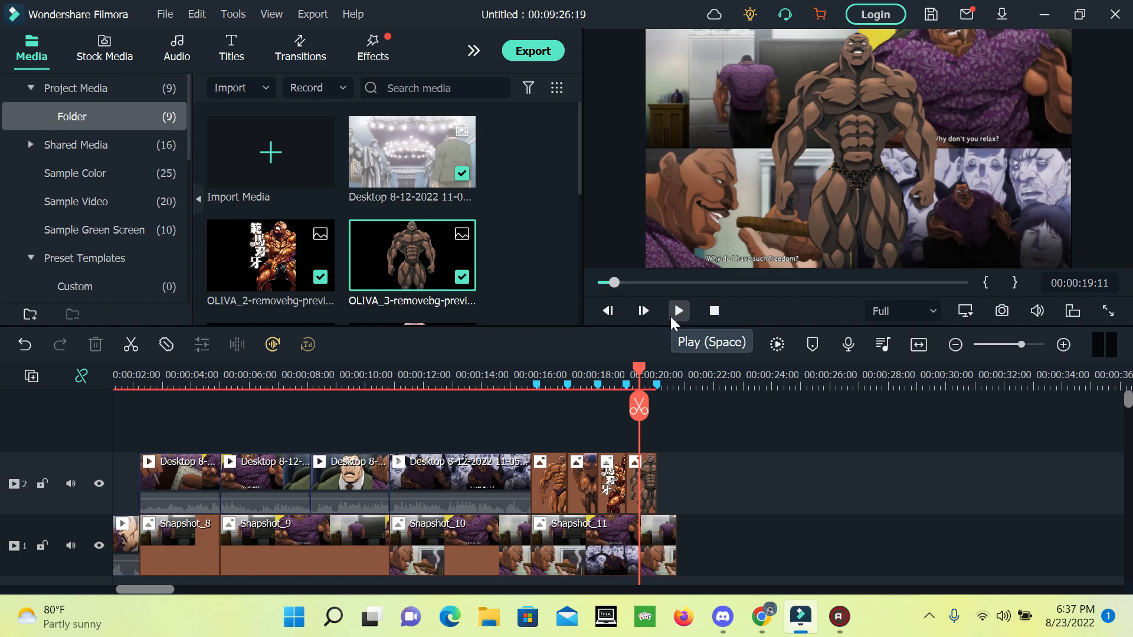
# Search the transitions for "wormhole" and add Wormhole 6 to the start of the first OLIVA cut-out on track 2.
pyautogui.click(547, 486)
pyautogui.click(307, 50)
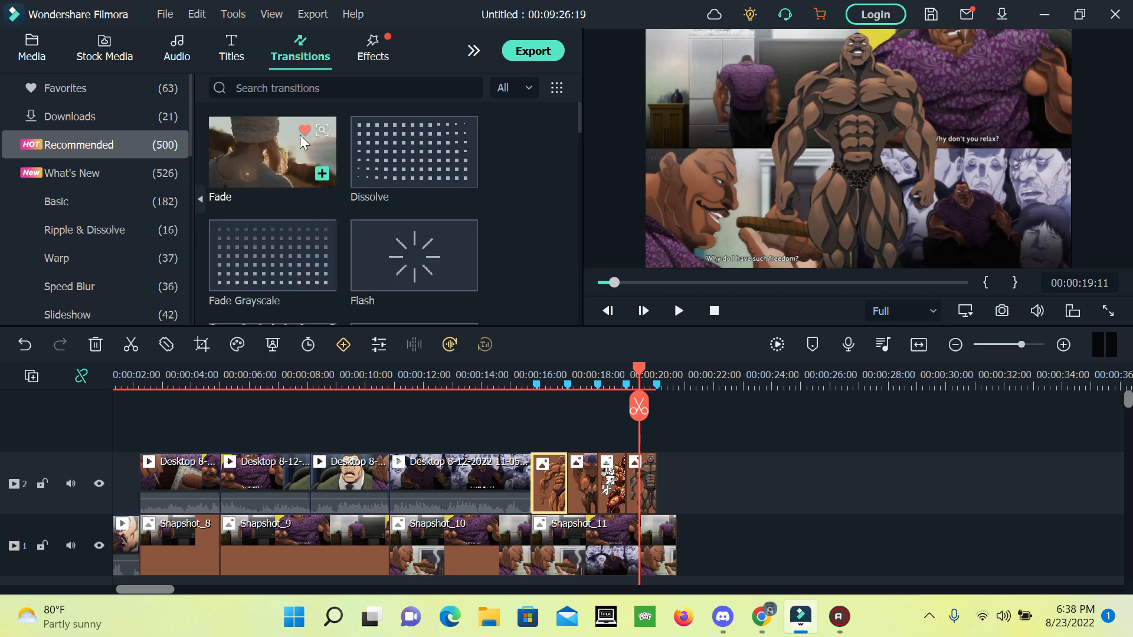
pyautogui.click(304, 88)
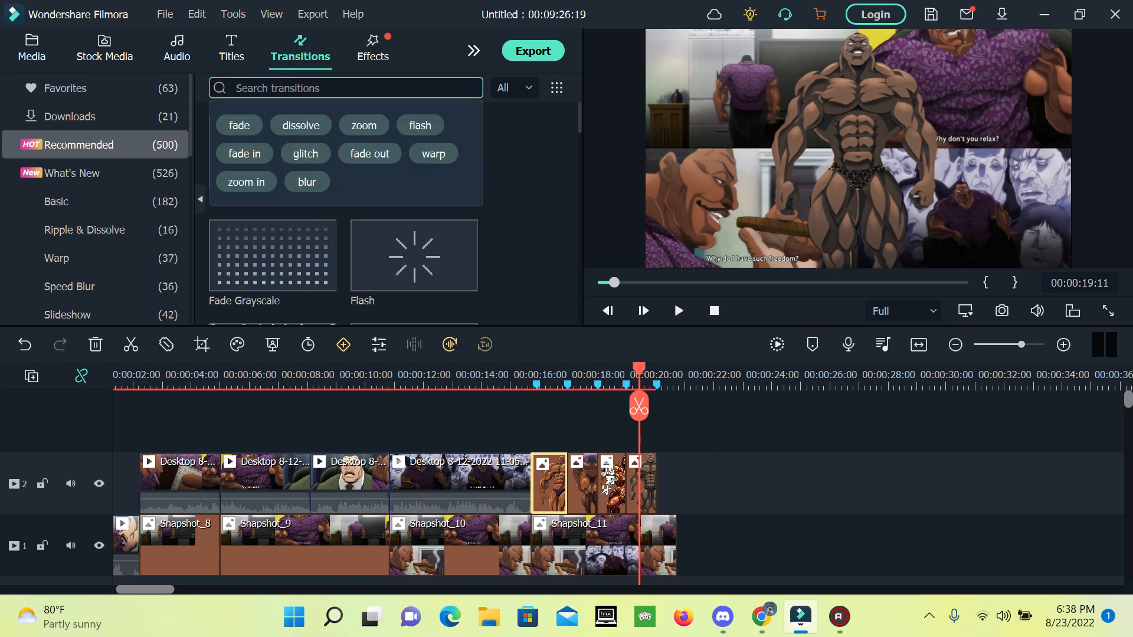
pyautogui.write('w')
pyautogui.write('o')
pyautogui.write('rmhole')
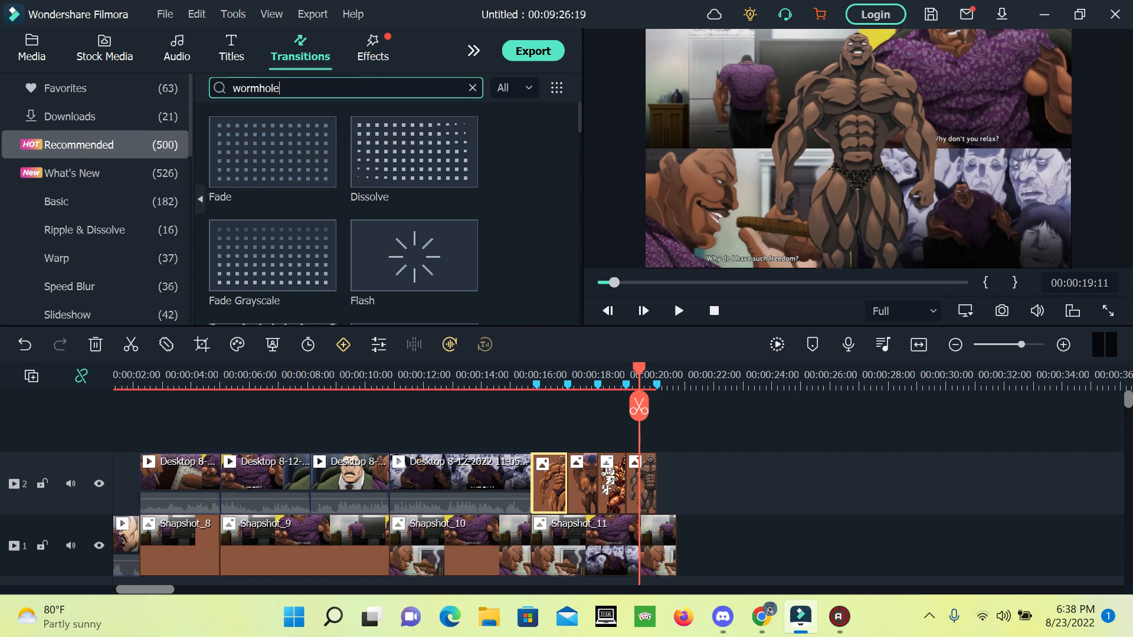
pyautogui.press('Return')
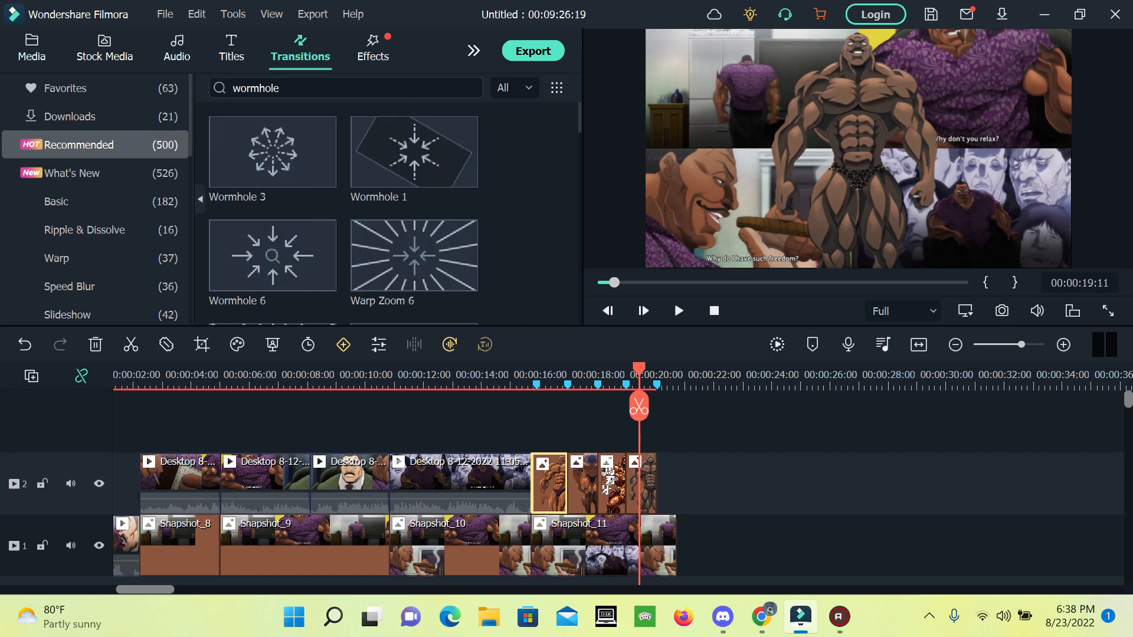
pyautogui.click(265, 227)
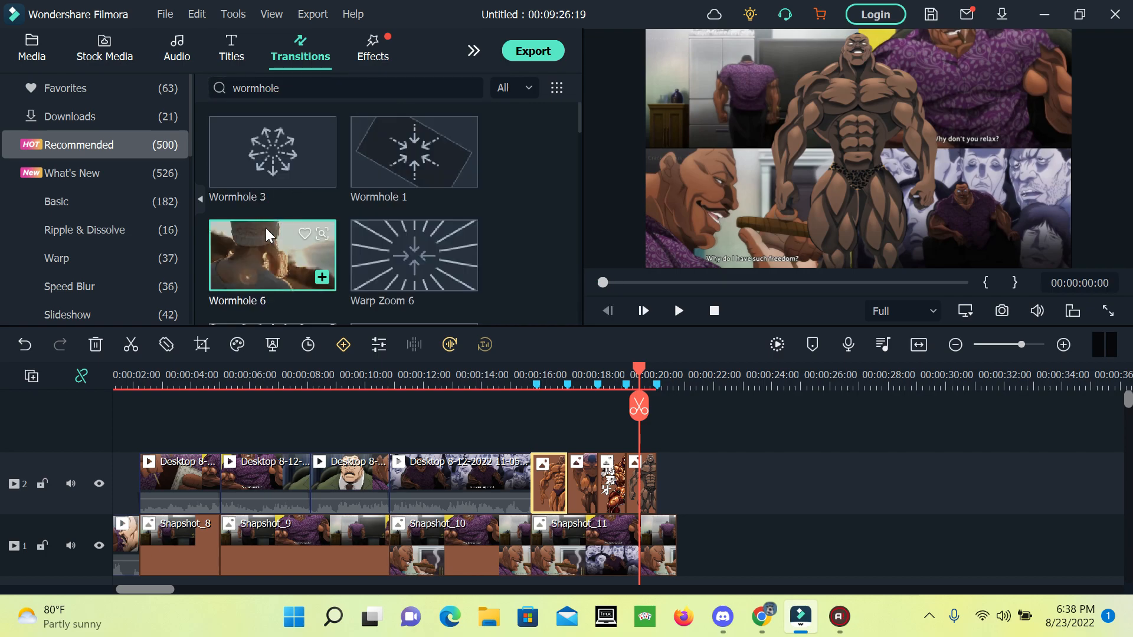
pyautogui.moveTo(256, 244); pyautogui.dragTo(545, 475)
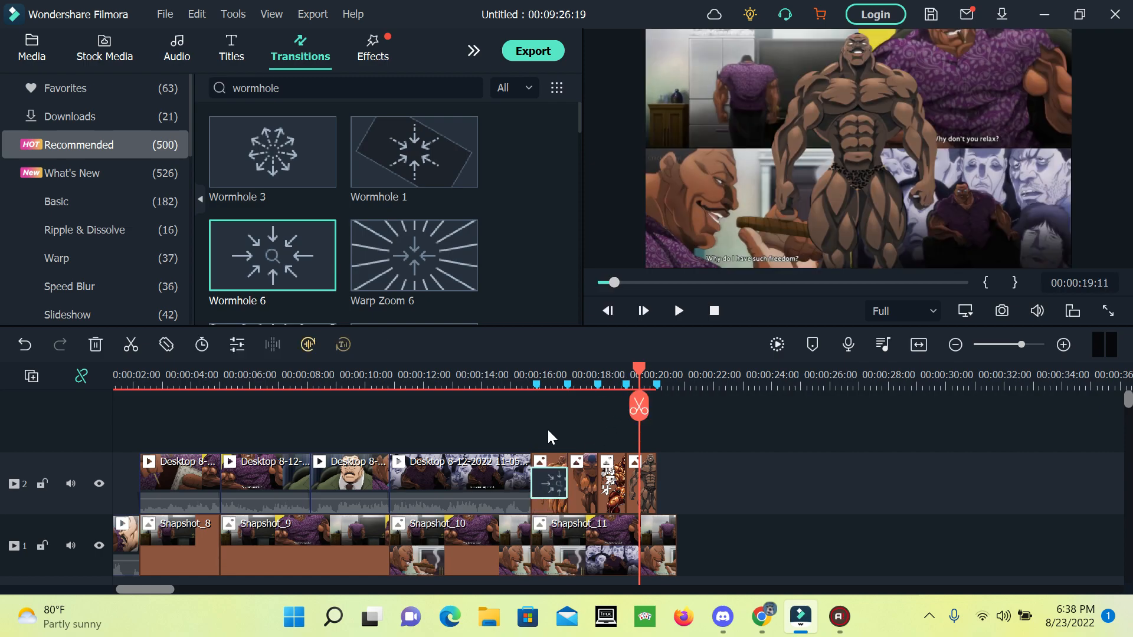
# Set the first cut-out's Wormhole 6 transition duration to 00:00:00:15, playing the transition before and after the change.
pyautogui.click(528, 437)
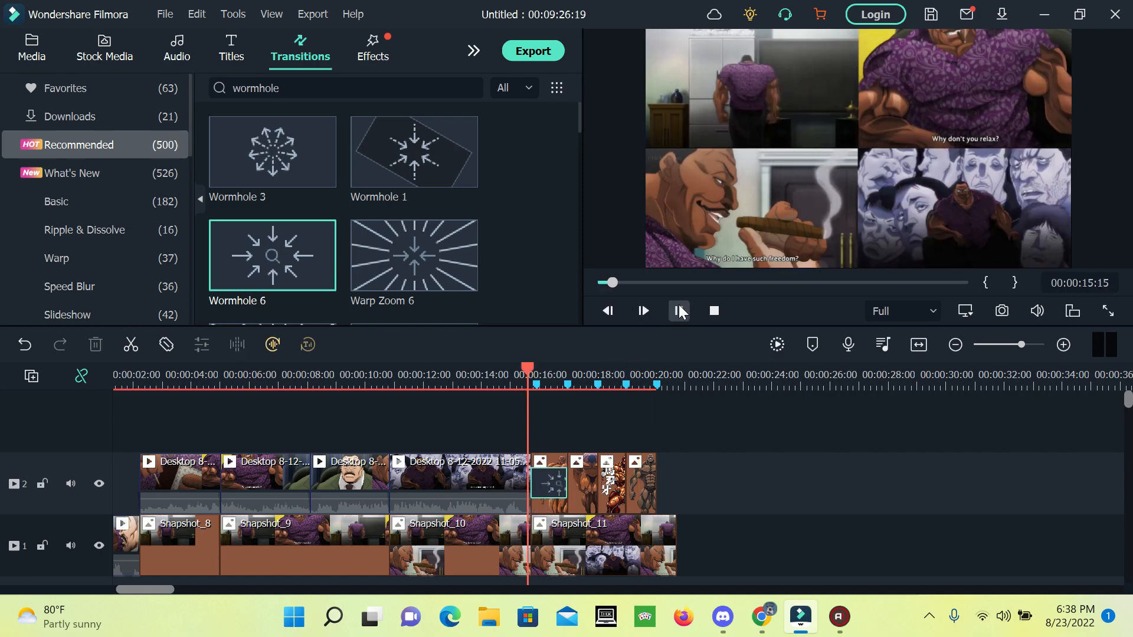
pyautogui.click(679, 305)
pyautogui.click(678, 304)
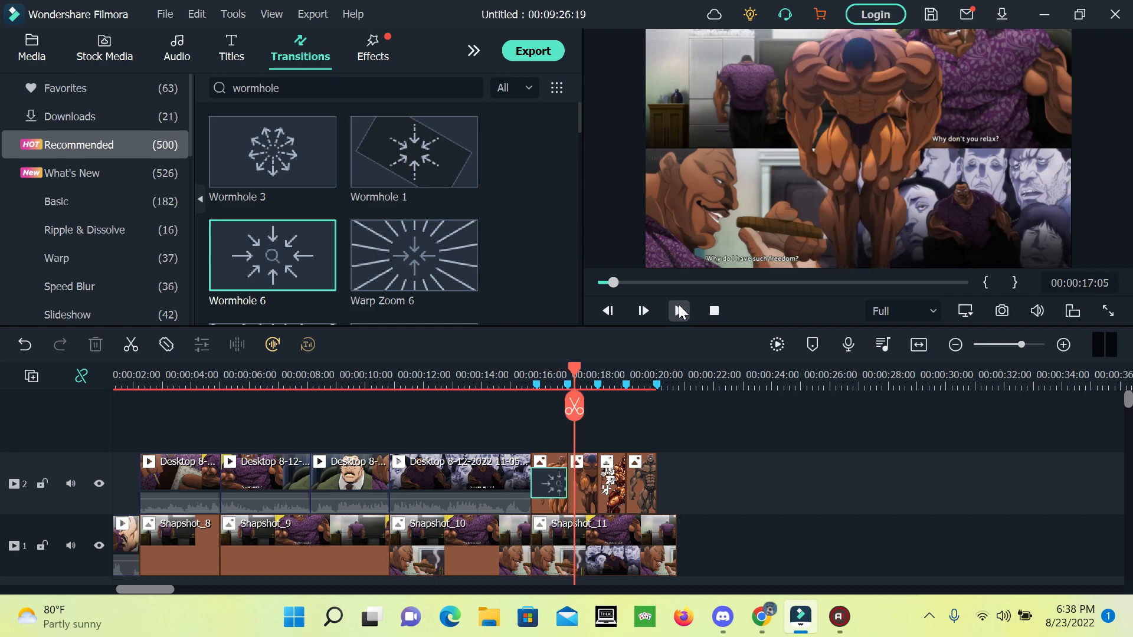
pyautogui.doubleClick(549, 488)
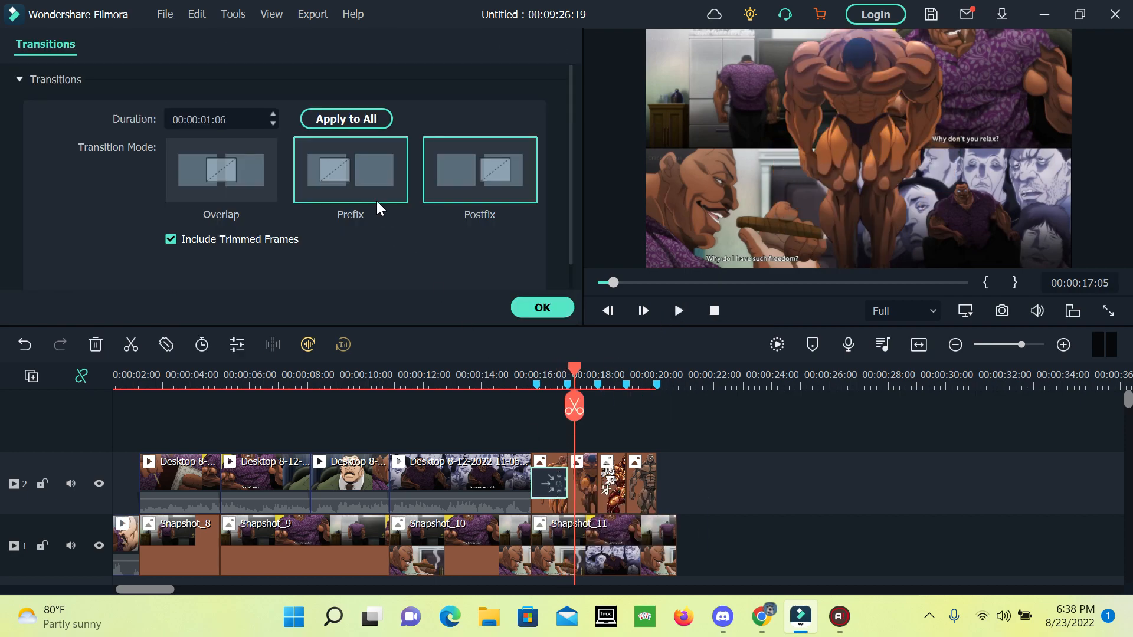
pyautogui.click(212, 121)
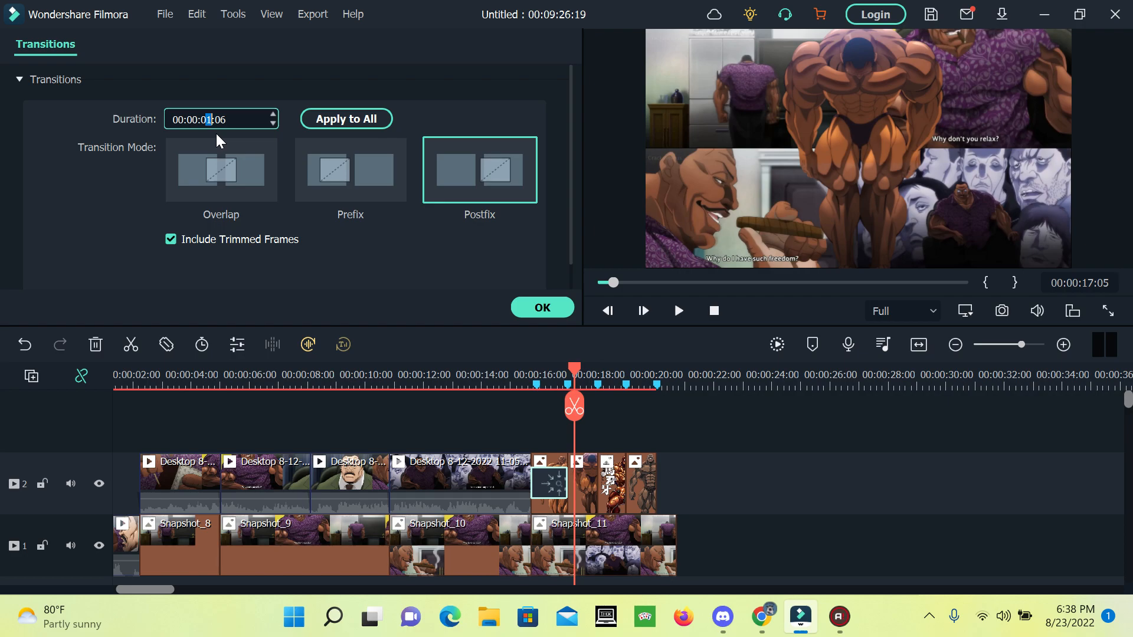
pyautogui.write('0:15')
pyautogui.moveTo(574, 376); pyautogui.dragTo(522, 378)
pyautogui.click(678, 311)
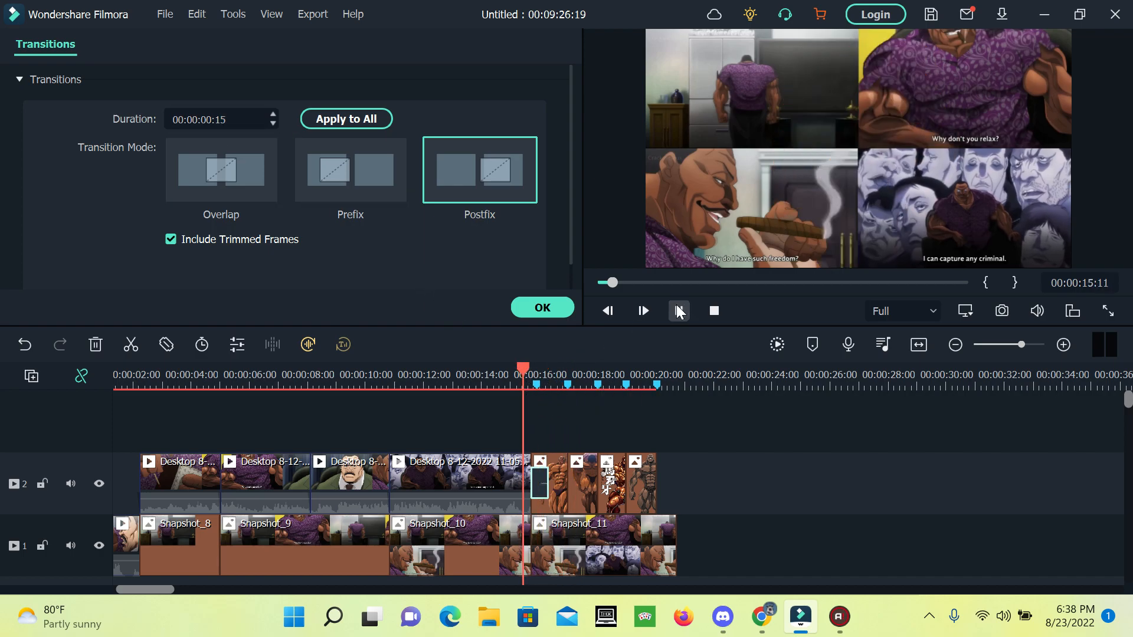
pyautogui.click(677, 306)
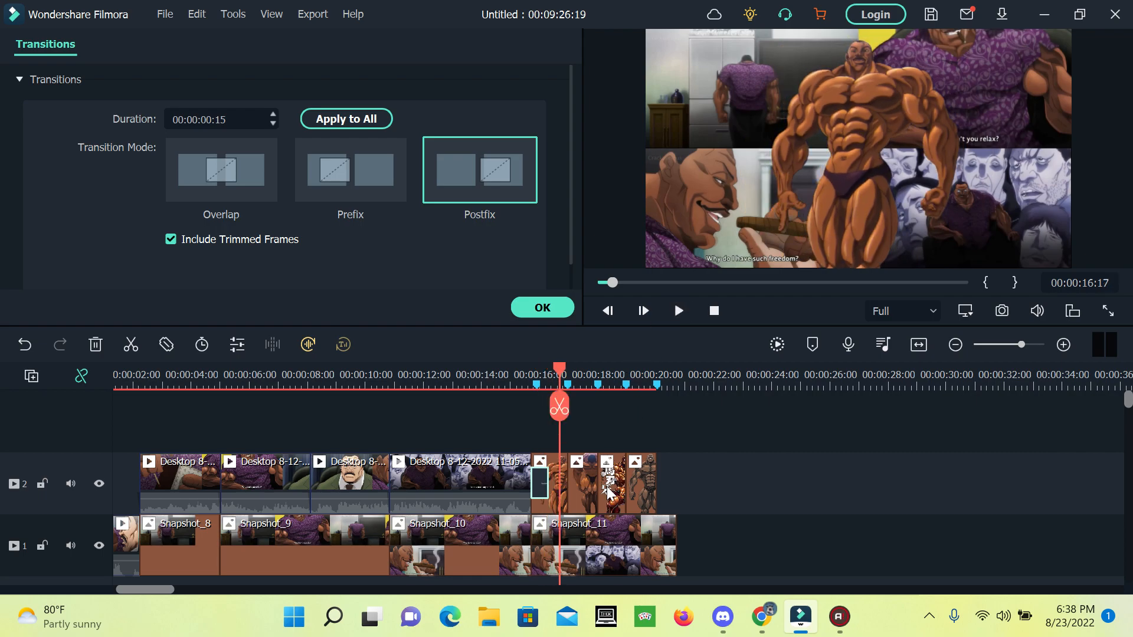
pyautogui.click(542, 310)
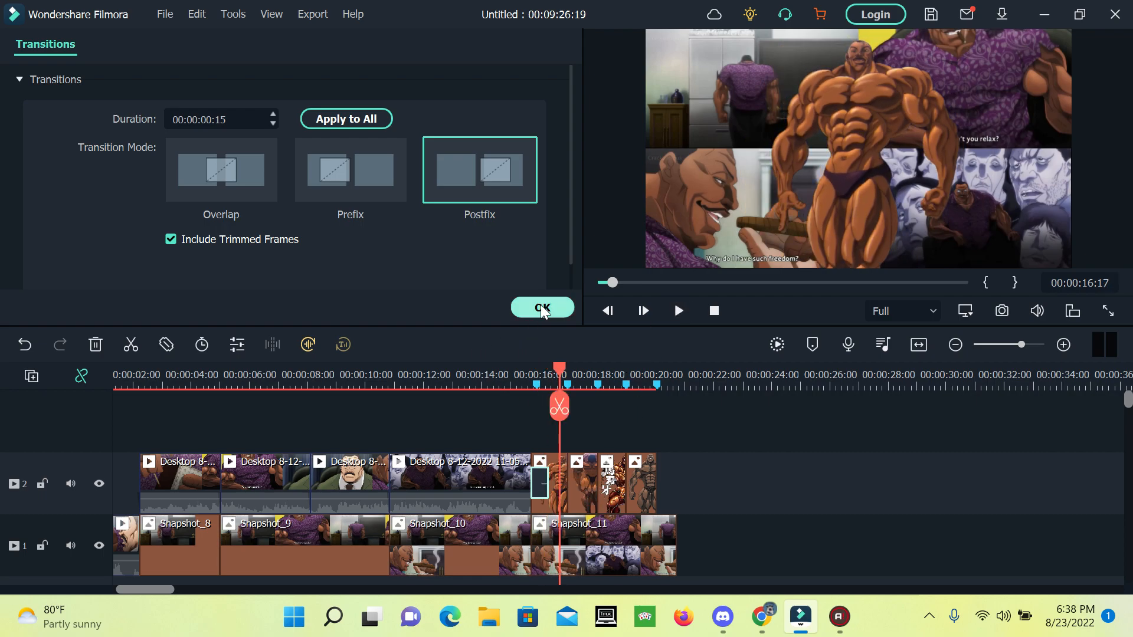
# Add a Wormhole 6 transition to the OLIVA_5 cut-out and set its duration to 00:00:00:15.
pyautogui.moveTo(273, 256); pyautogui.dragTo(584, 478)
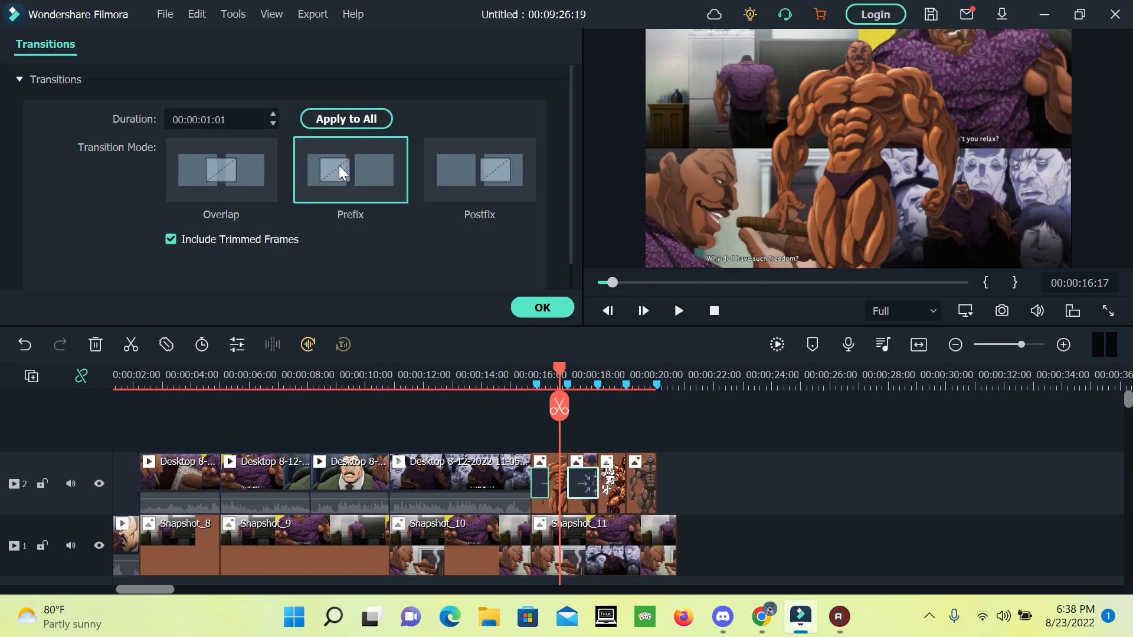
pyautogui.click(204, 120)
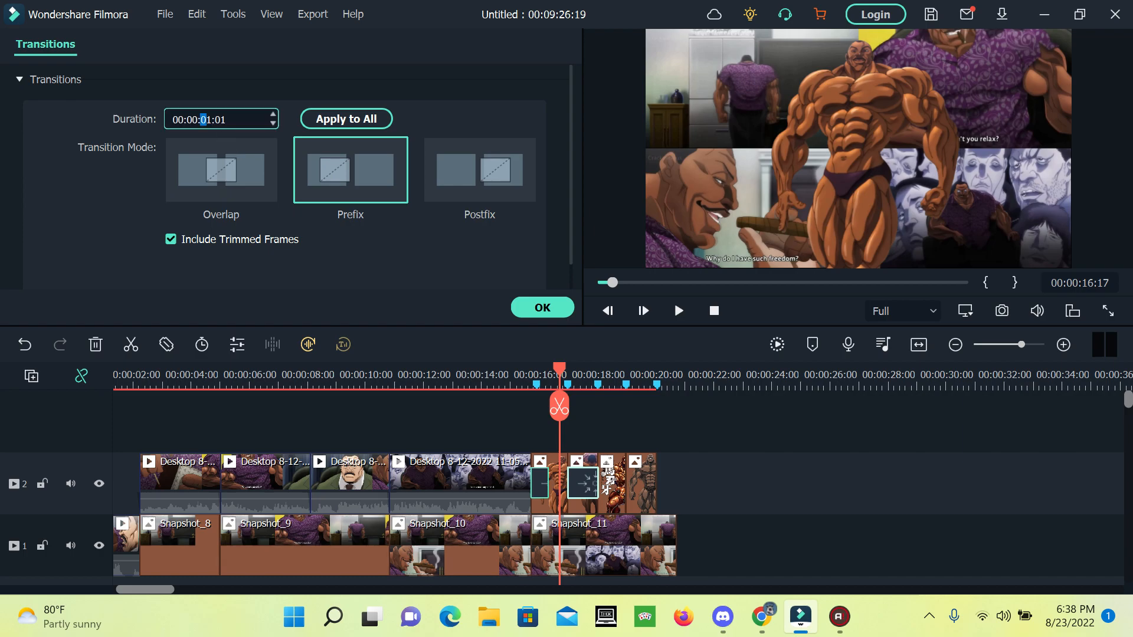
pyautogui.write('0:')
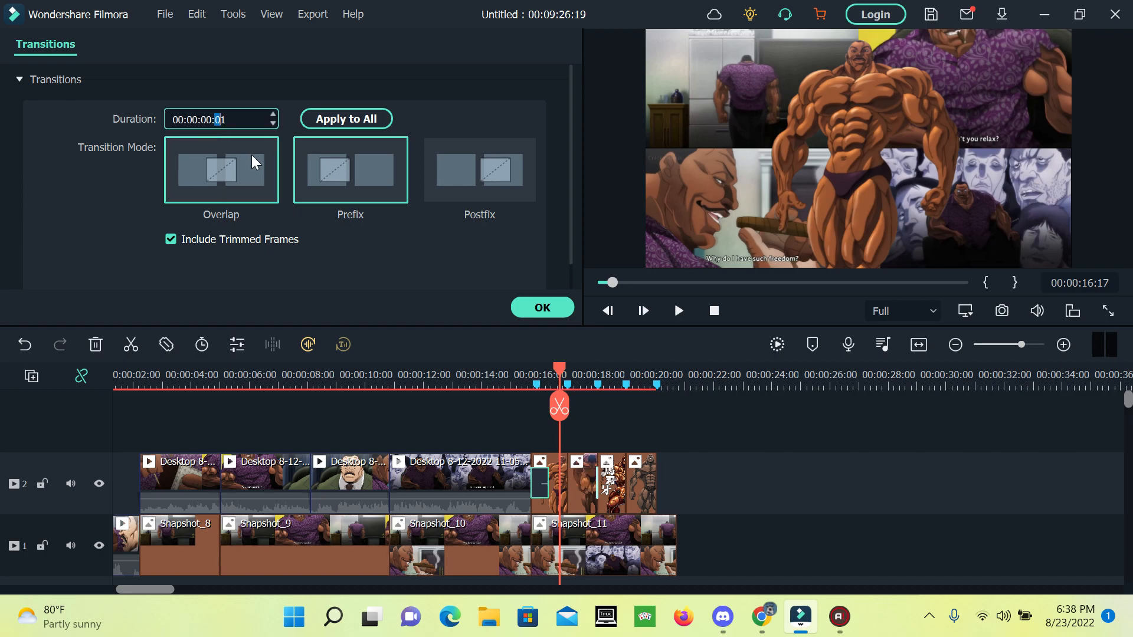
pyautogui.write('1')
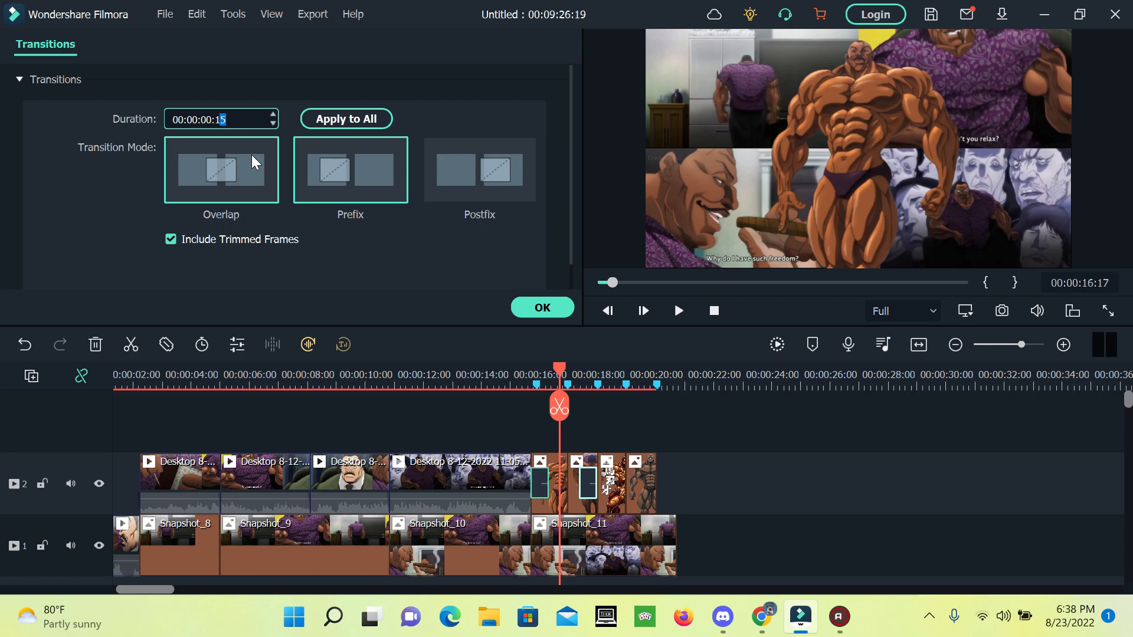
pyautogui.click(543, 308)
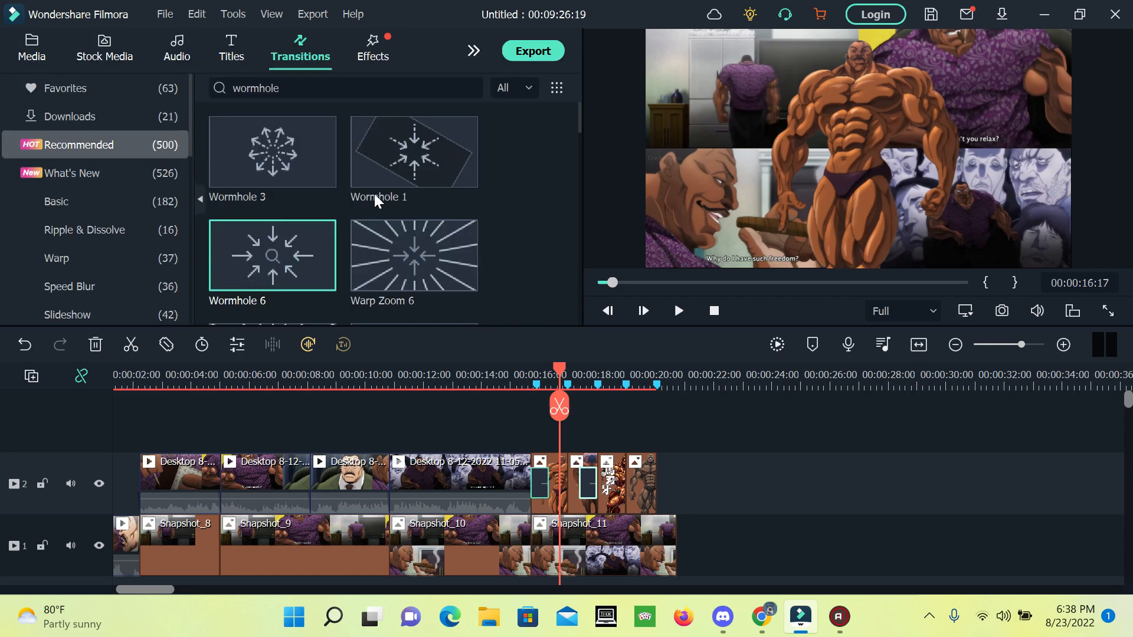
# Add a Wormhole 6 transition to the OLIVA_2 cut-out and set its duration to 00:00:00:15.
pyautogui.moveTo(293, 262)
pyautogui.moveTo(460, 408); pyautogui.dragTo(615, 487)
pyautogui.doubleClick(612, 484)
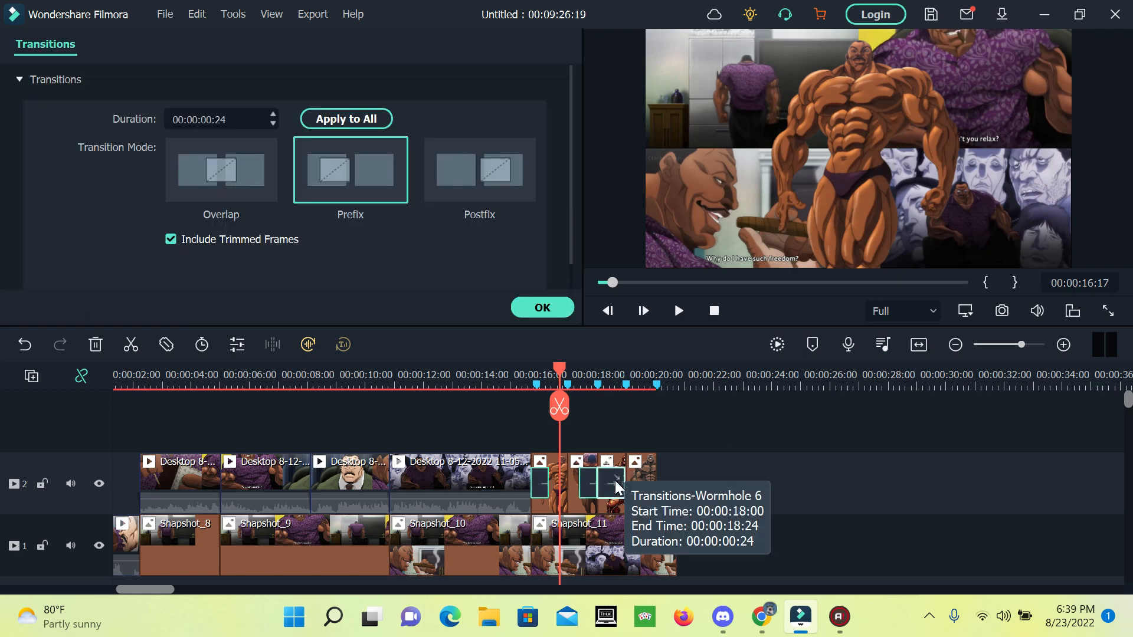
pyautogui.click(218, 117)
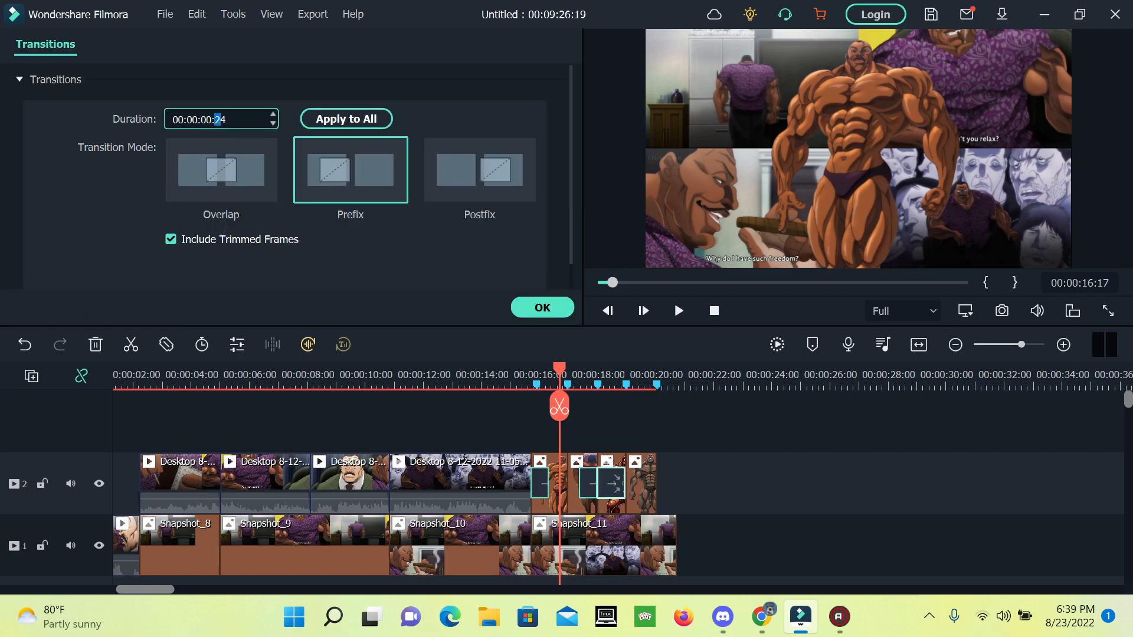
pyautogui.write('15')
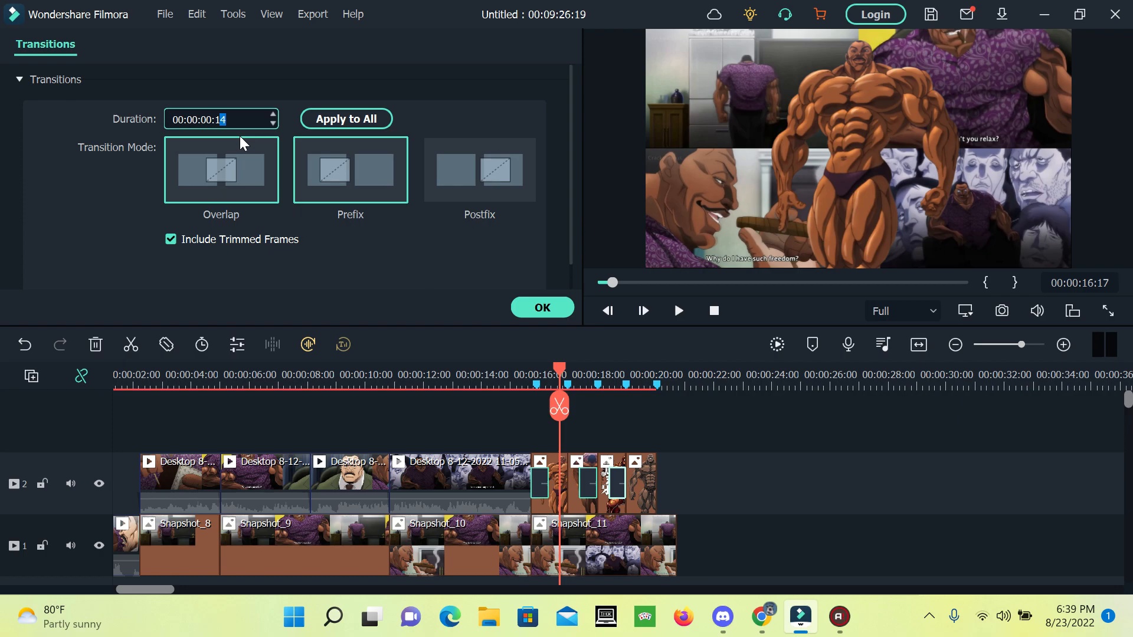
pyautogui.click(529, 307)
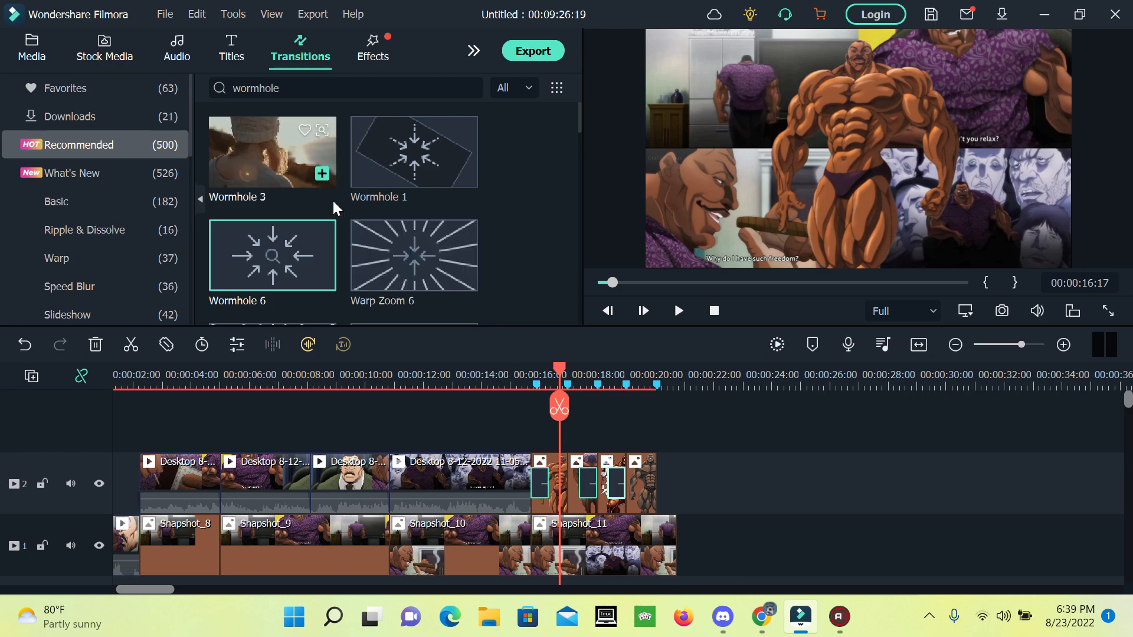
# Move the Wormhole 6 transitions on OLIVA_2 and OLIVA_5 to the start of their clips.
pyautogui.doubleClick(616, 483)
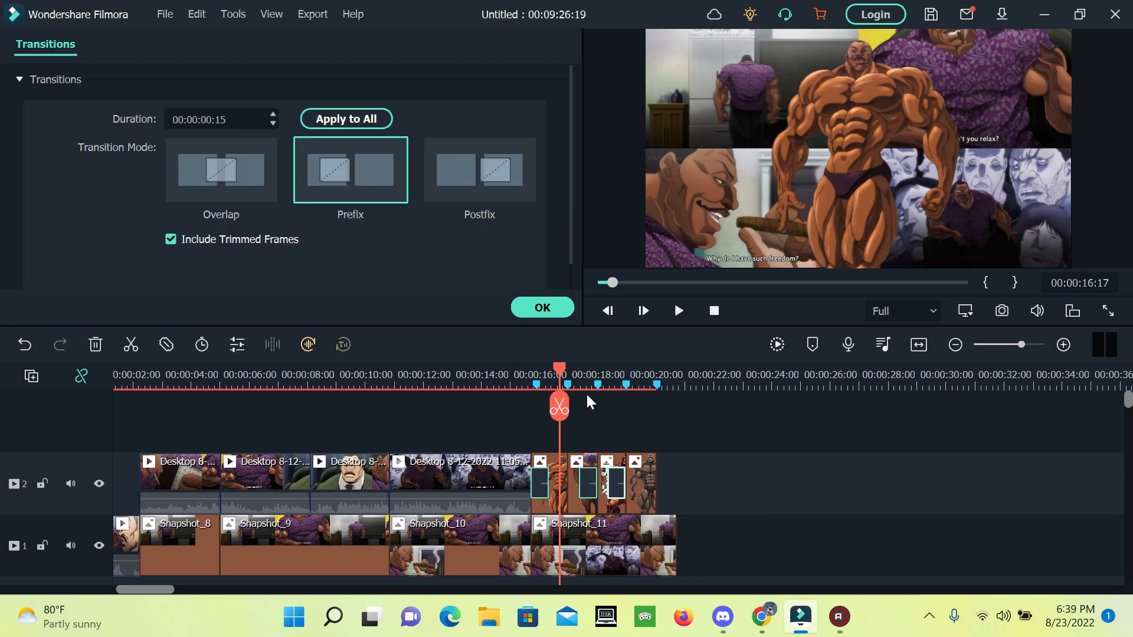
pyautogui.click(543, 309)
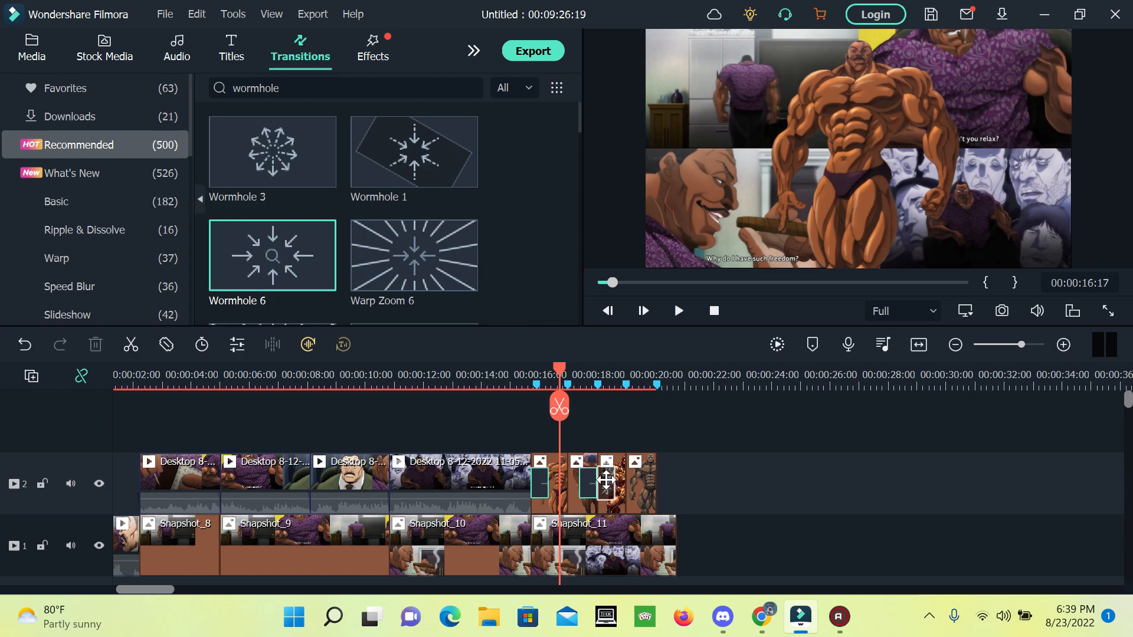
pyautogui.click(571, 482)
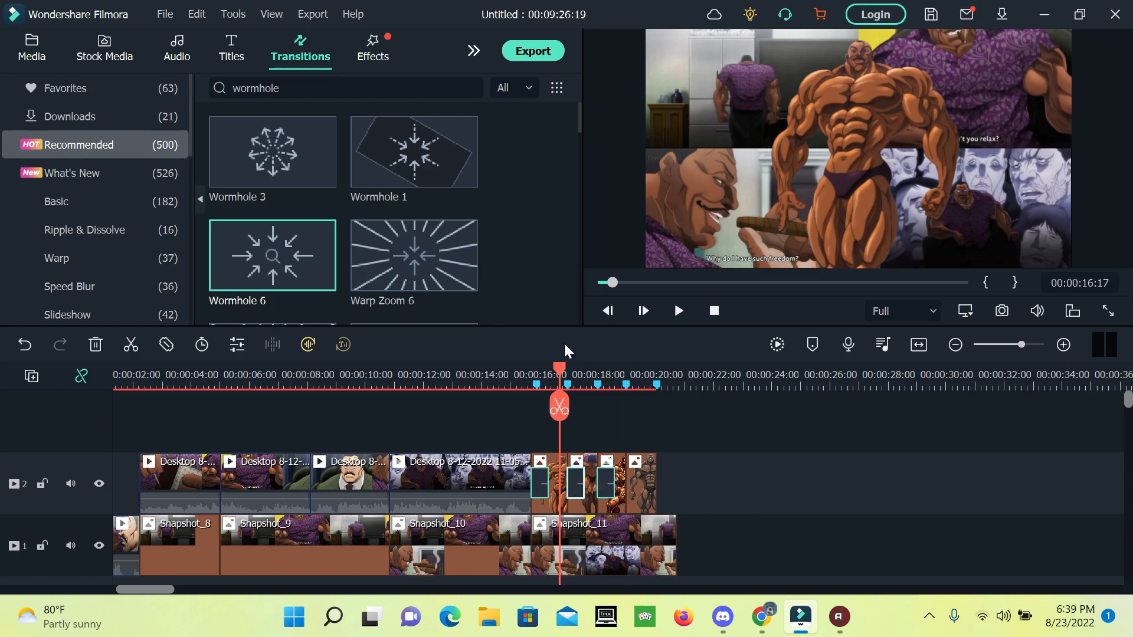
# Add a Wormhole 6 transition to the OLIVA_3 cut-out, set its duration to 00:00:00:15 and move it to the clip's start.
pyautogui.moveTo(255, 264); pyautogui.dragTo(644, 477)
pyautogui.doubleClick(642, 482)
pyautogui.click(211, 116)
pyautogui.write('00:00:00:15')
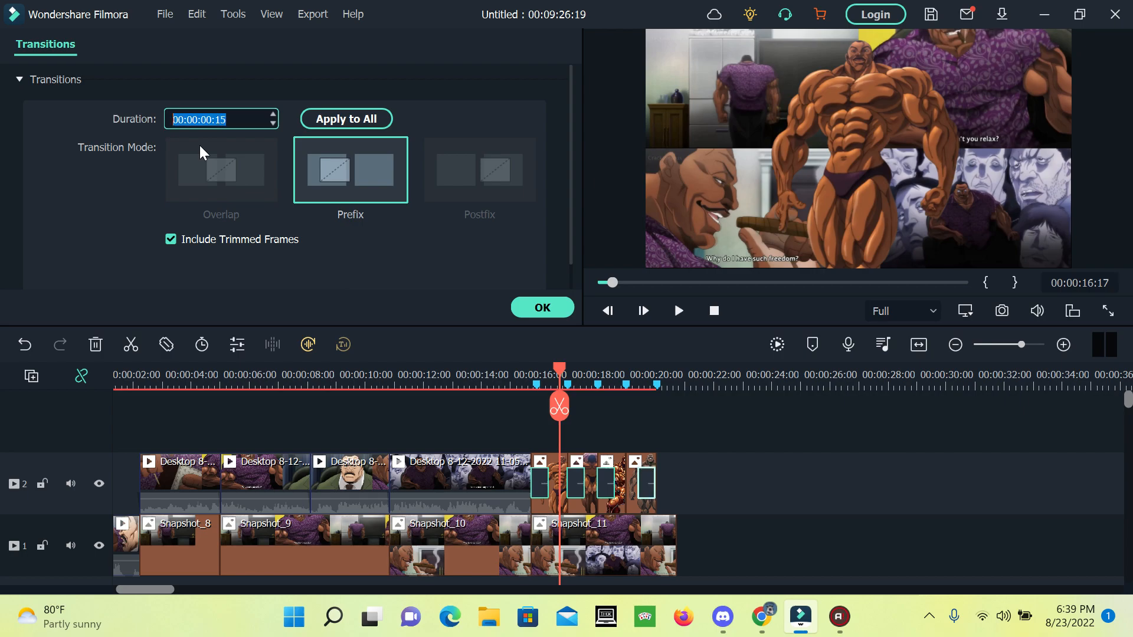
pyautogui.click(646, 484)
pyautogui.moveTo(645, 482); pyautogui.dragTo(634, 481)
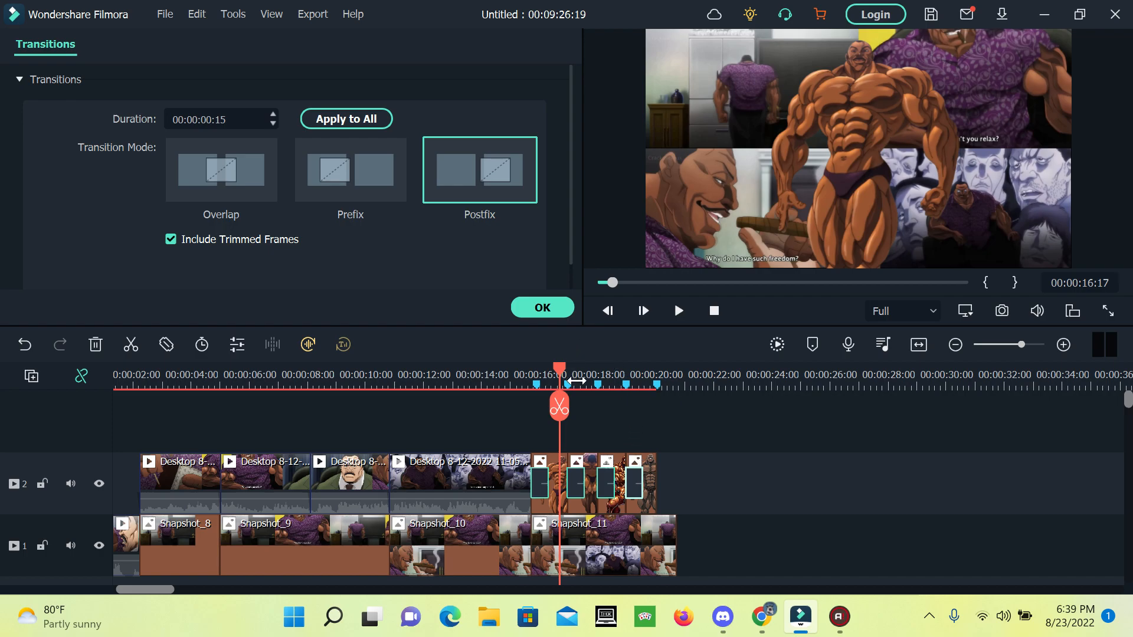
# Play back the cut-out sequence with its Wormhole 6 transitions repeatedly, and play the whole video from the beginning.
pyautogui.click(524, 377)
pyautogui.click(673, 310)
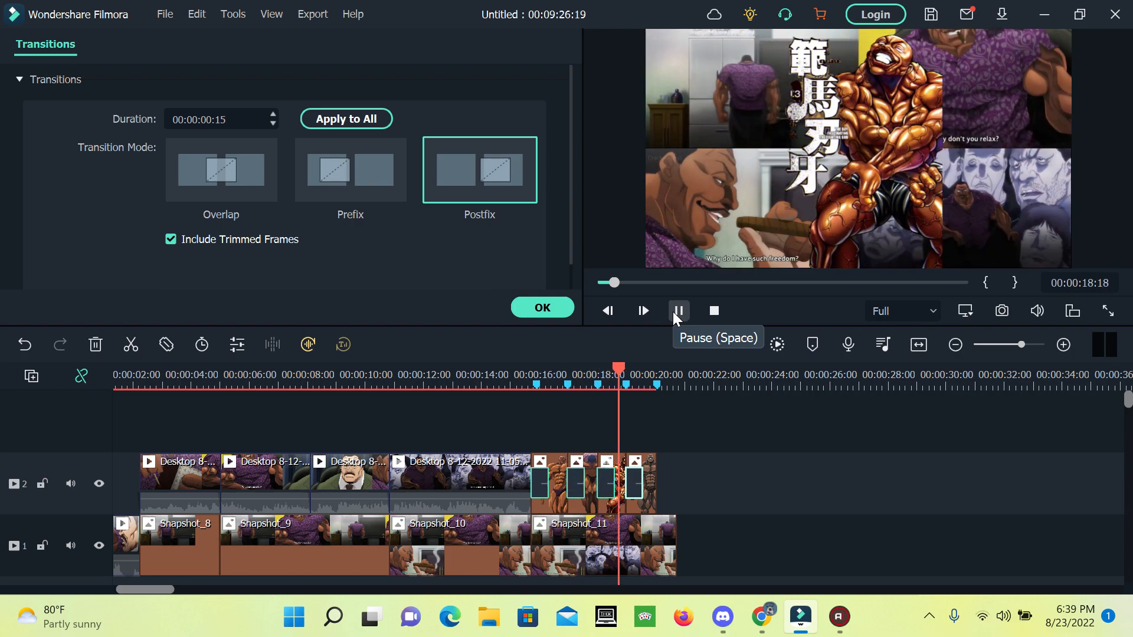
pyautogui.click(672, 311)
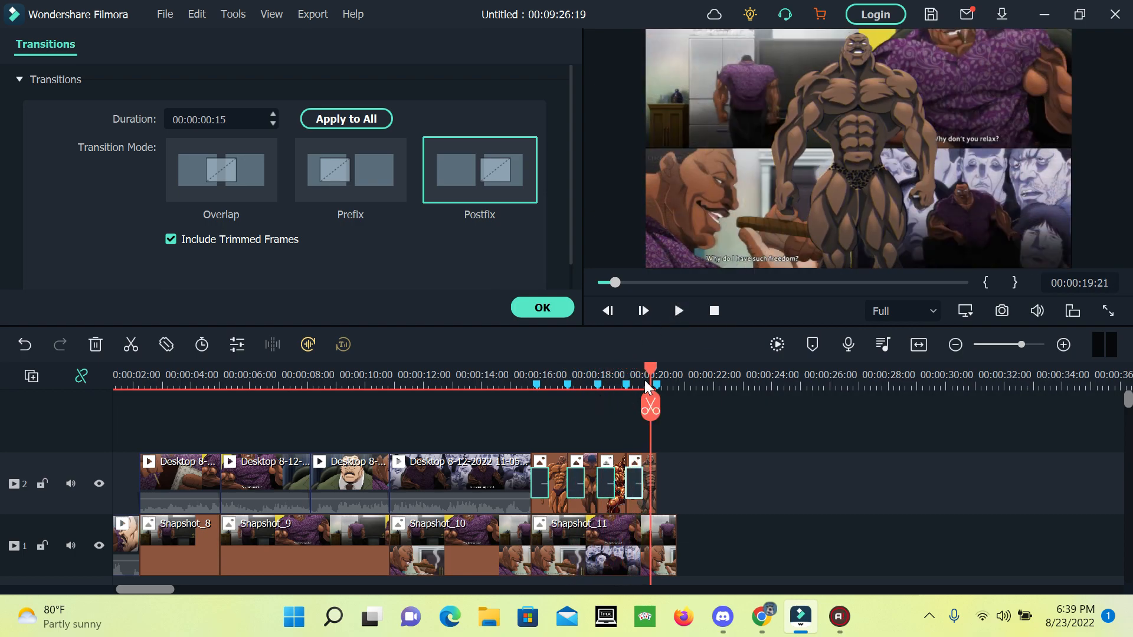
pyautogui.moveTo(651, 378); pyautogui.dragTo(525, 378)
pyautogui.click(682, 310)
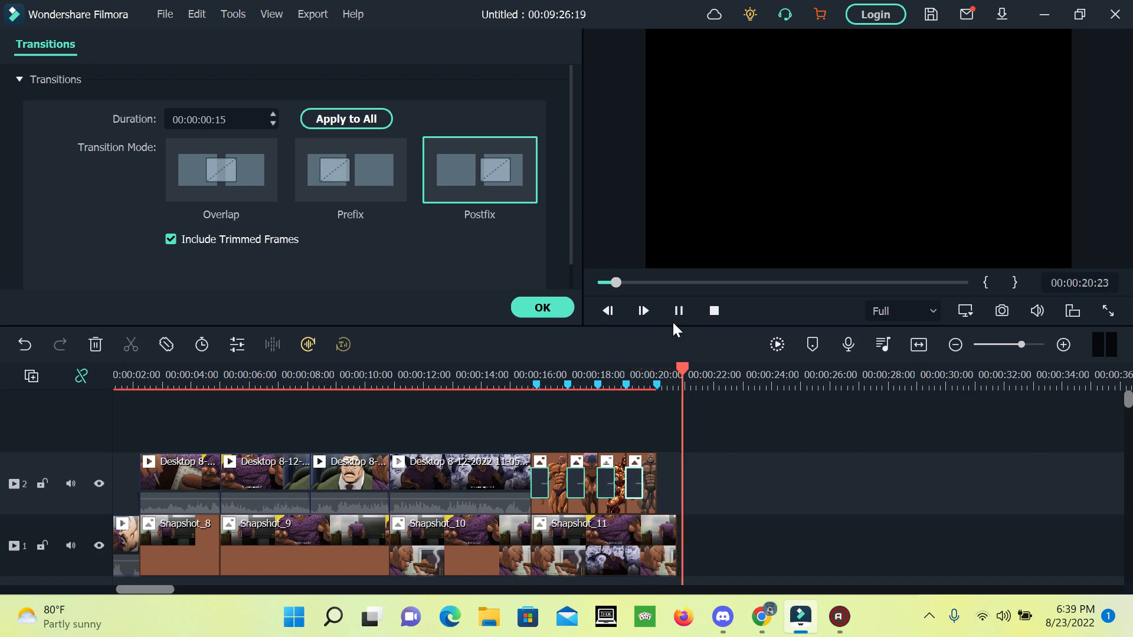
pyautogui.click(678, 310)
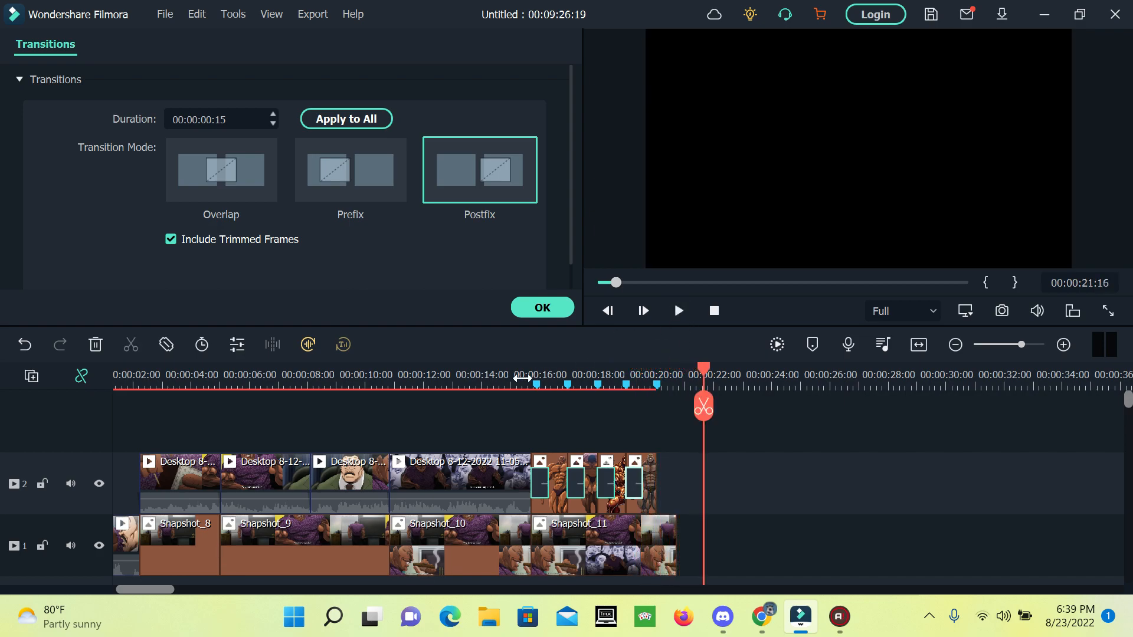
pyautogui.click(520, 378)
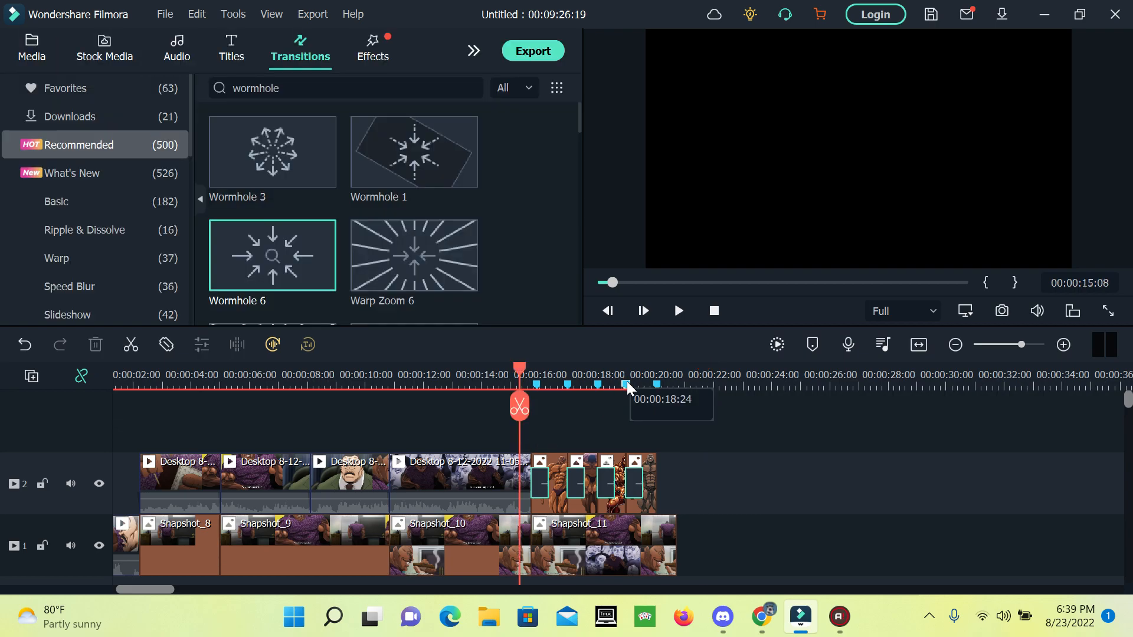
pyautogui.click(678, 310)
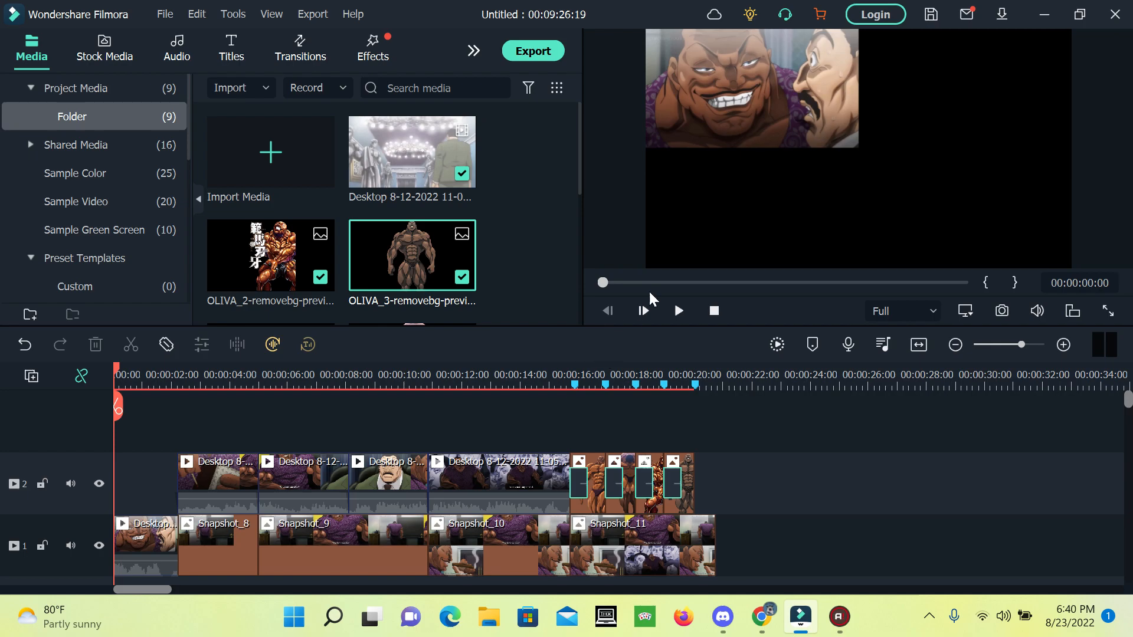
pyautogui.click(678, 308)
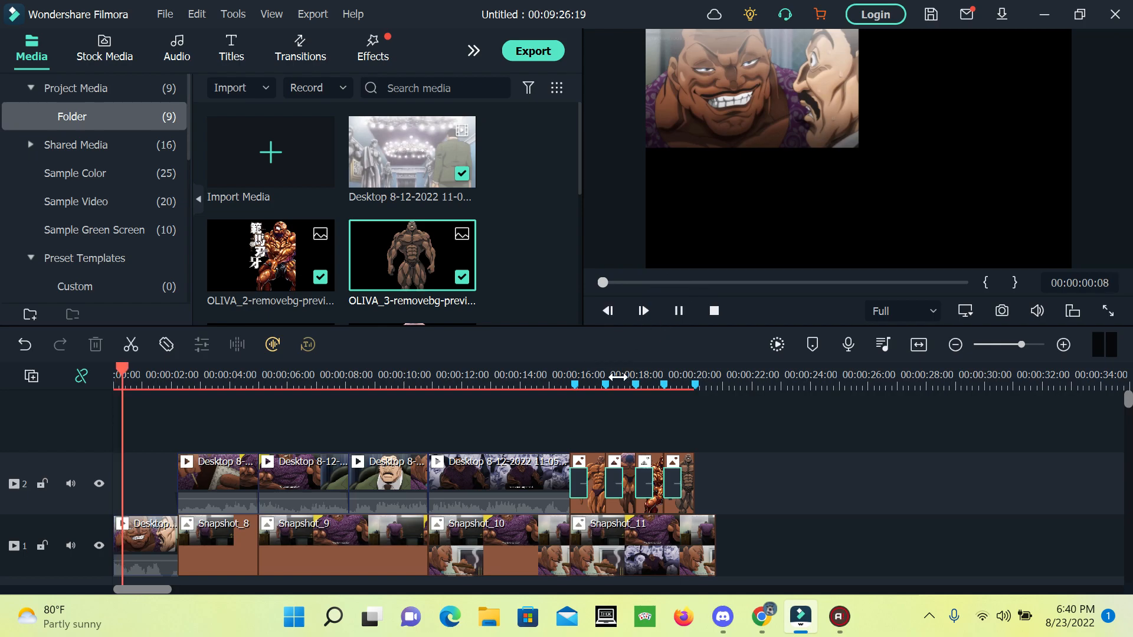